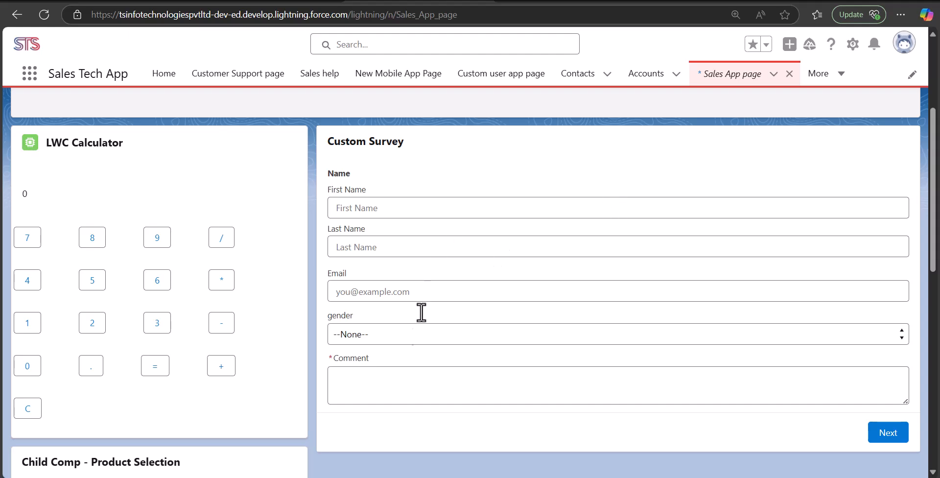
Enter the respondent's first and last name, then fill and edit a saved email address.
left_click(453, 206)
left_click(578, 243)
left_click(704, 291)
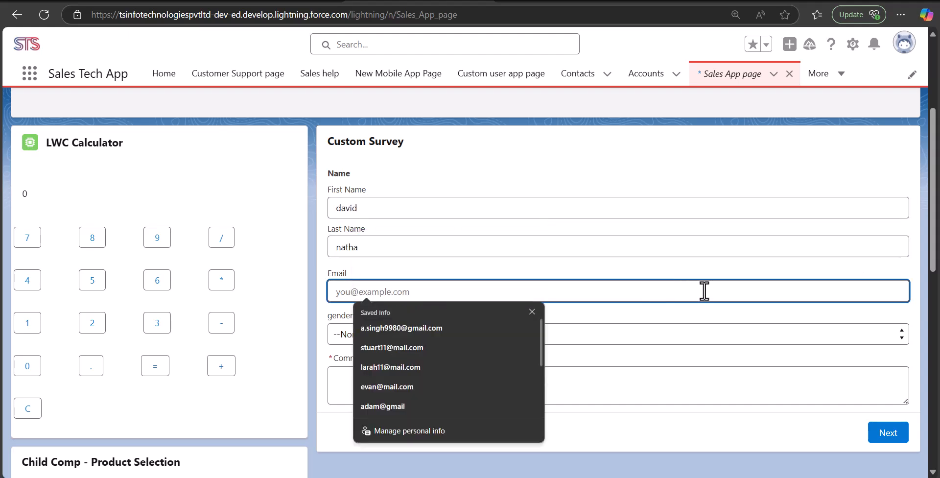
left_click(479, 363)
left_click_drag(356, 295, 330, 296)
type("david")
Set gender to Male, enter 'comment' as the comment, and advance to the Rating screen.
left_click(469, 343)
left_click(435, 378)
left_click(431, 379)
type("comment")
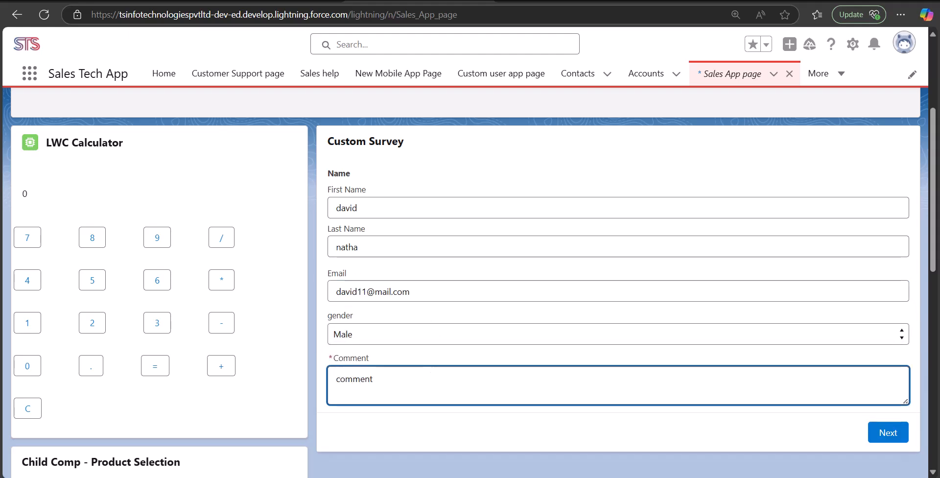
left_click(891, 433)
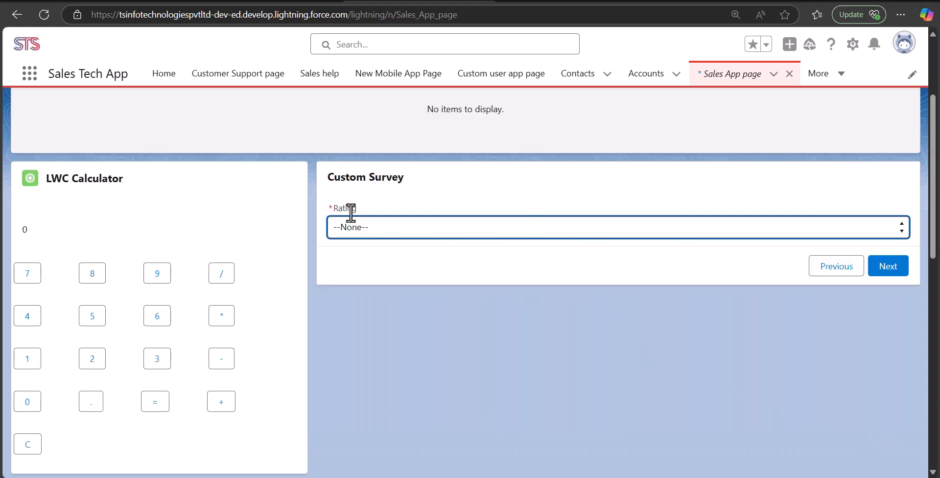
Give a rating of 3 with 'low rating' as the low-rating reason.
left_click(604, 233)
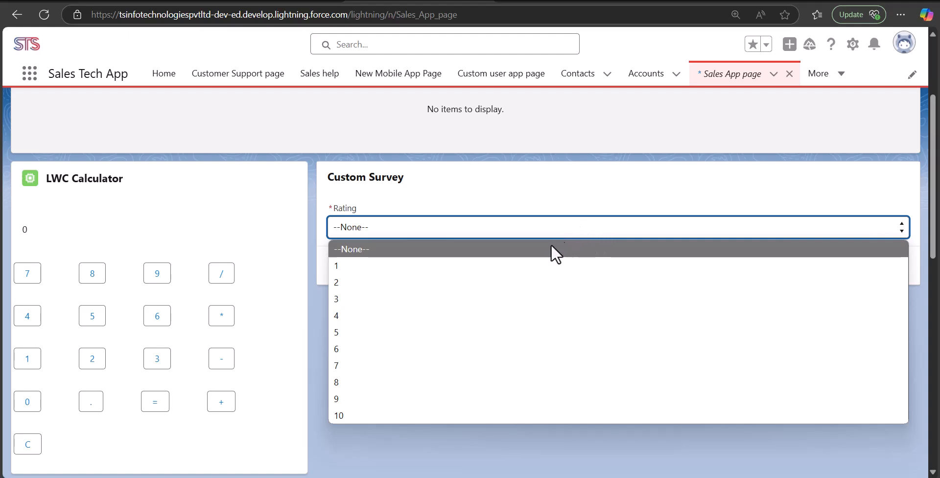
left_click(501, 302)
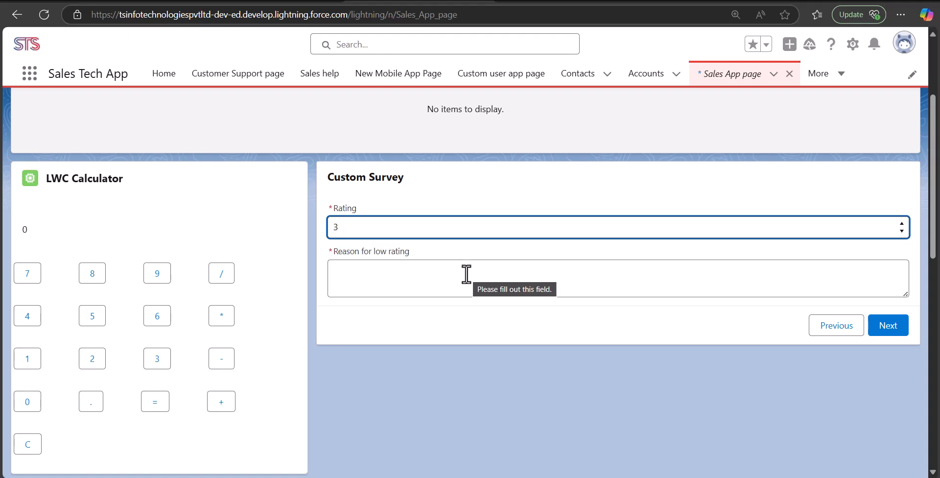
left_click(466, 274)
type("low rating")
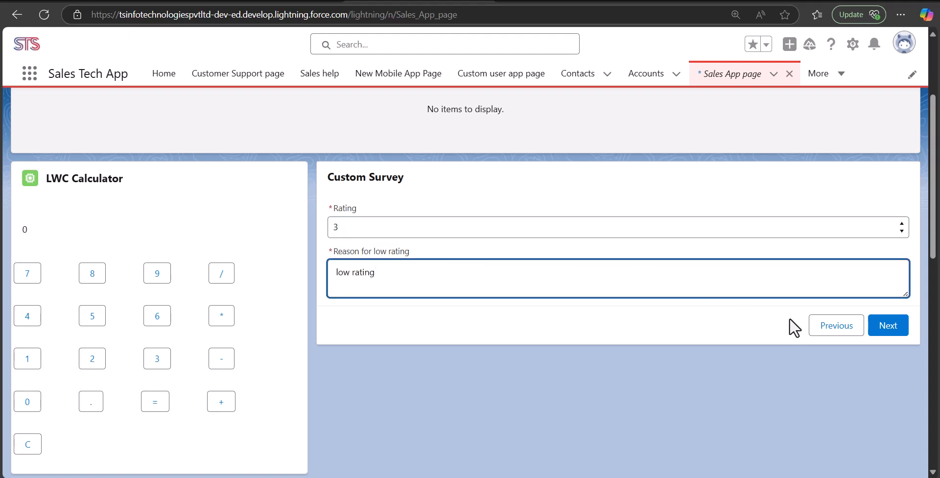
left_click(887, 330)
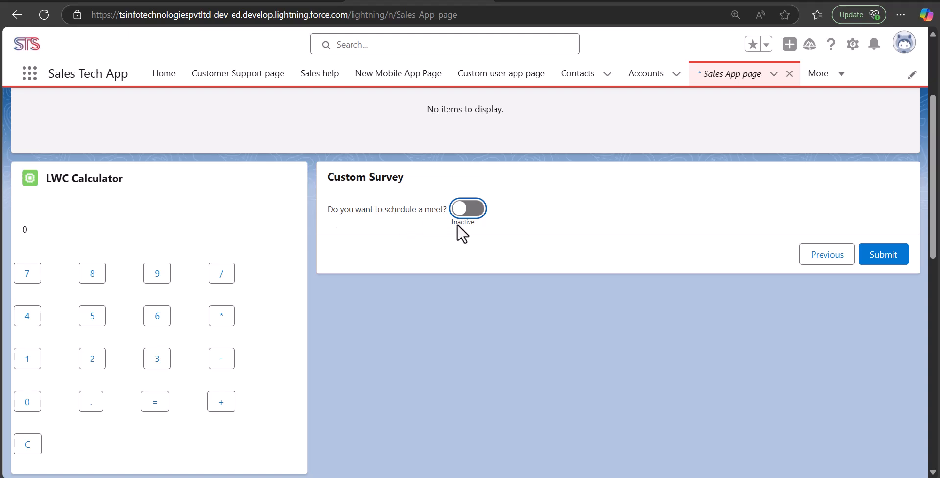
Opt in to a meet on 20 February, submit the survey, and restart the form.
left_click(471, 219)
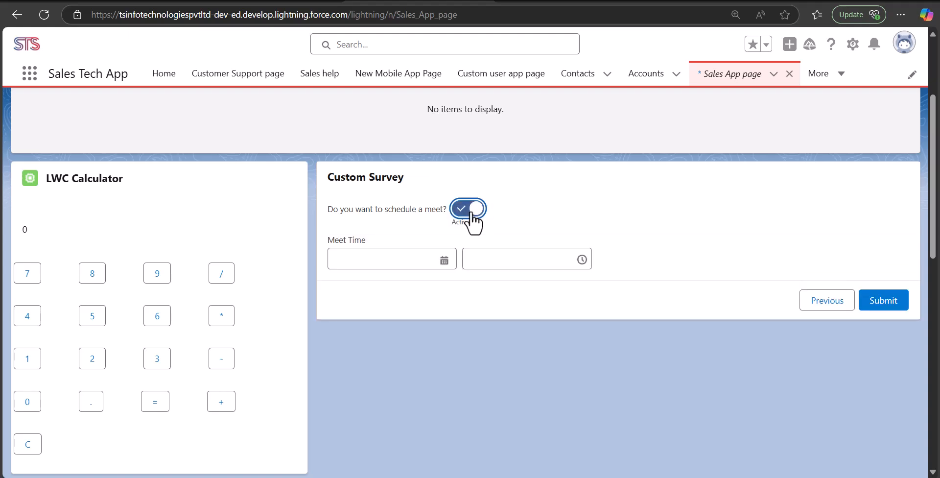
left_click(443, 262)
left_click(448, 158)
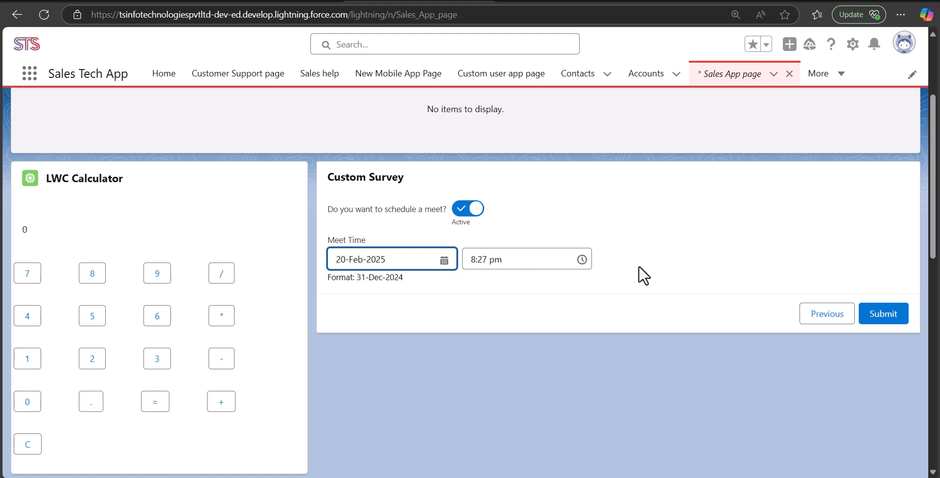
left_click(880, 316)
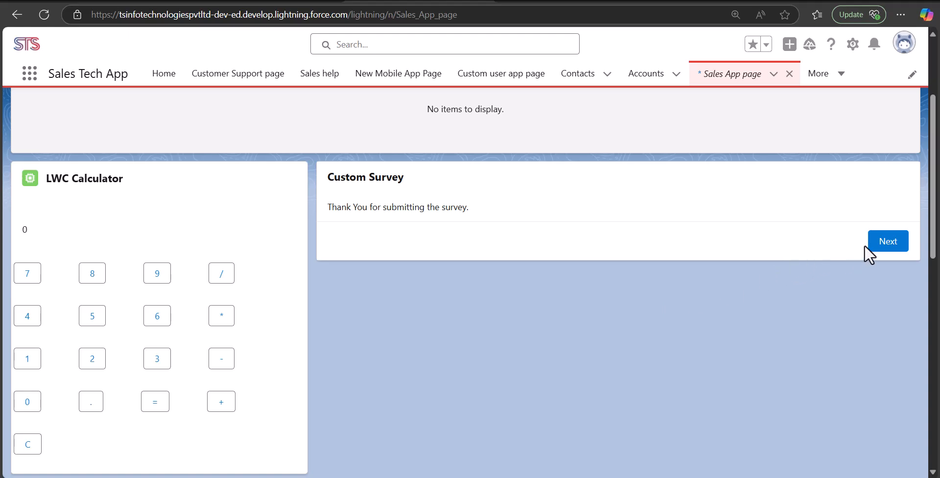
left_click(896, 244)
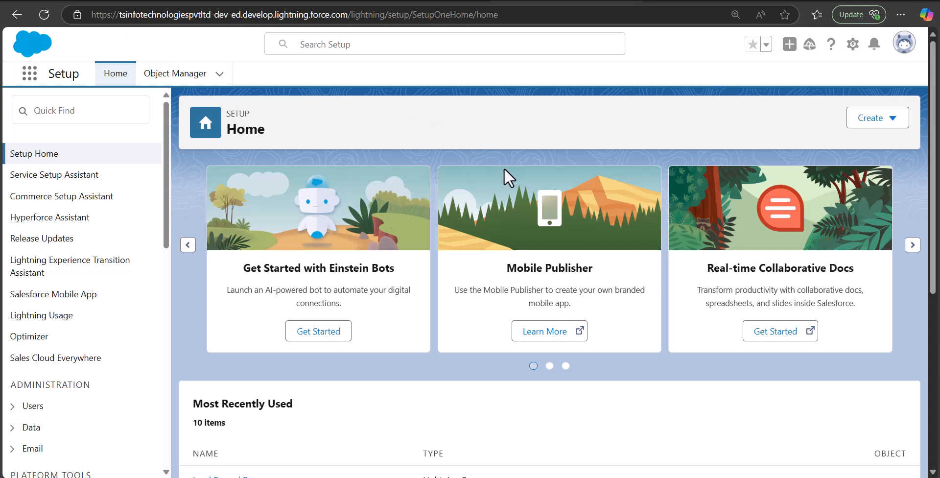
Filter Object Manager by 'survey' and open the Survey Response object.
left_click(178, 79)
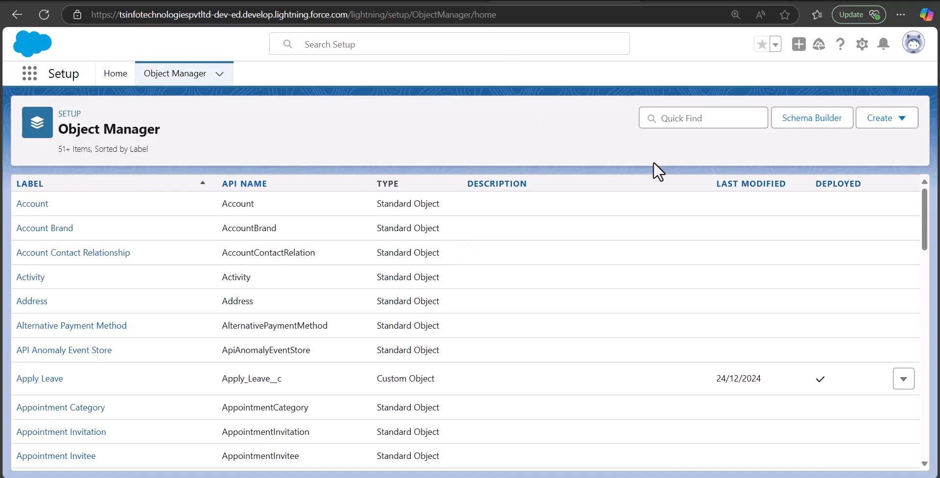
left_click(890, 124)
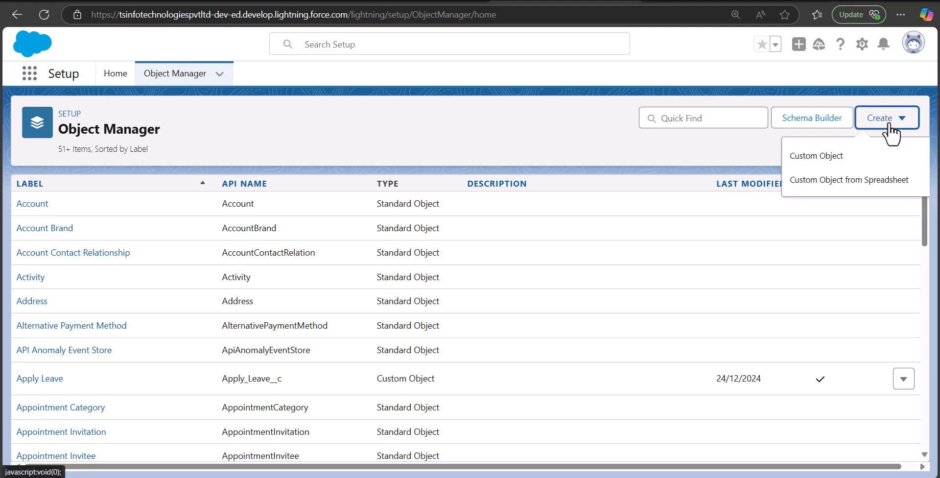
left_click(571, 146)
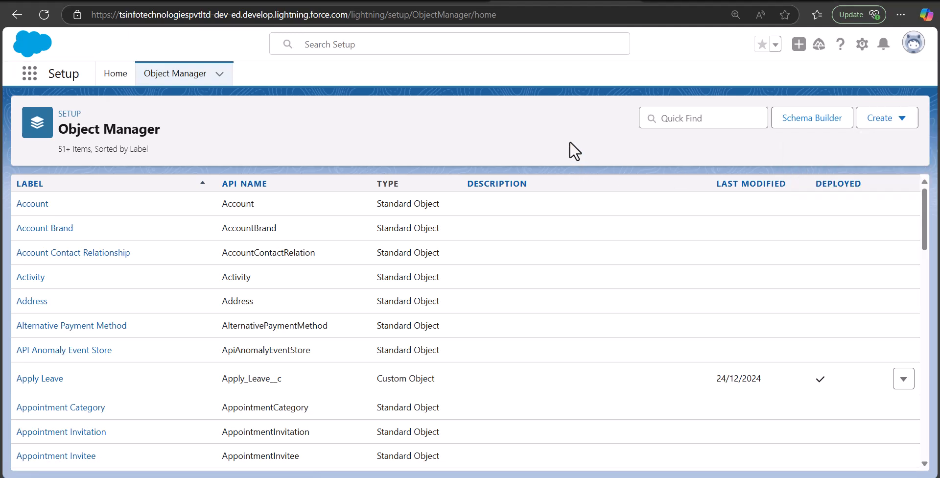
left_click(680, 126)
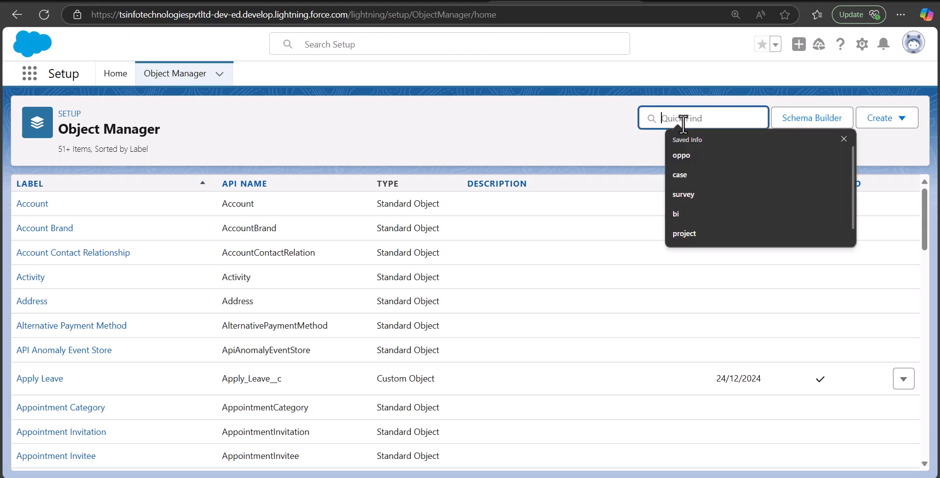
type("survey")
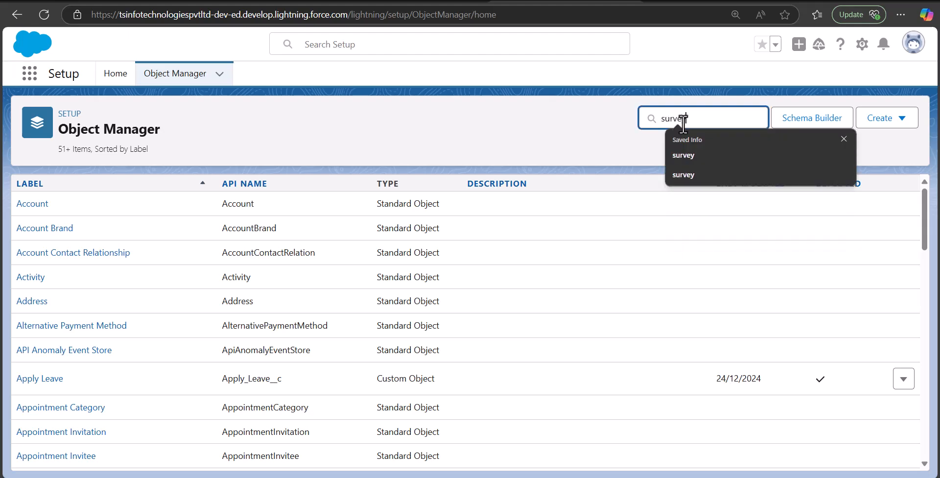
left_click(22, 268)
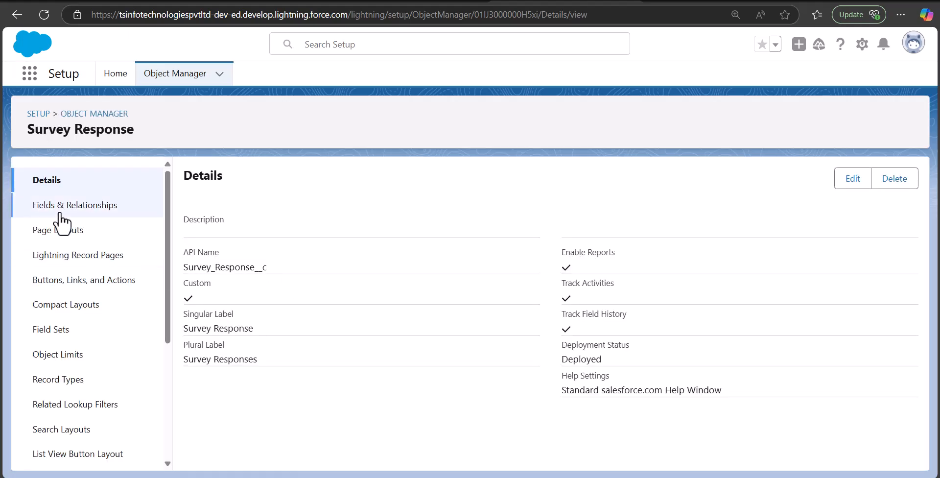
Open Survey Response's Fields & Relationships and scroll through its 17 fields, including Gender and Rating.
left_click(72, 209)
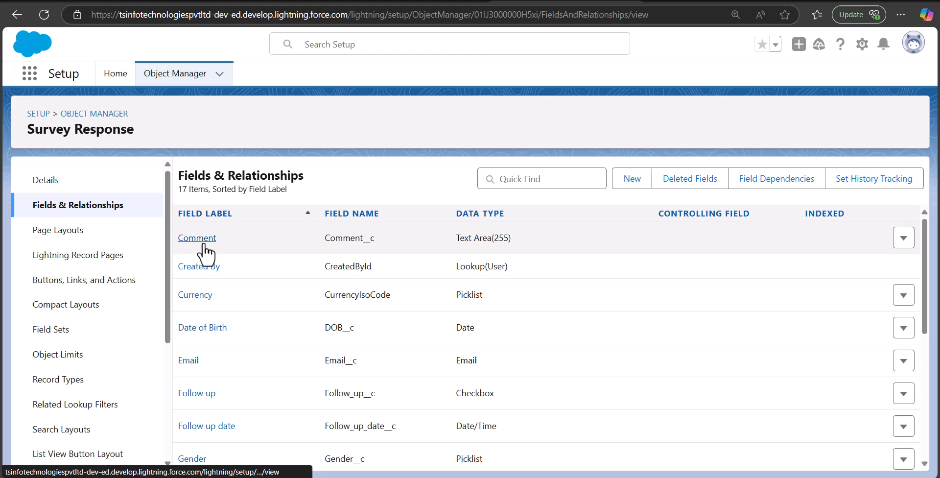
scroll(235, 258, "down", 2)
scroll(215, 265, "up", 1)
scroll(218, 277, "down", 1)
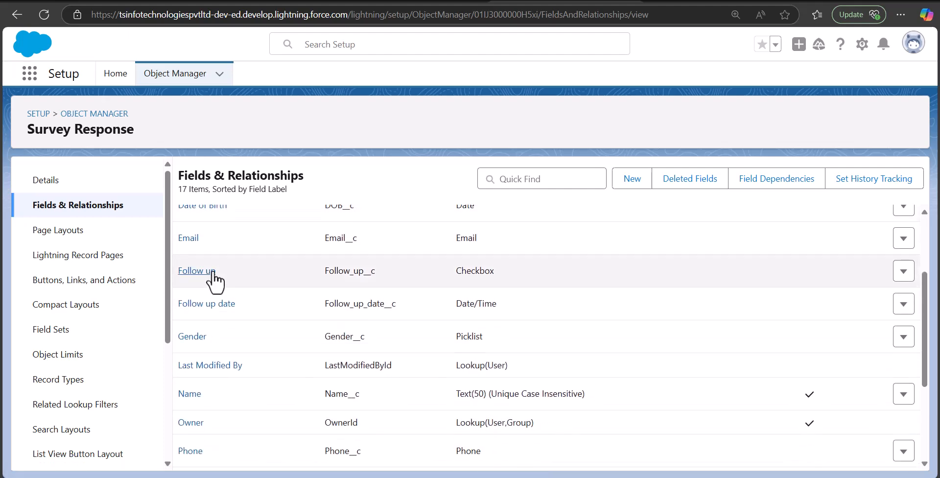
scroll(217, 284, "down", 1)
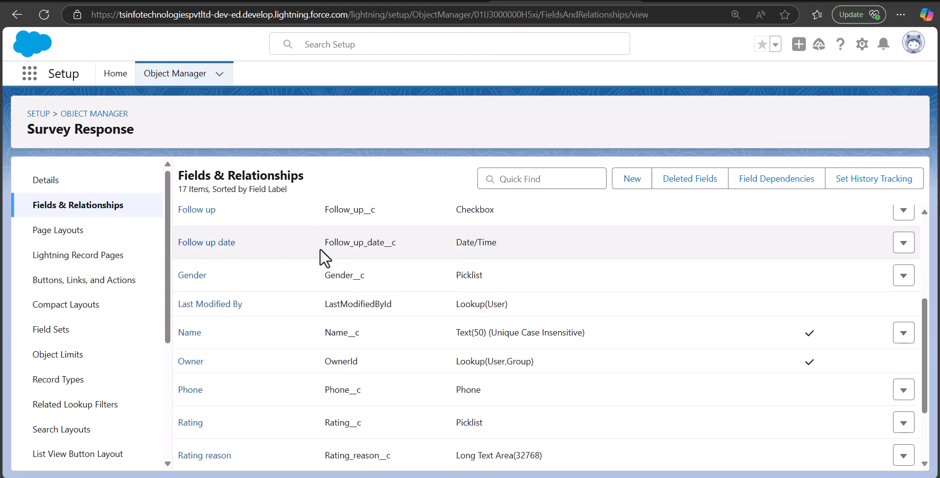
scroll(223, 313, "down", 2)
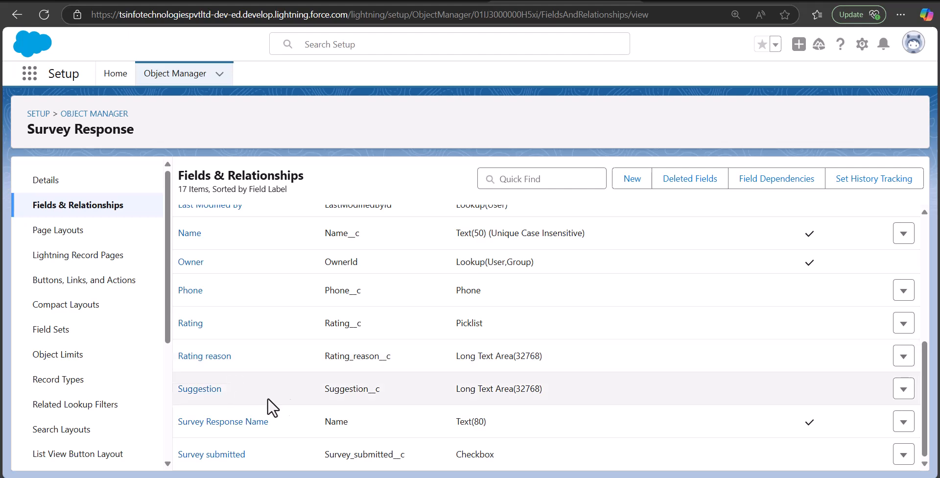
scroll(333, 402, "up", 1)
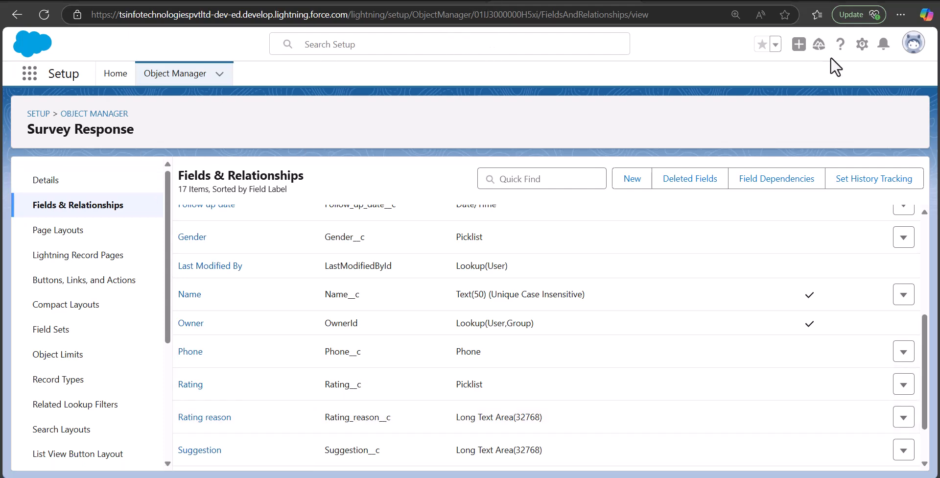
Go to the Flows page in Setup and create a new Screen Flow from scratch.
left_click(862, 49)
left_click(764, 105)
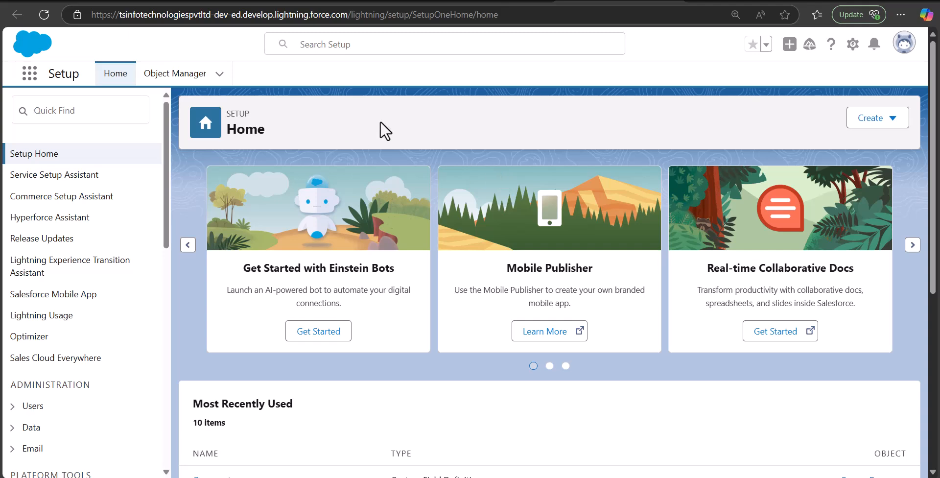
left_click(113, 116)
type("flows")
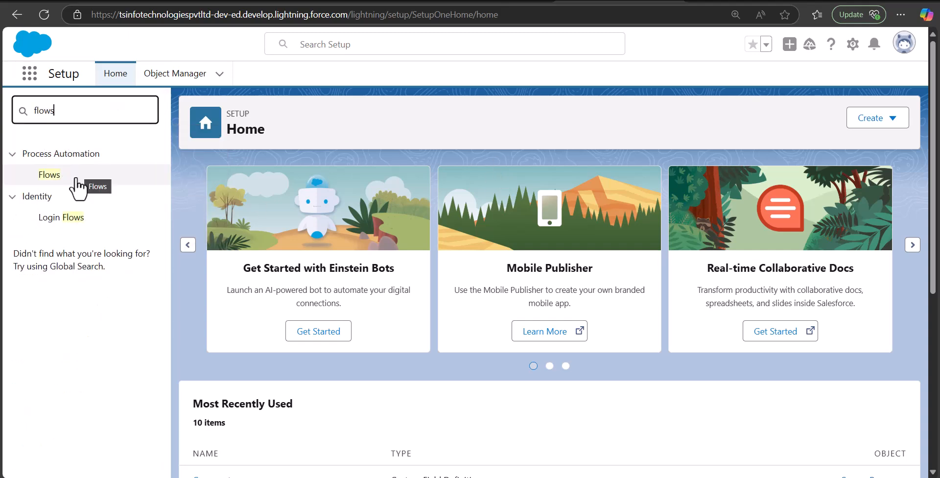
left_click(76, 180)
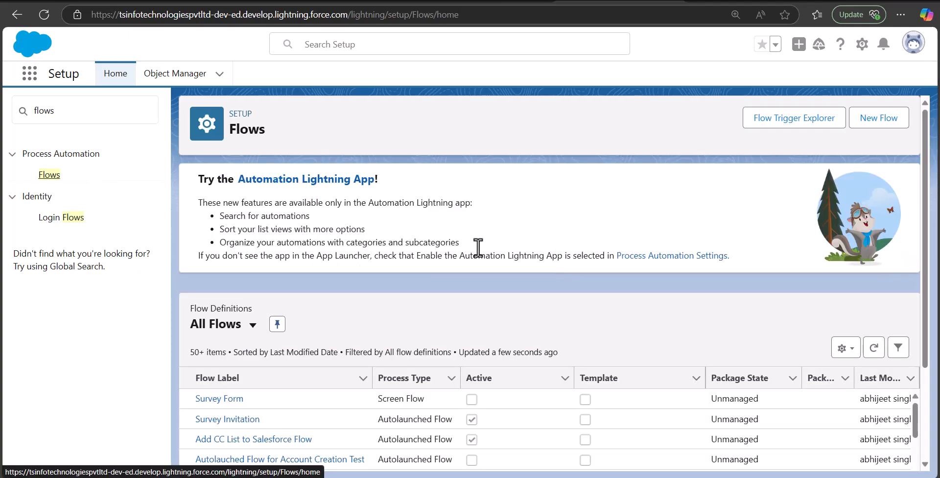
left_click(878, 120)
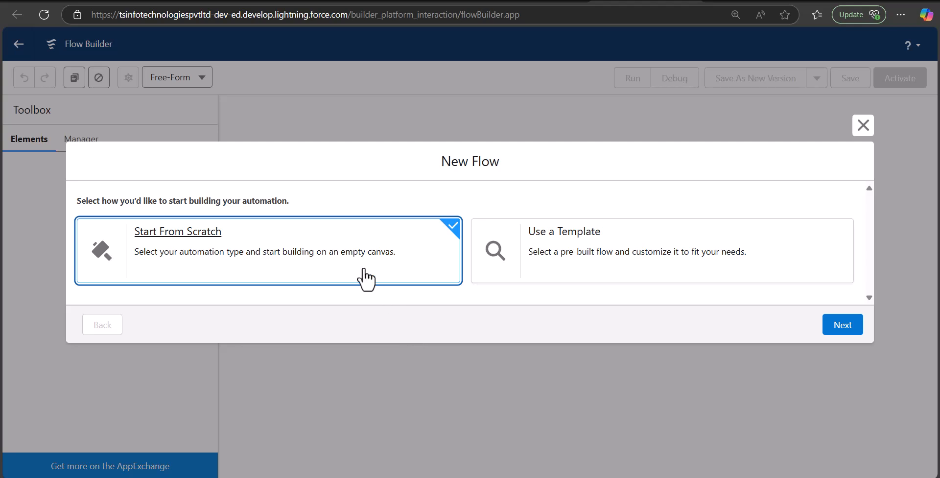
left_click(842, 327)
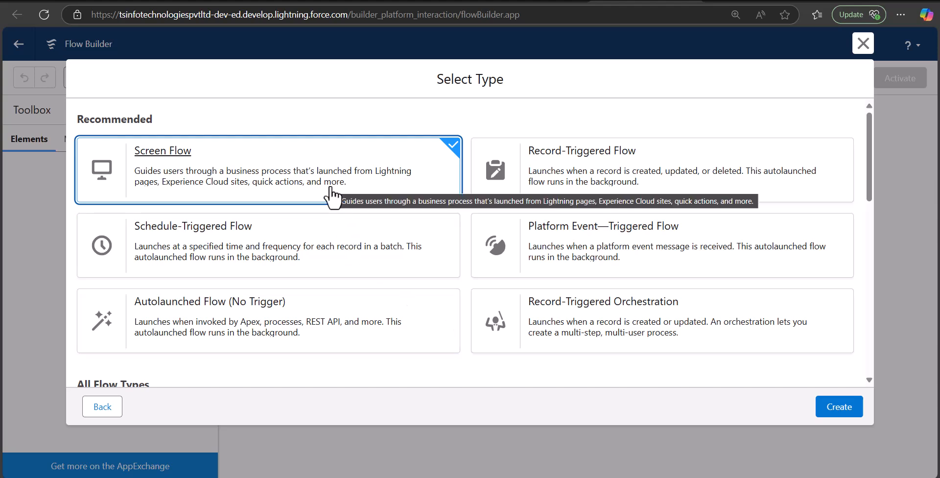
left_click(846, 413)
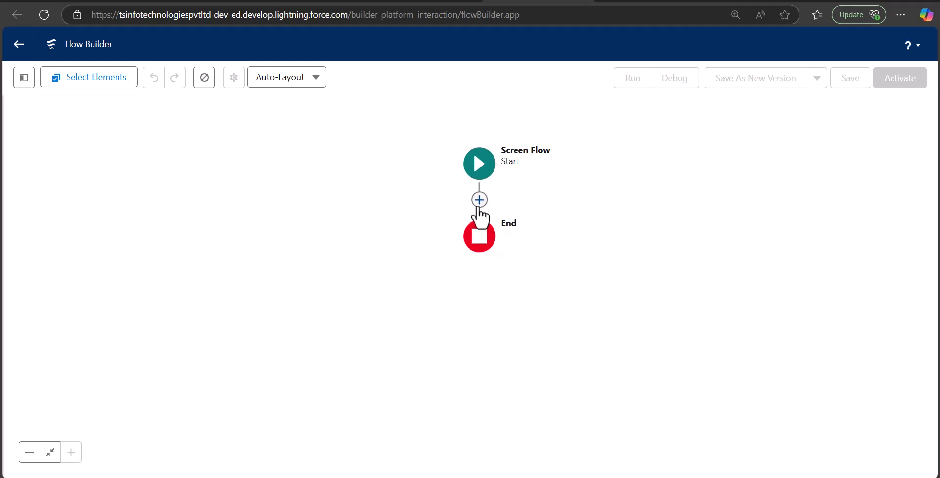
Insert a Screen element between Start and End using the + connector.
left_click(479, 204)
left_click(482, 202)
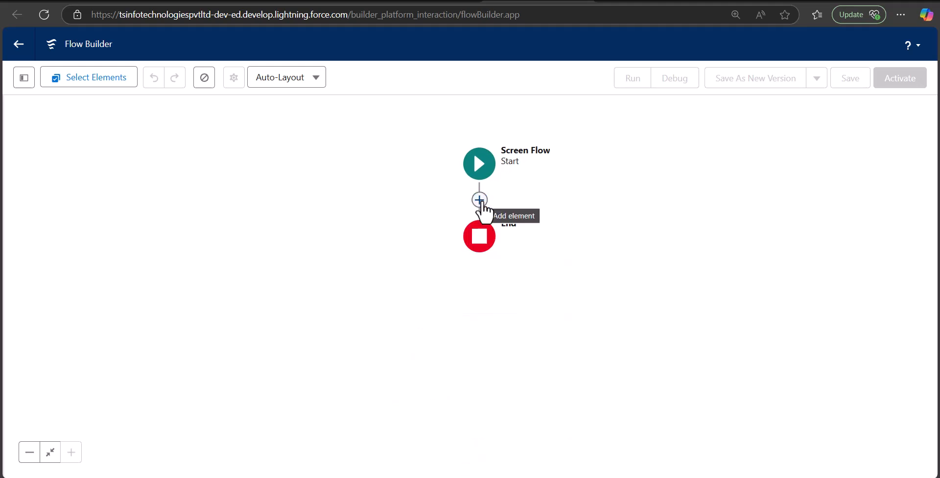
left_click(480, 201)
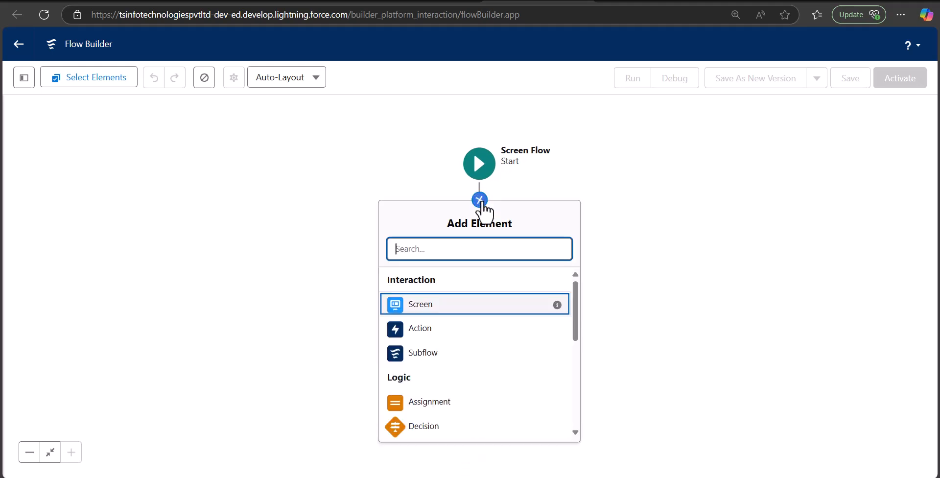
left_click(424, 311)
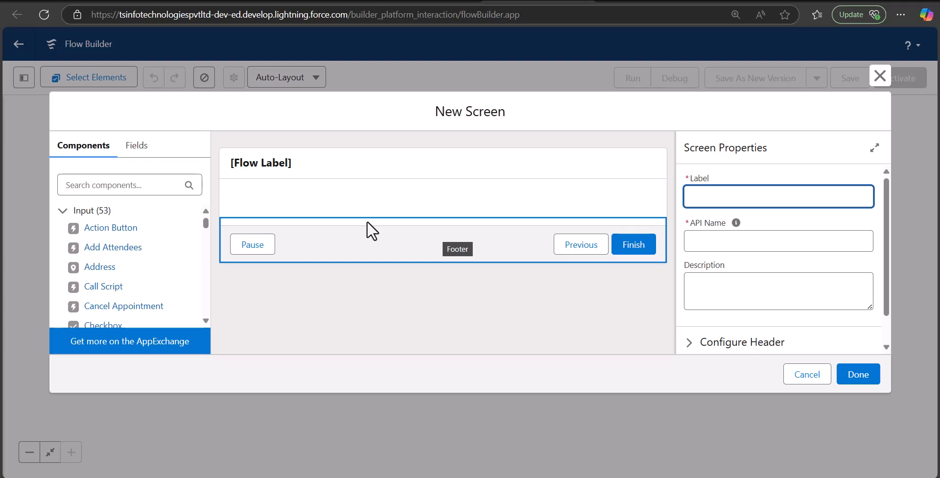
Search the components and place a Name component on the screen.
scroll(115, 235, "down", 3)
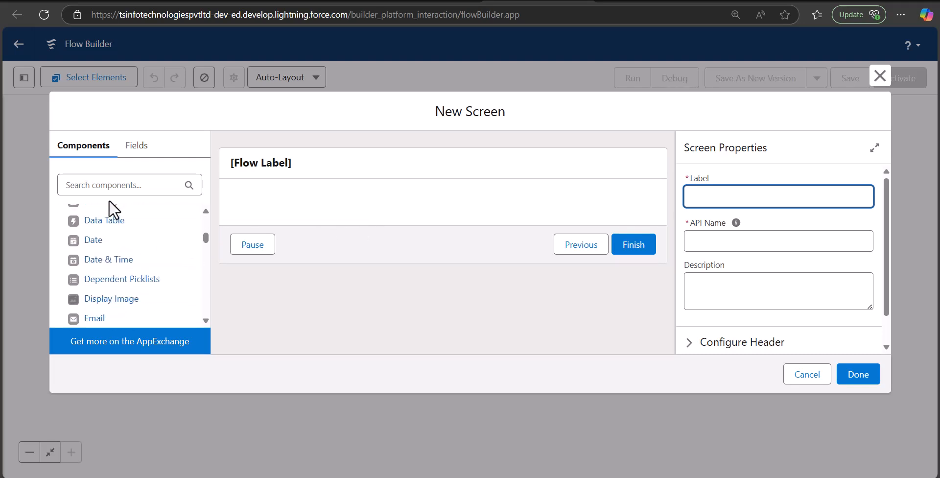
left_click(117, 184)
type("ns")
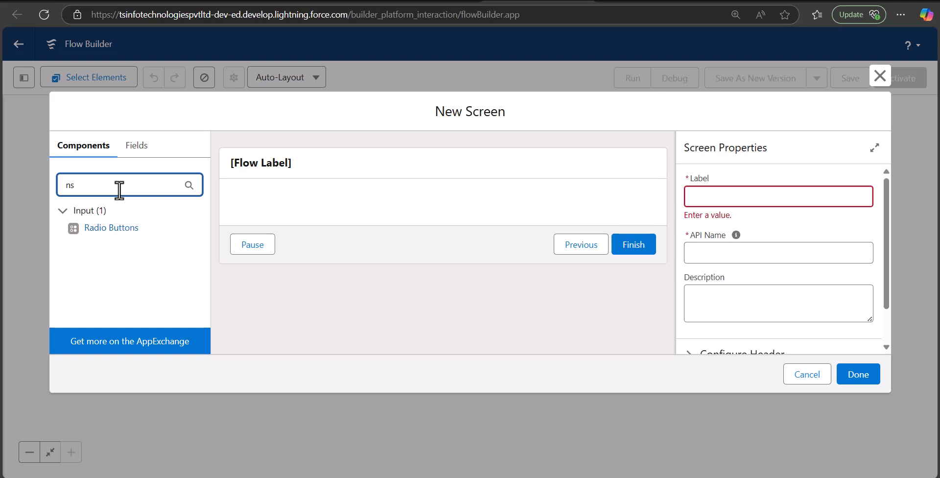
key("BackSpace")
type("a")
left_click_drag(109, 226, 288, 204)
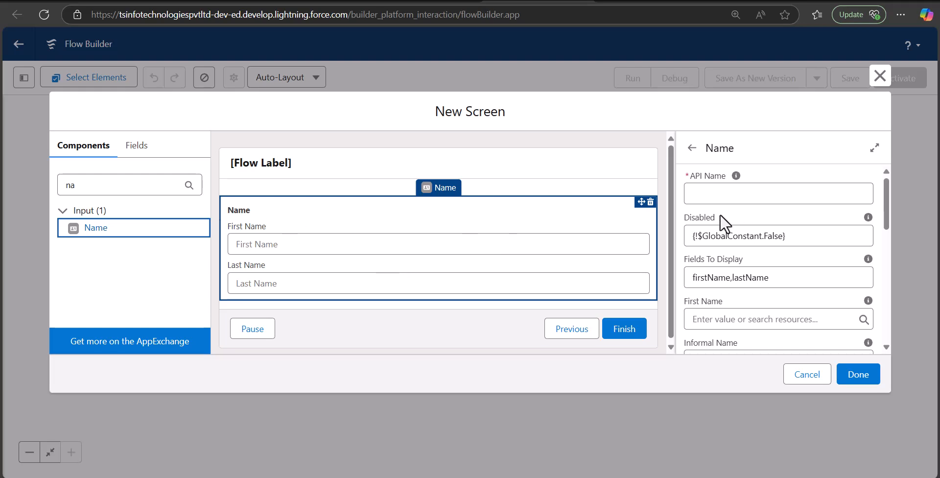
left_click(720, 195)
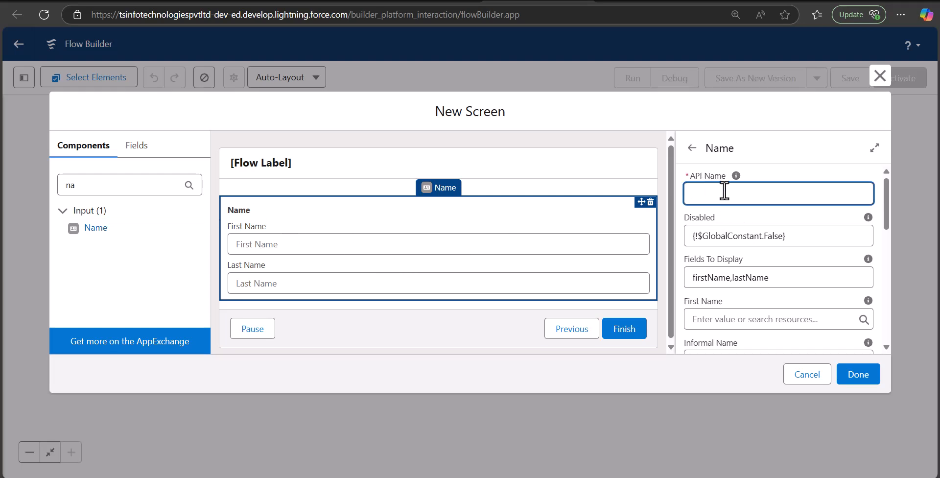
left_click(735, 177)
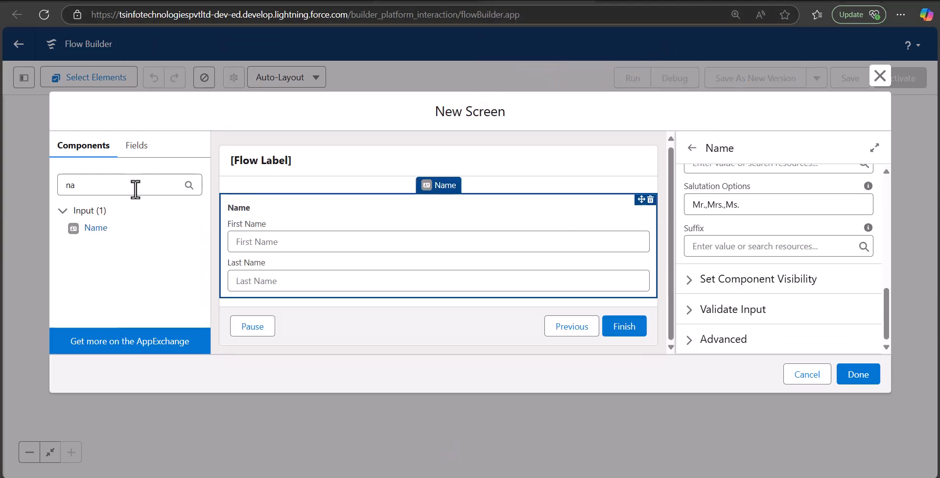
Add an Email component below Name and set its API name.
double_click(135, 189)
type("email")
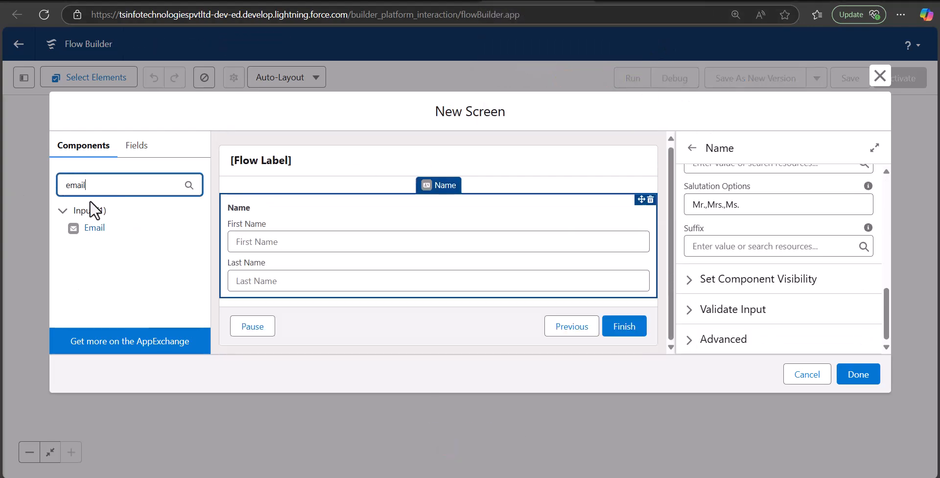
left_click_drag(89, 234, 308, 287)
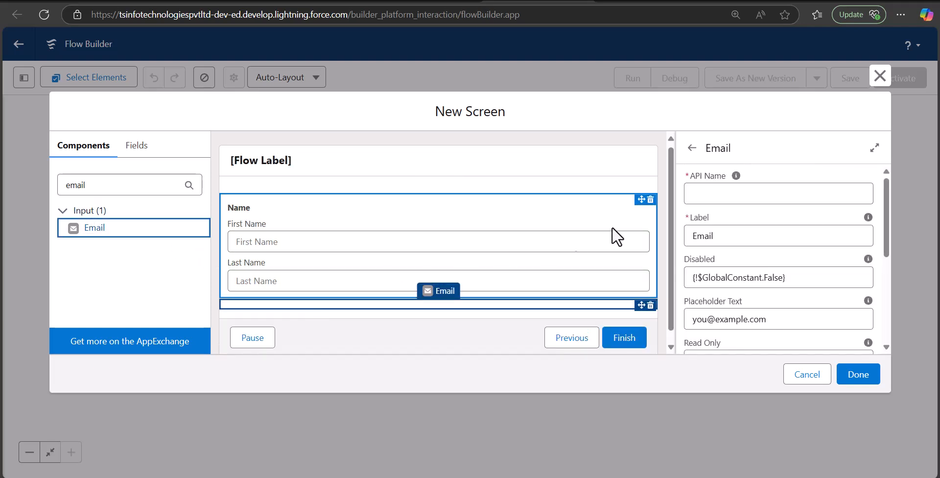
left_click(708, 198)
type("e")
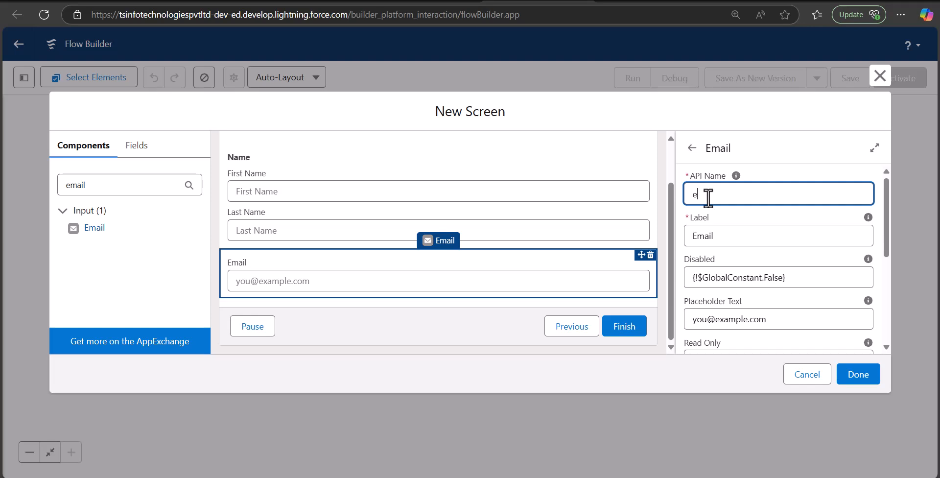
type("mail")
left_click(424, 272)
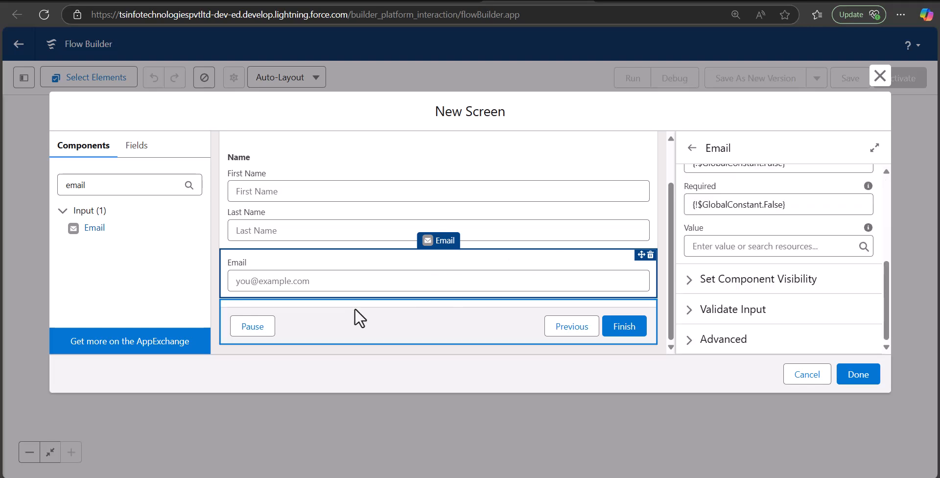
Place a picklist labelled 'gender' between Name and Email.
left_click_drag(96, 185, 44, 181)
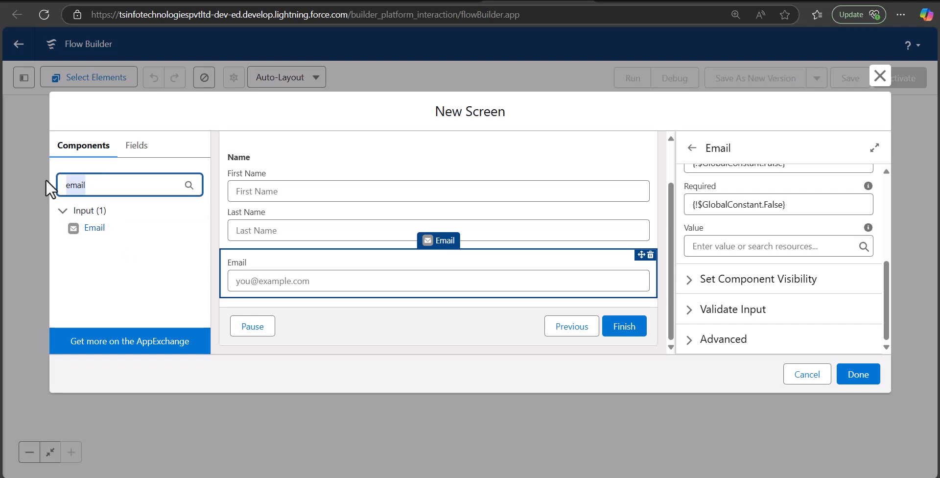
key("BackSpace")
type("pick")
left_click_drag(97, 266, 327, 270)
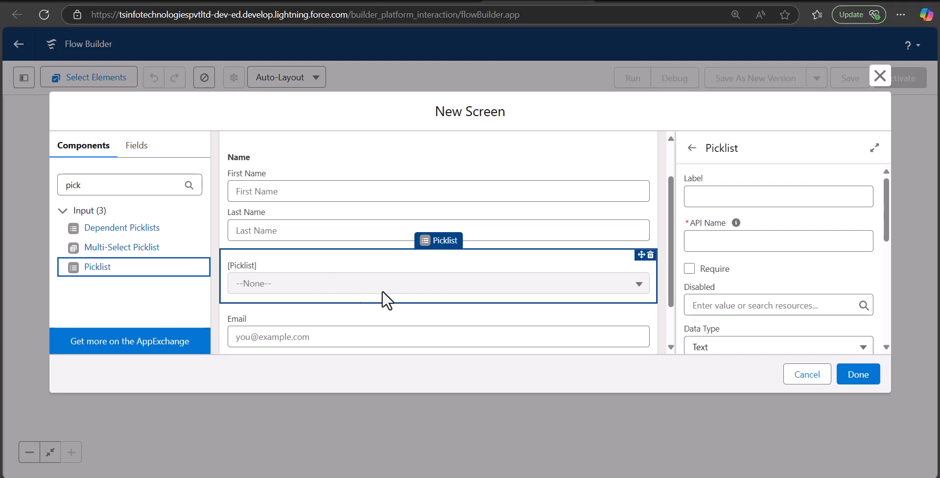
left_click(735, 194)
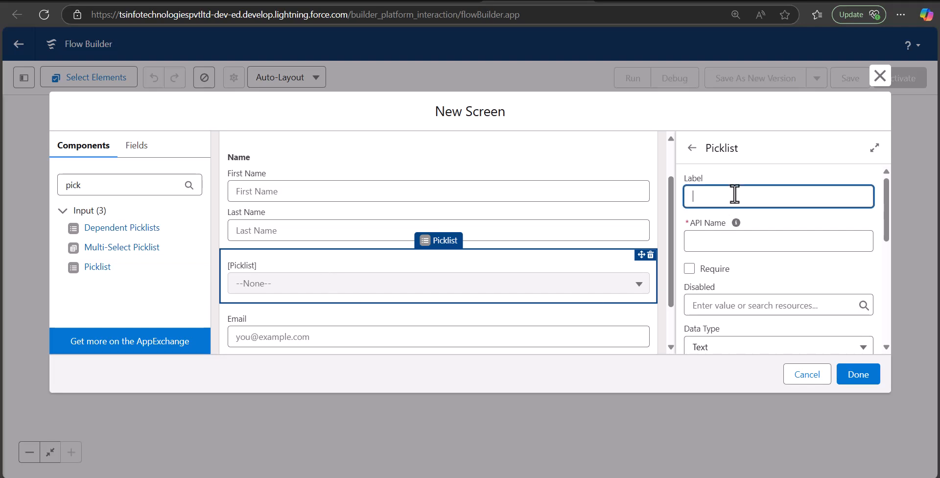
type("gender")
left_click(739, 262)
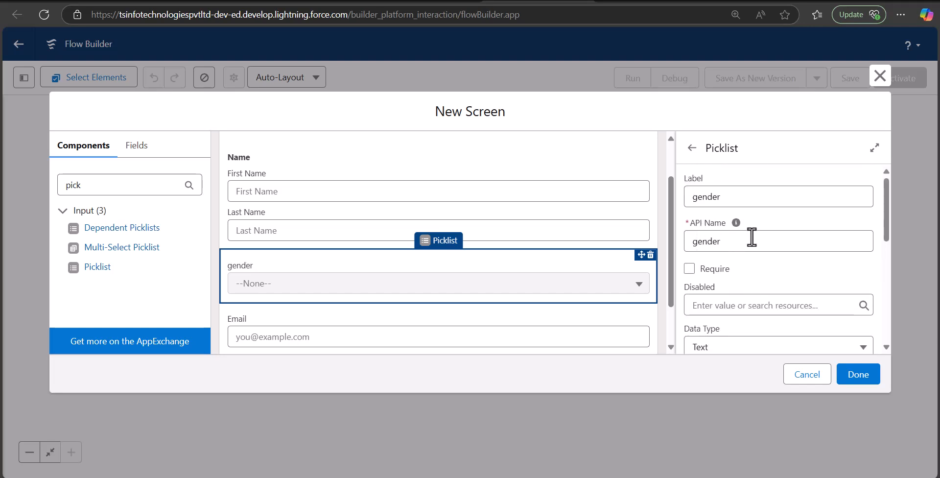
scroll(751, 241, "down", 5)
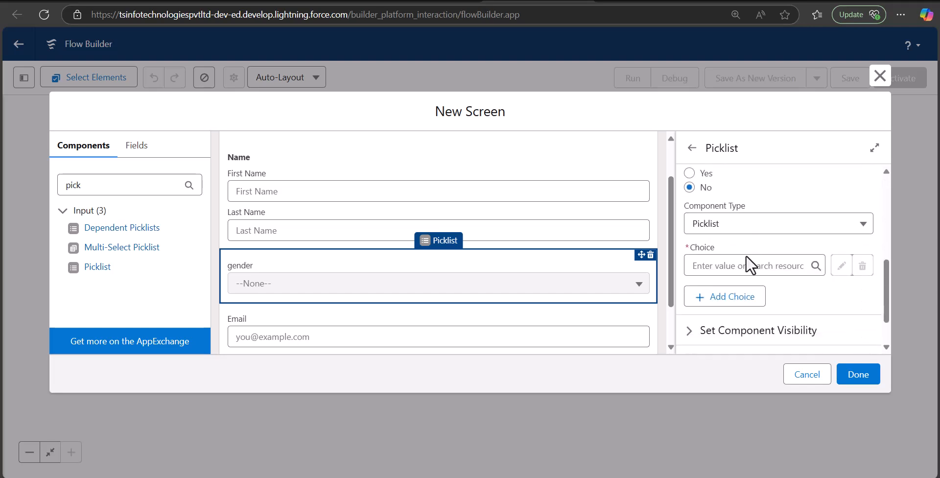
Create a Picklist Choice Set resource named User_gender for the gender picklist's choices.
left_click(720, 267)
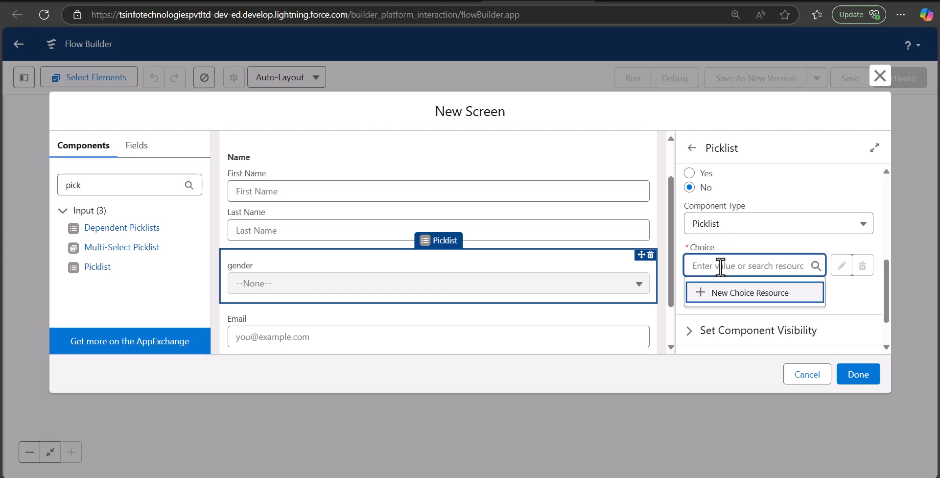
left_click(718, 294)
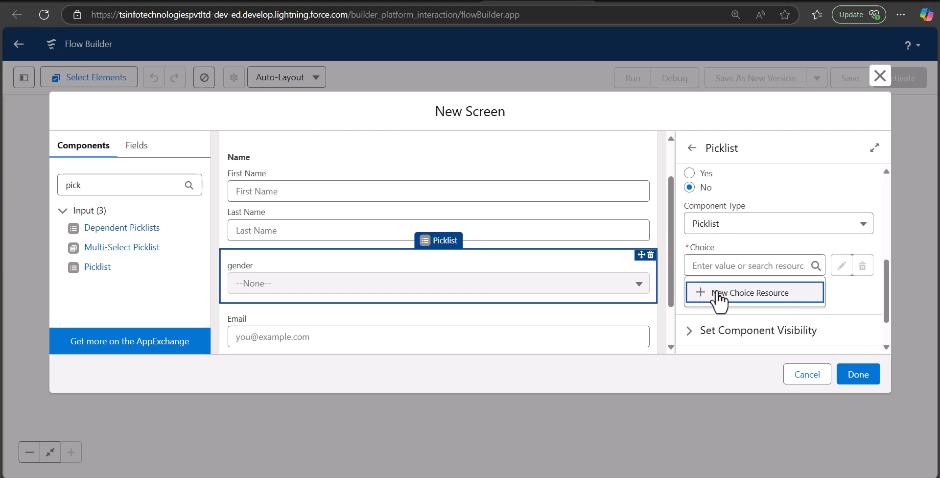
left_click(303, 197)
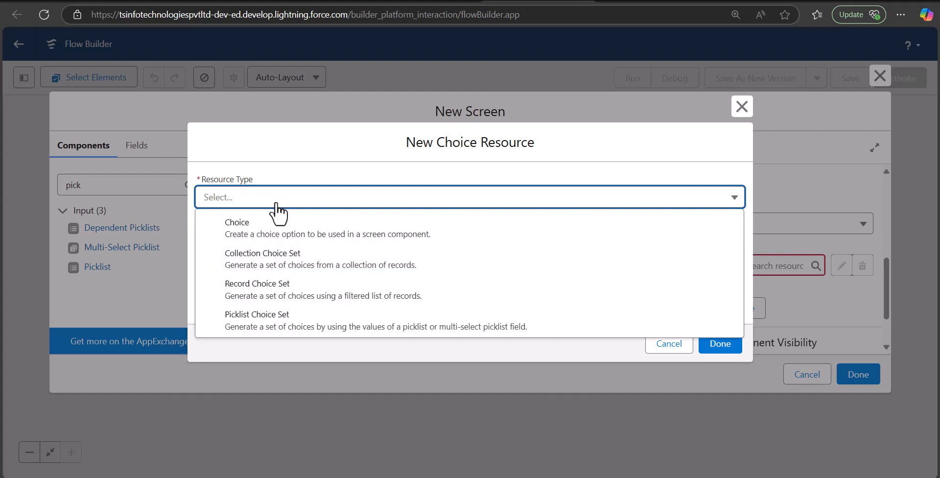
left_click(347, 320)
left_click(255, 233)
type("Us")
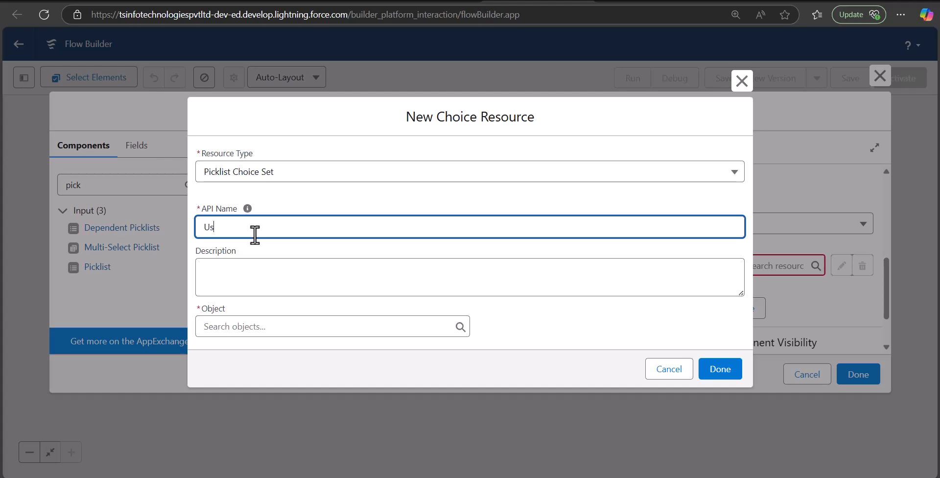
type("er_gender")
Base User_gender on the Survey Response object's Gender picklist field.
left_click(283, 325)
type("survey")
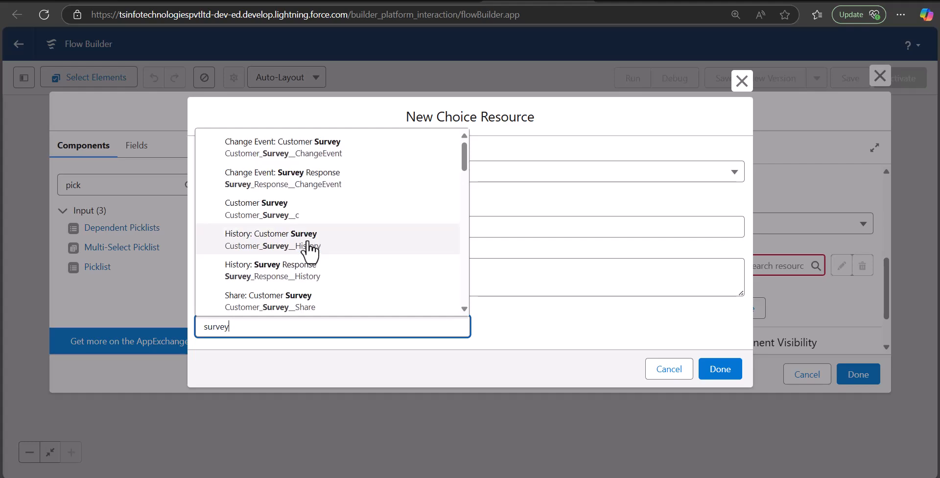
left_click(262, 282)
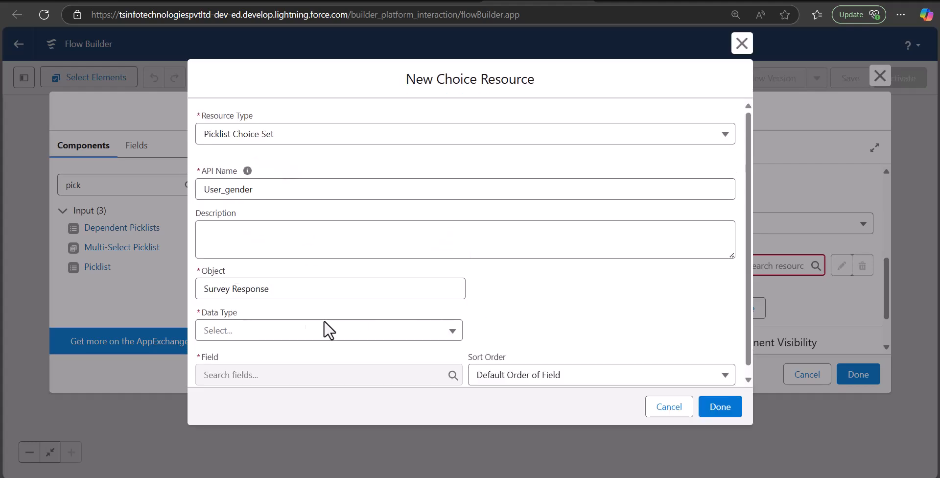
scroll(287, 330, "down", 1)
left_click(290, 324)
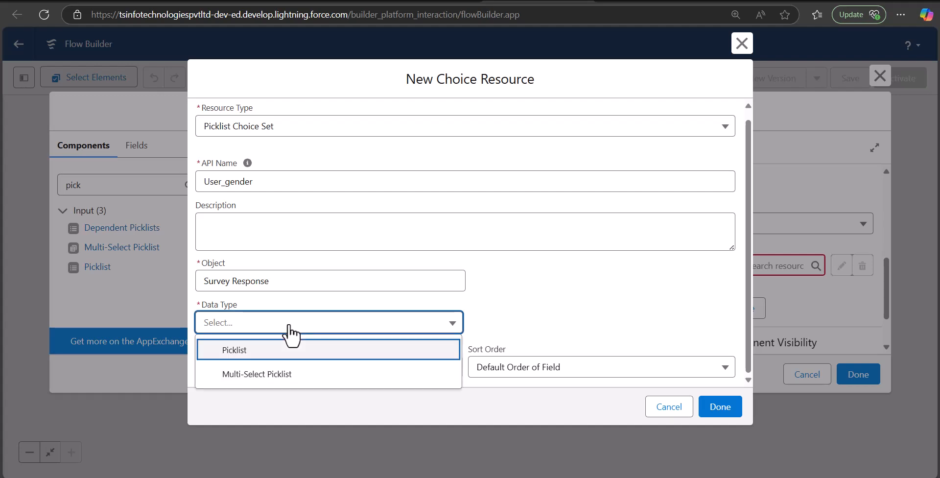
left_click(282, 361)
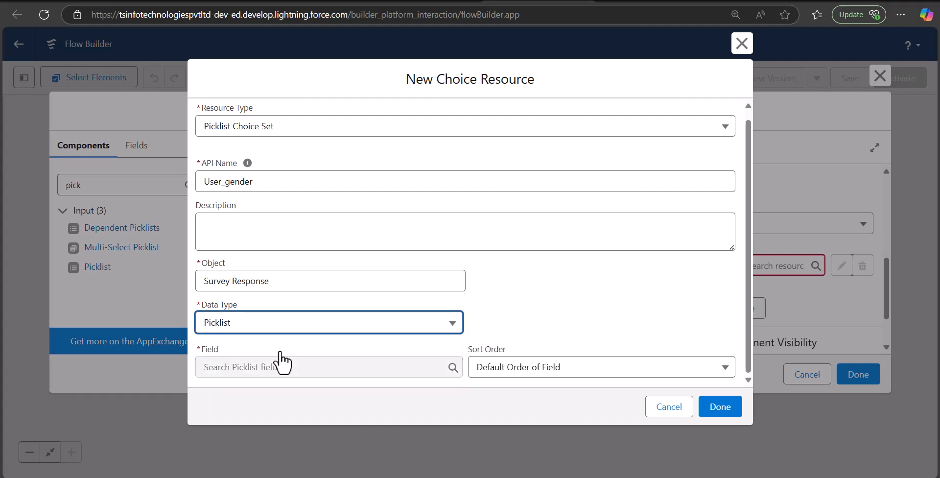
left_click(309, 367)
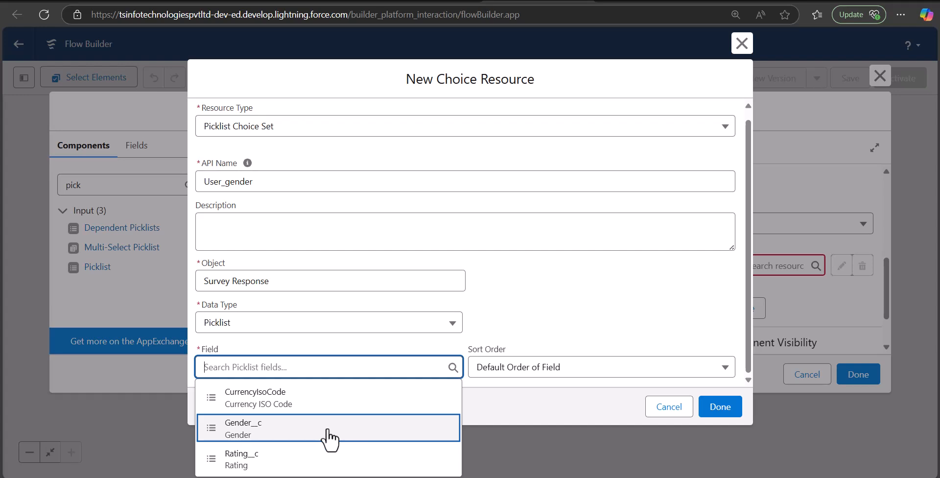
left_click(329, 435)
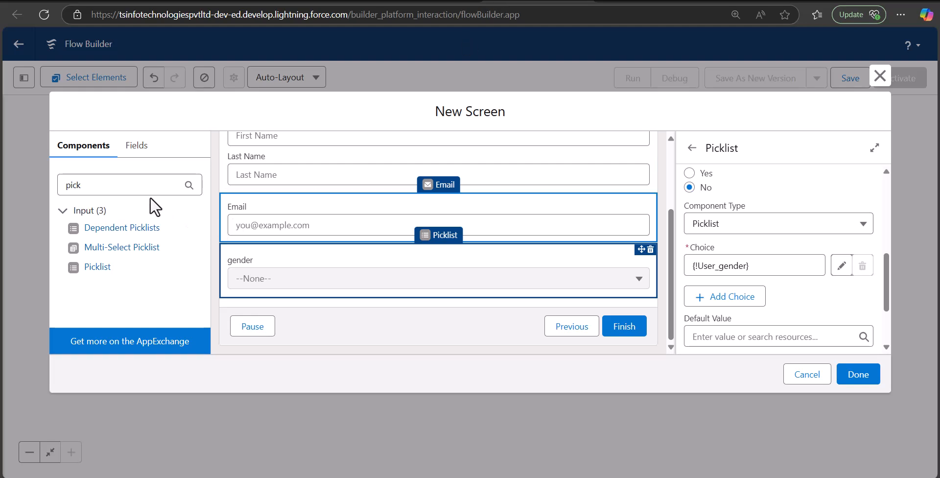
Add a Long Text Area labelled 'Comment' below the gender picklist.
double_click(73, 185)
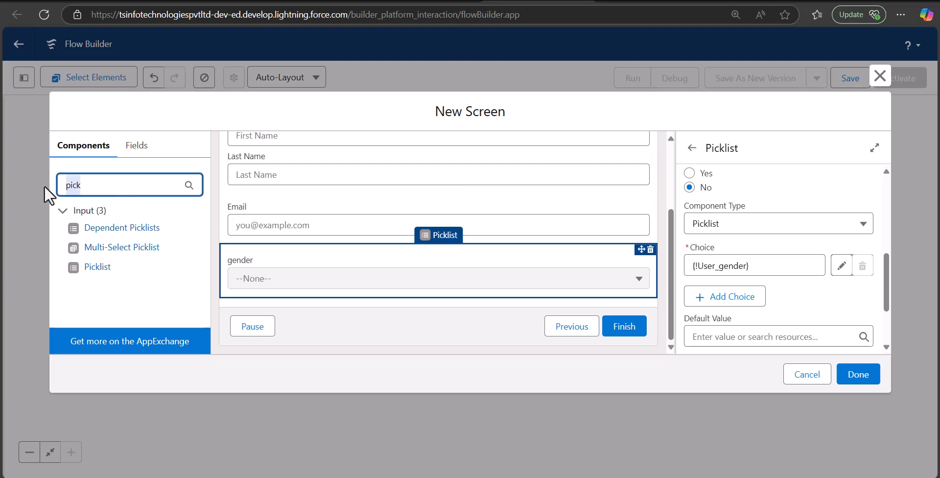
type("lom")
key("BackSpace")
type("ng")
left_click_drag(83, 228, 326, 287)
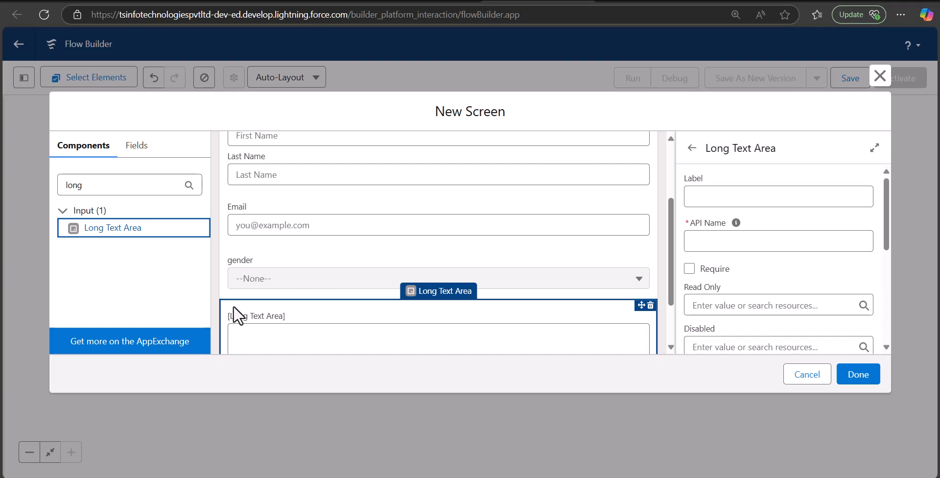
left_click(717, 199)
type("Comment")
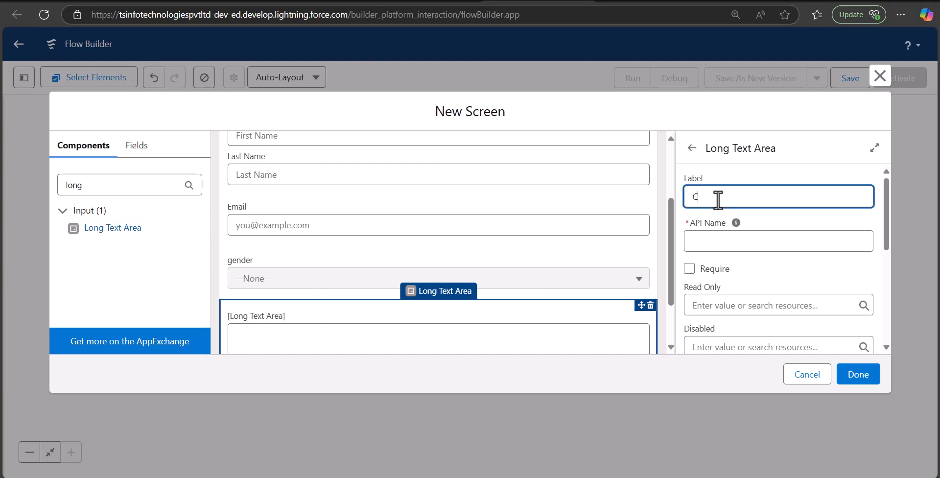
left_click(752, 219)
Label the screen 'Custom Survey' (API name Custom_Survey) and save it to the flow.
scroll(494, 174, "up", 3)
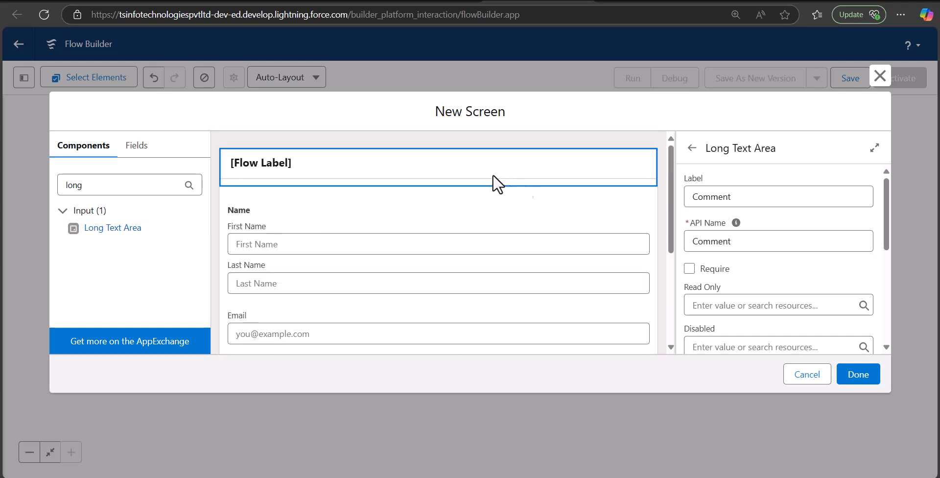
left_click(453, 168)
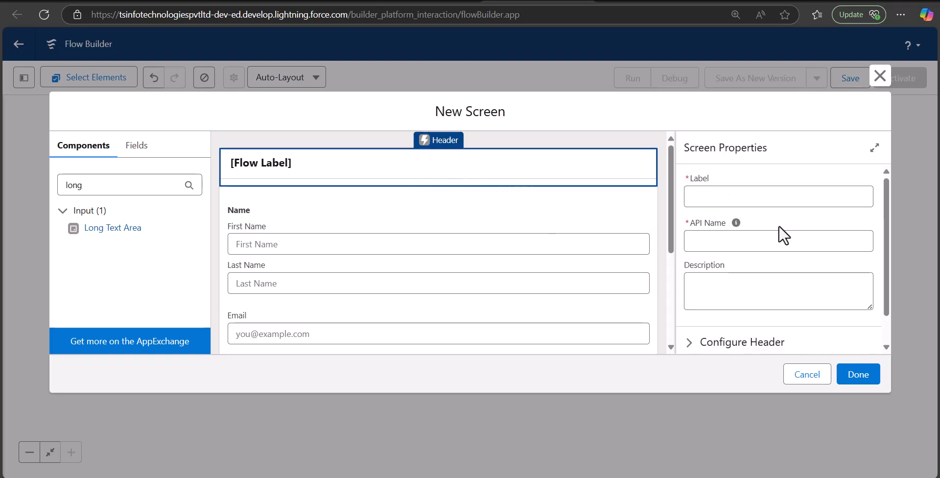
left_click(752, 201)
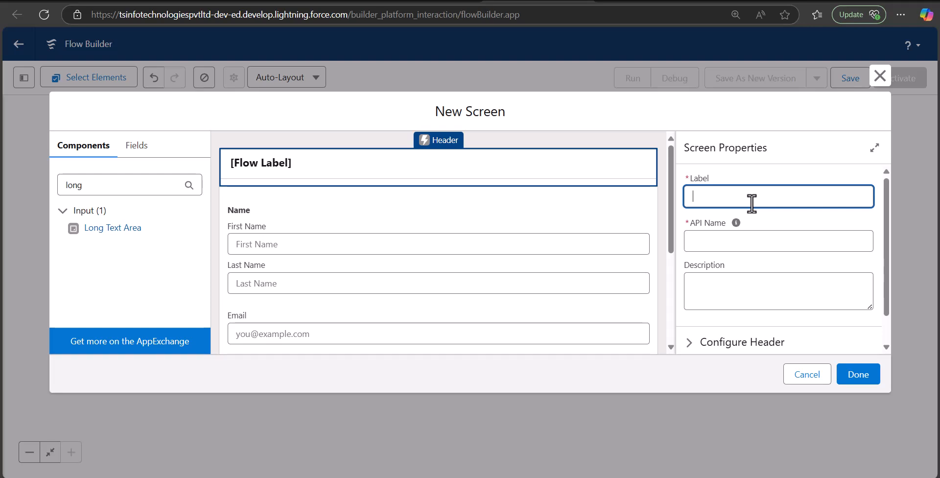
type("Custom Survey")
left_click(748, 242)
left_click(786, 224)
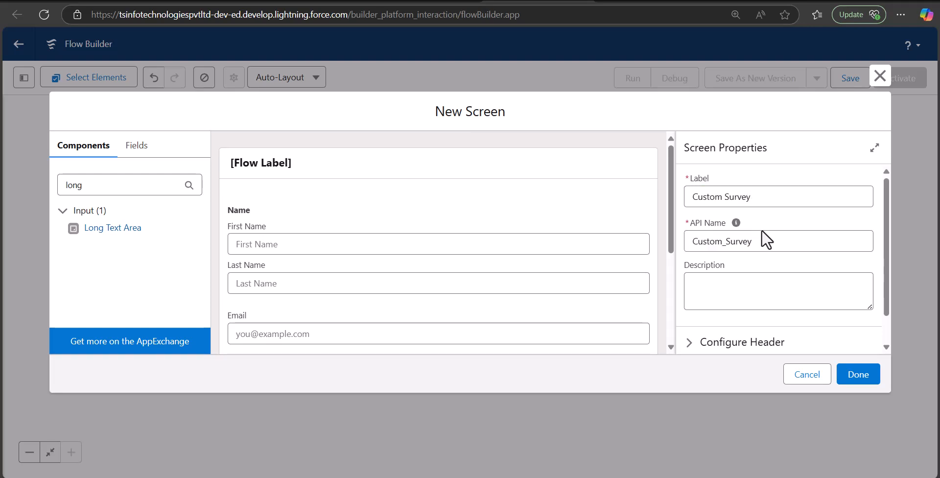
left_click(863, 380)
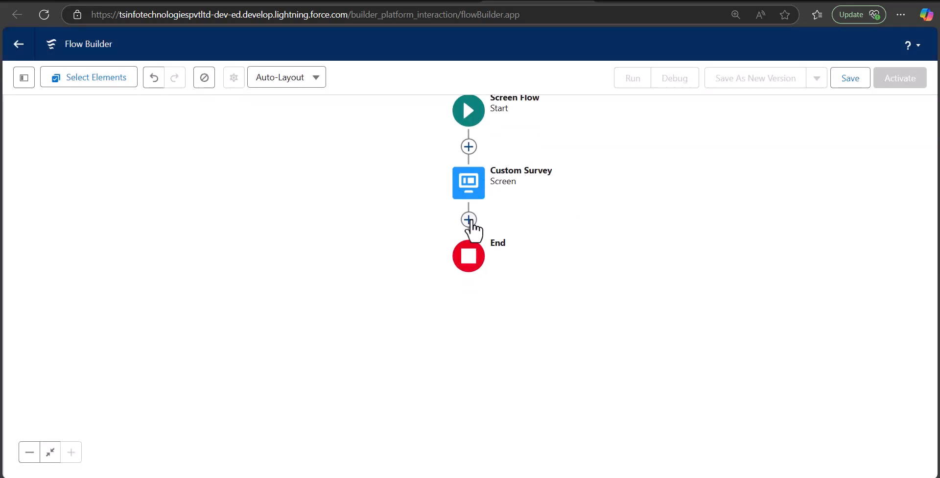
Add a new screen after Custom Survey labelled 'Rating Response' with API name Rating_Response.
left_click(469, 219)
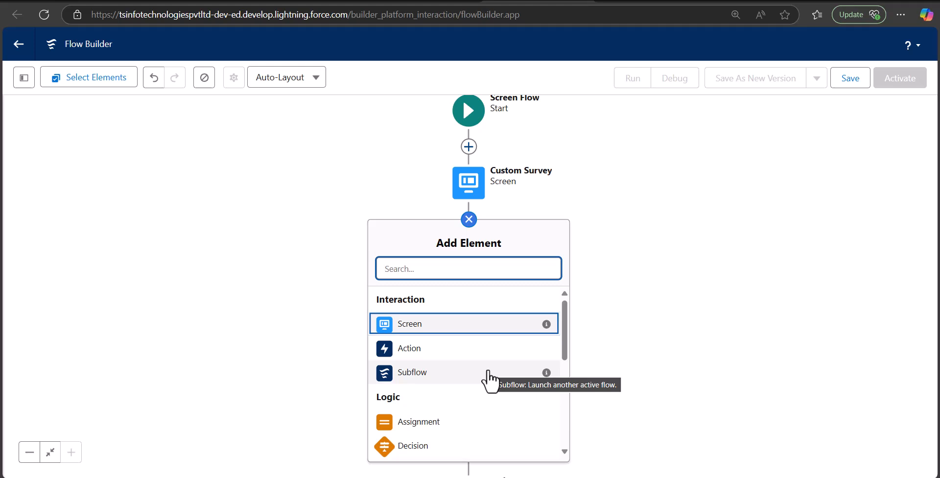
left_click(436, 329)
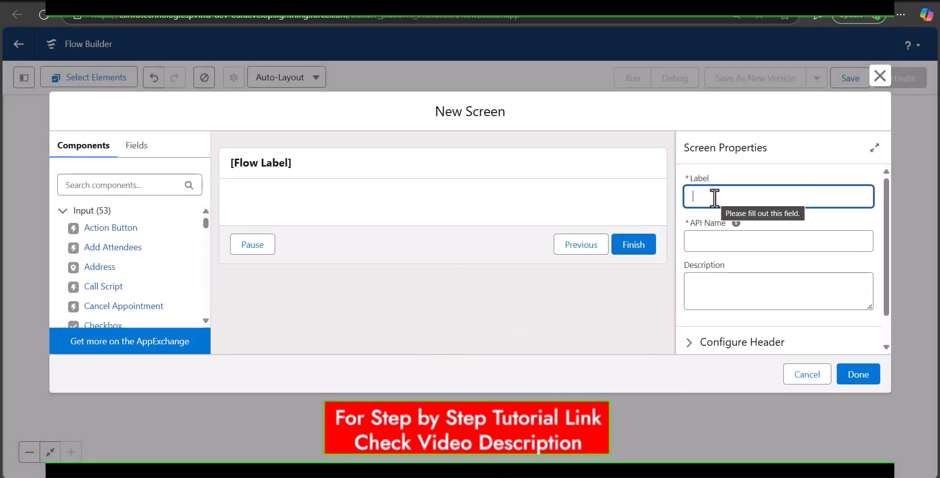
type("Rating Response")
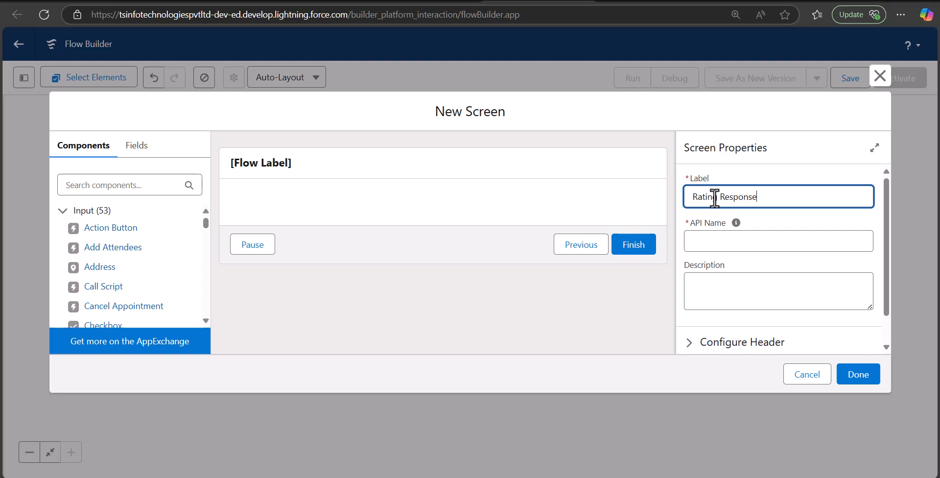
left_click(729, 239)
left_click(404, 300)
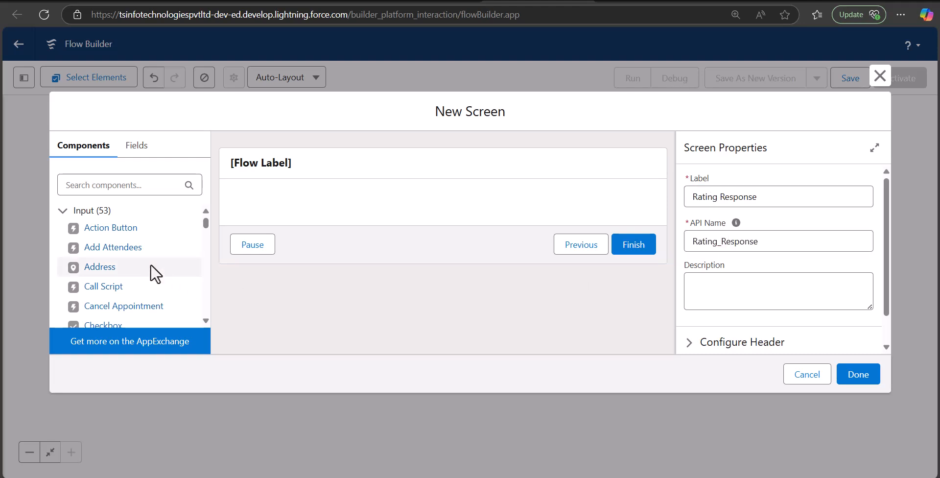
Add a picklist labelled 'Rating' to the screen and view its Choice options.
left_click(114, 185)
type("pi")
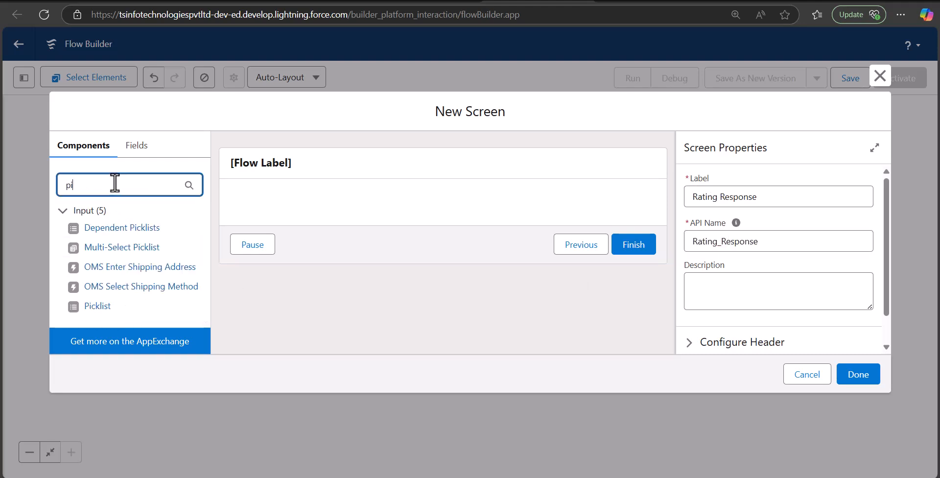
type("ckl")
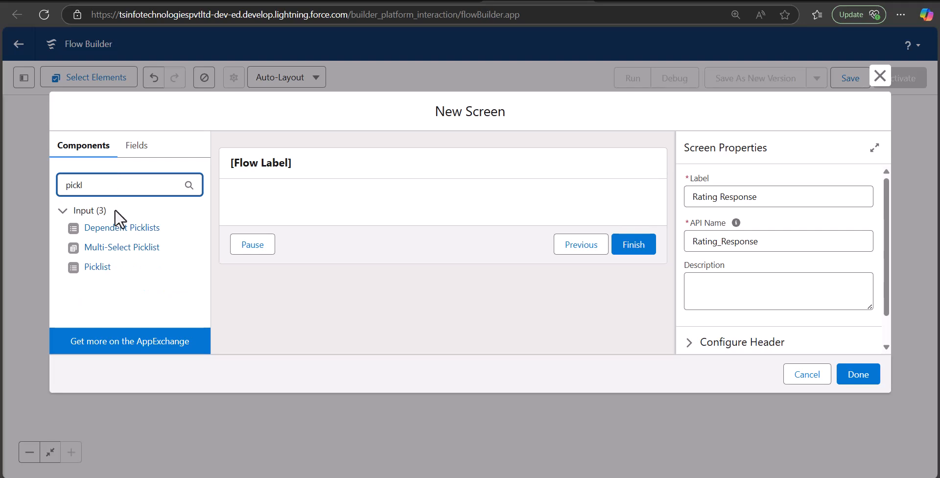
left_click_drag(98, 268, 318, 199)
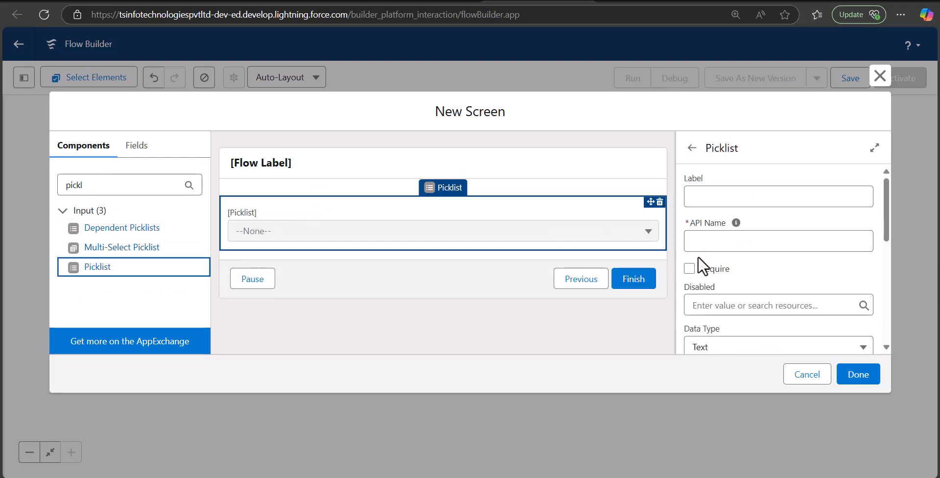
left_click(729, 195)
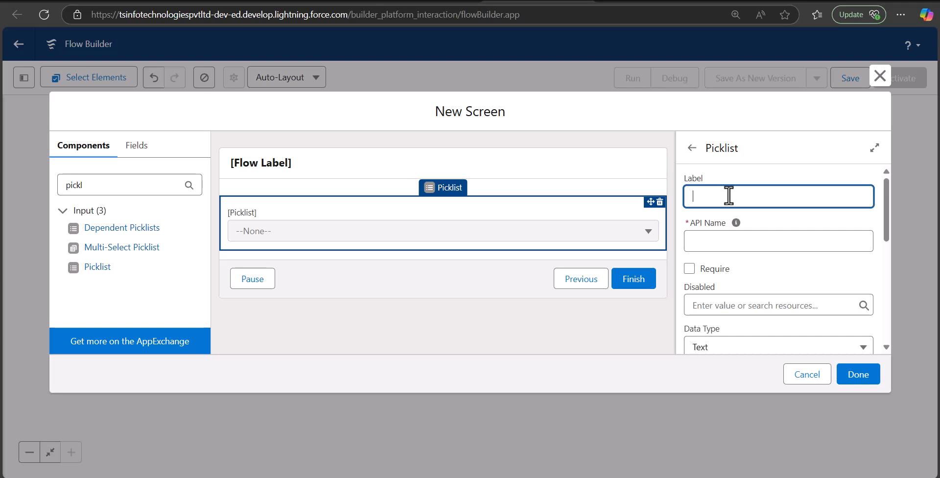
type("Rating")
left_click(726, 240)
left_click(779, 270)
scroll(734, 267, "down", 5)
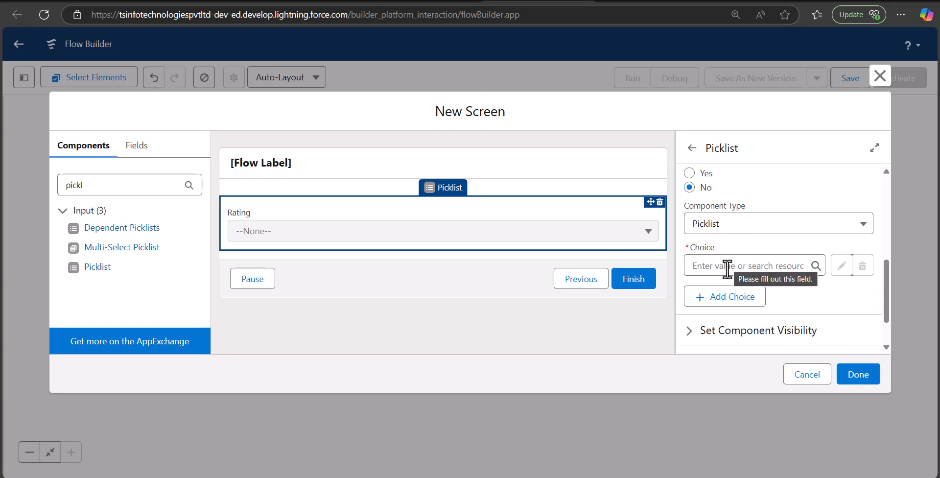
left_click(727, 268)
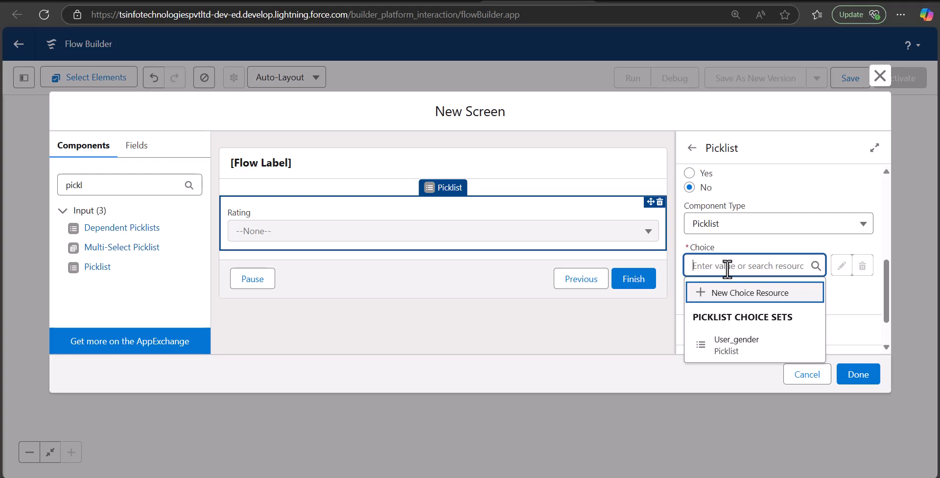
left_click(320, 1)
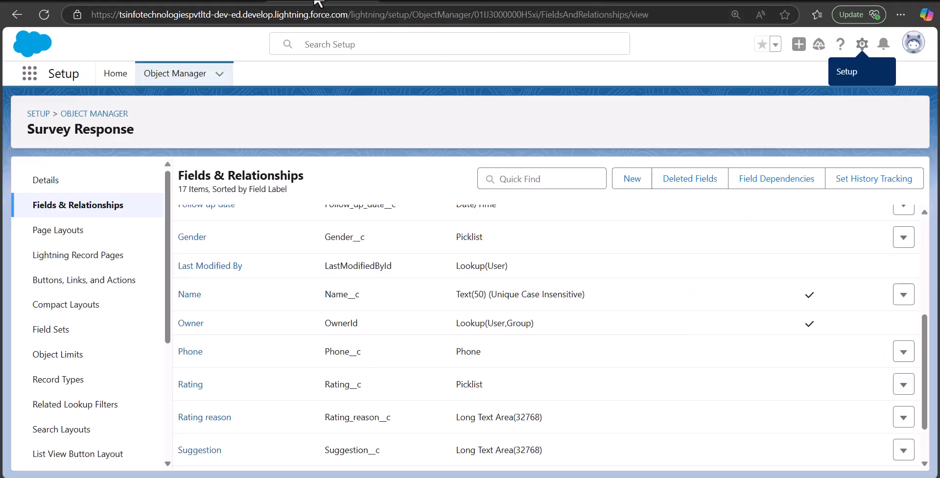
scroll(221, 340, "down", 1)
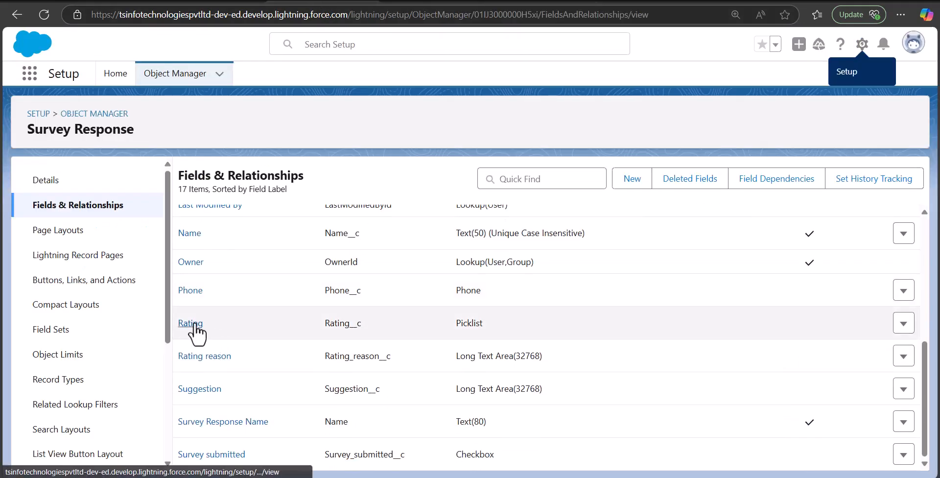
left_click(196, 327)
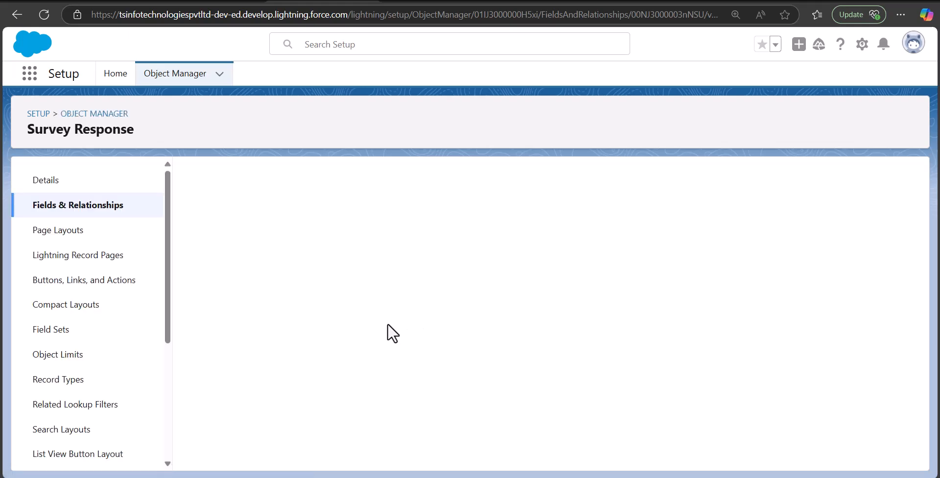
scroll(398, 334, "down", 5)
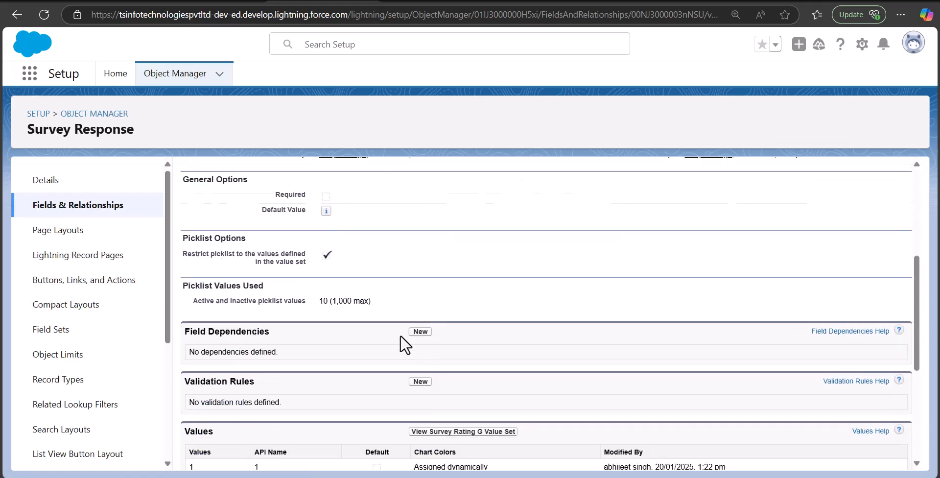
scroll(399, 370, "down", 4)
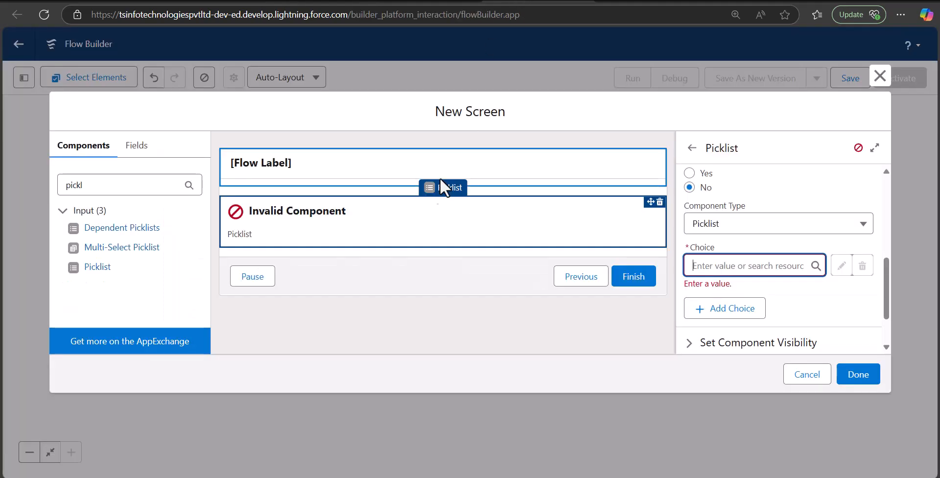
Start a new Picklist Choice Set resource for the Rating picklist's choices.
left_click(411, 216)
left_click(746, 266)
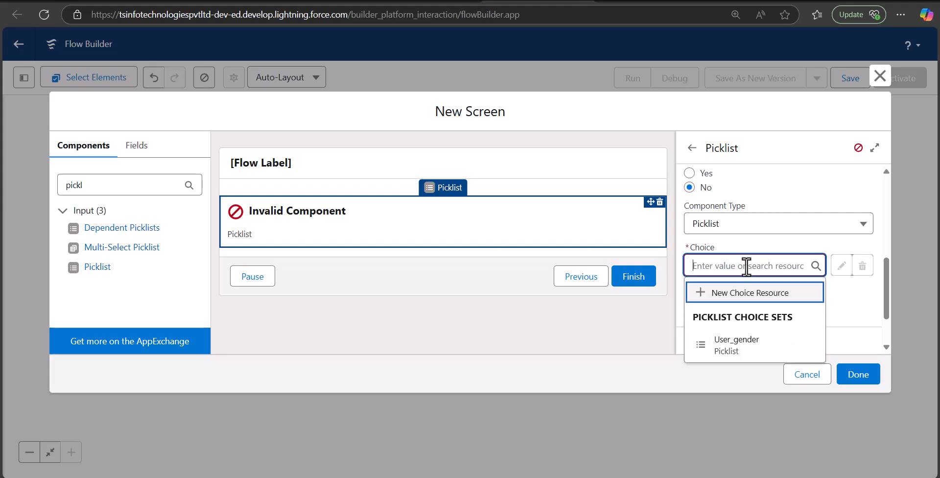
left_click(725, 302)
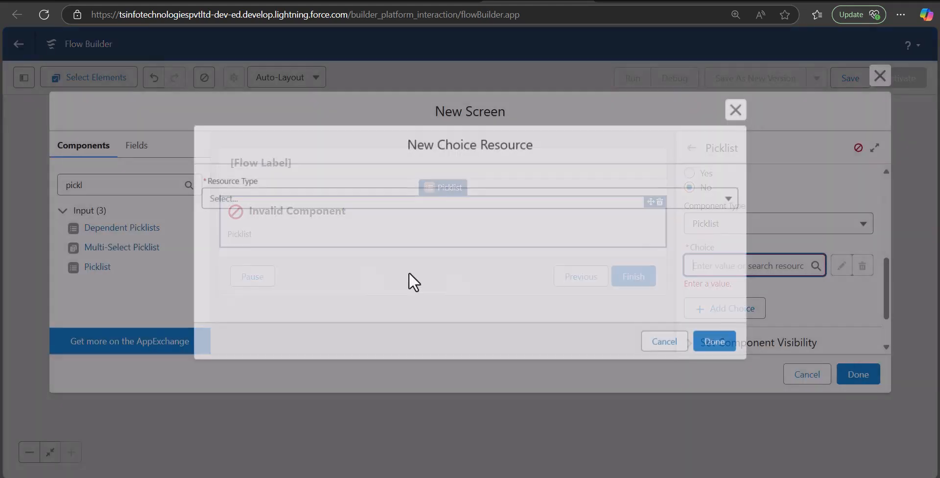
left_click(279, 202)
left_click(278, 203)
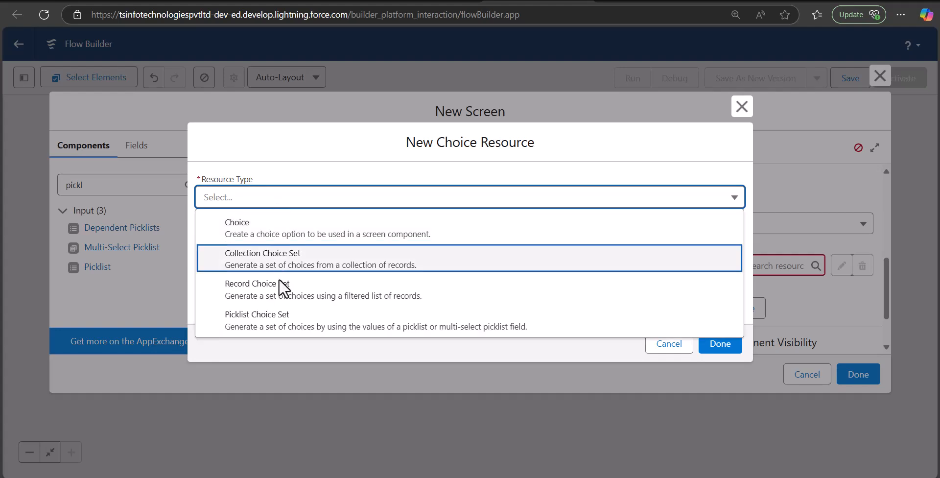
left_click(274, 320)
Name the choice set Ratings, built on Survey Response's Rating__c picklist field, and save it.
left_click(250, 233)
type("Ratings")
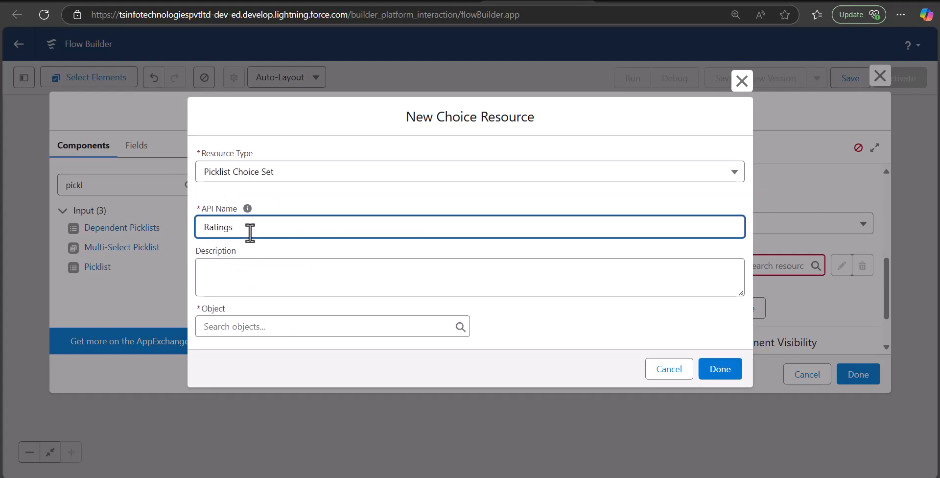
left_click(255, 330)
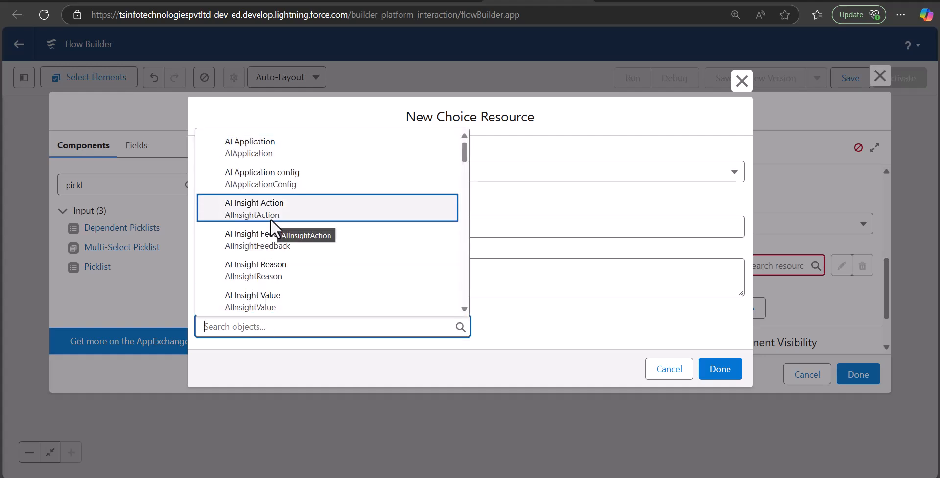
type("survey")
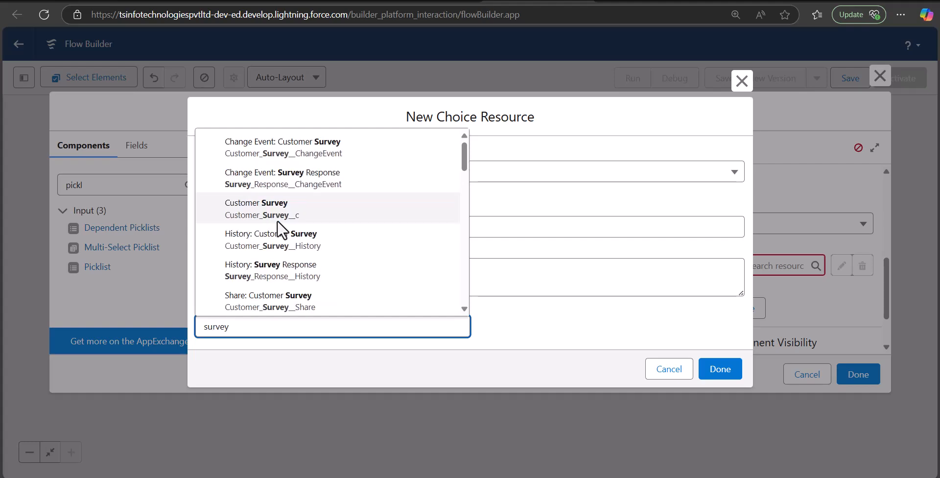
left_click(313, 234)
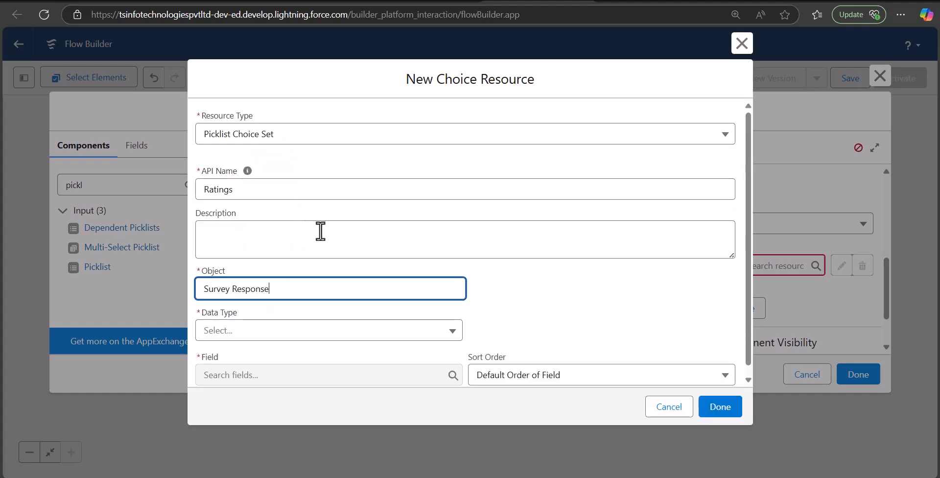
left_click(273, 325)
left_click(274, 350)
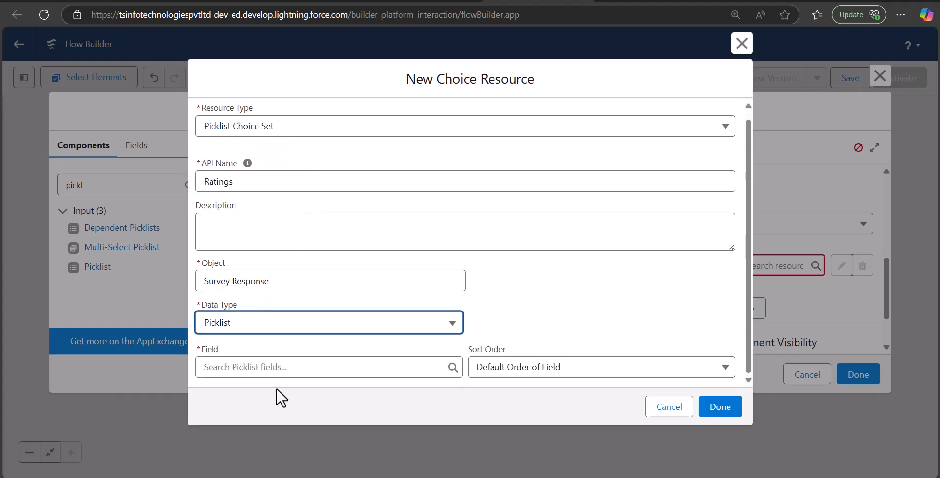
left_click(277, 367)
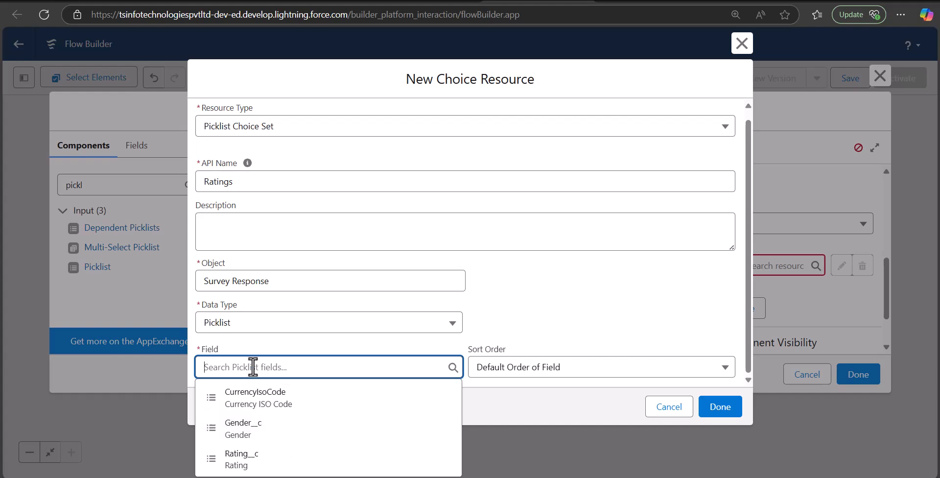
left_click(269, 456)
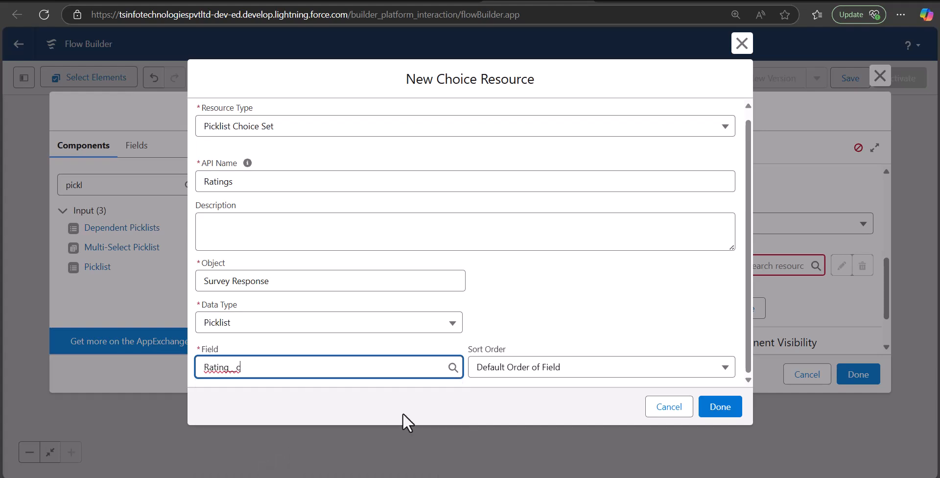
left_click(710, 414)
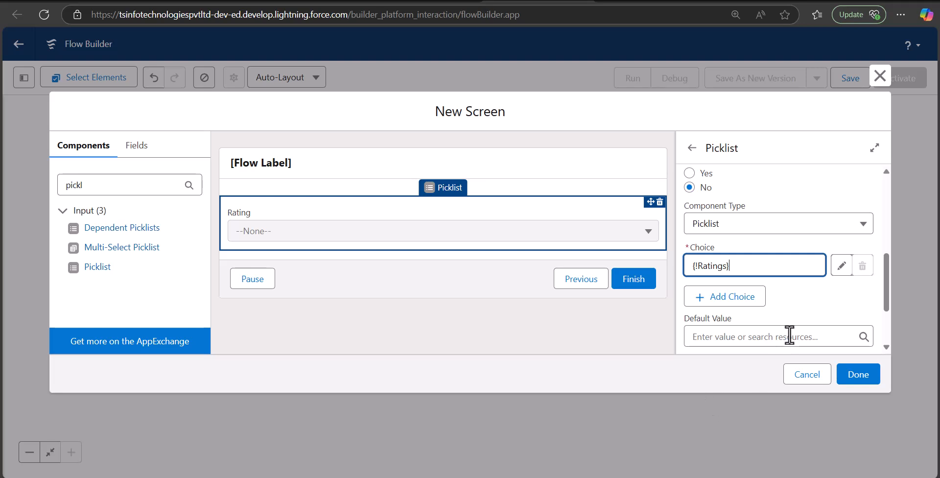
Filter components by 'long' and drag a Long Text Area below the Rating picklist.
left_click(361, 312)
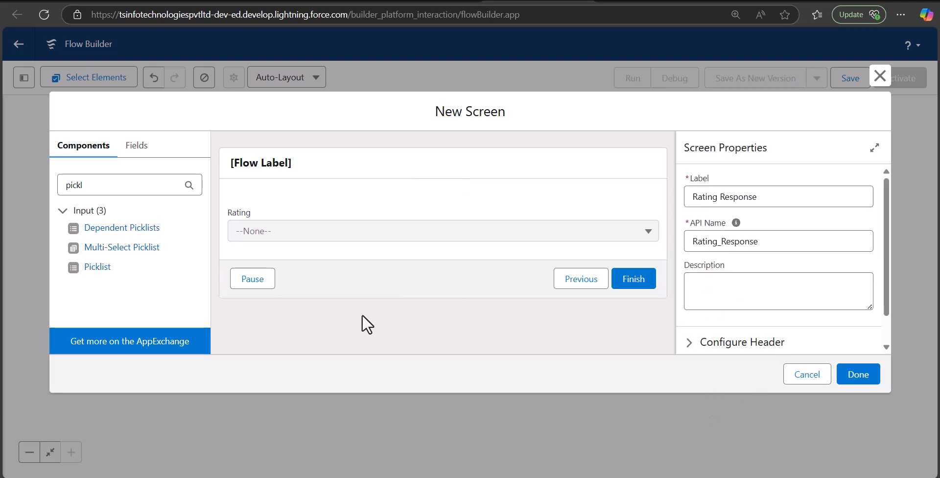
left_click(348, 230)
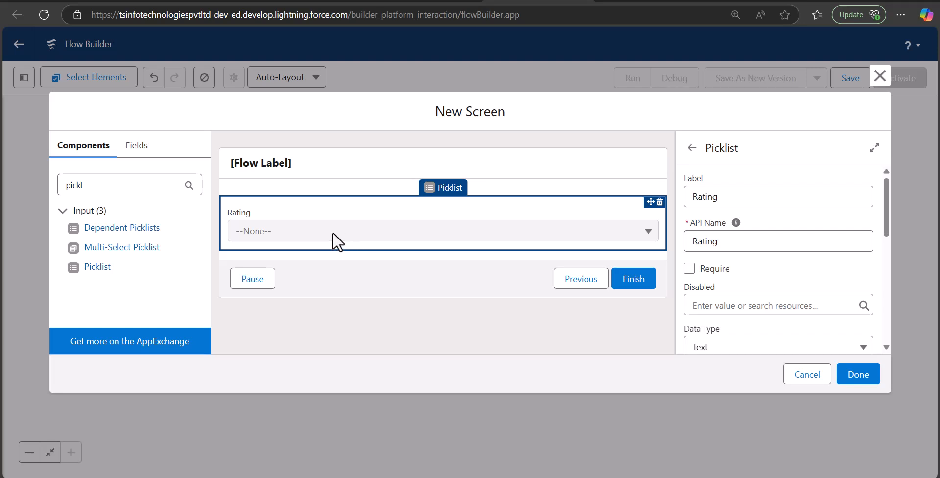
left_click_drag(109, 185, 54, 186)
type("long")
left_click_drag(109, 230, 331, 244)
Label the long text area 'Reason for low rating', auto-filling API name Reason_for_low_rating.
left_click(333, 247)
left_click(362, 278)
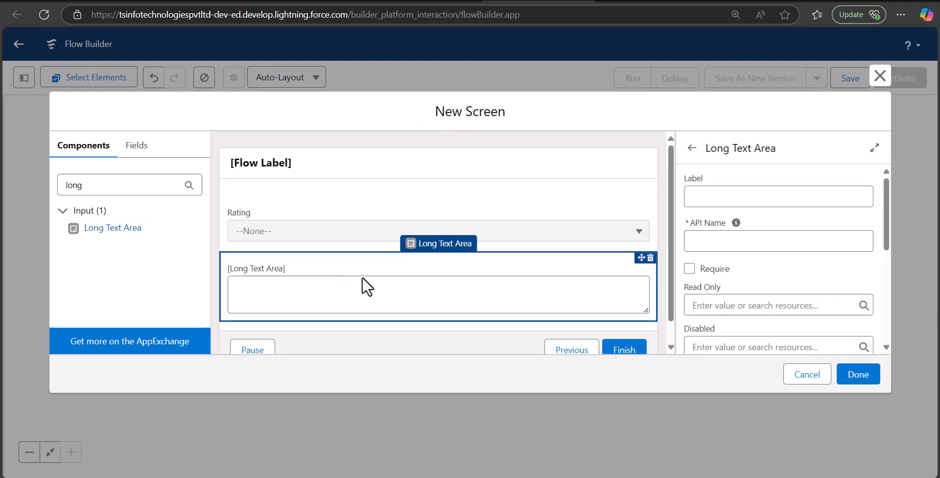
left_click(731, 194)
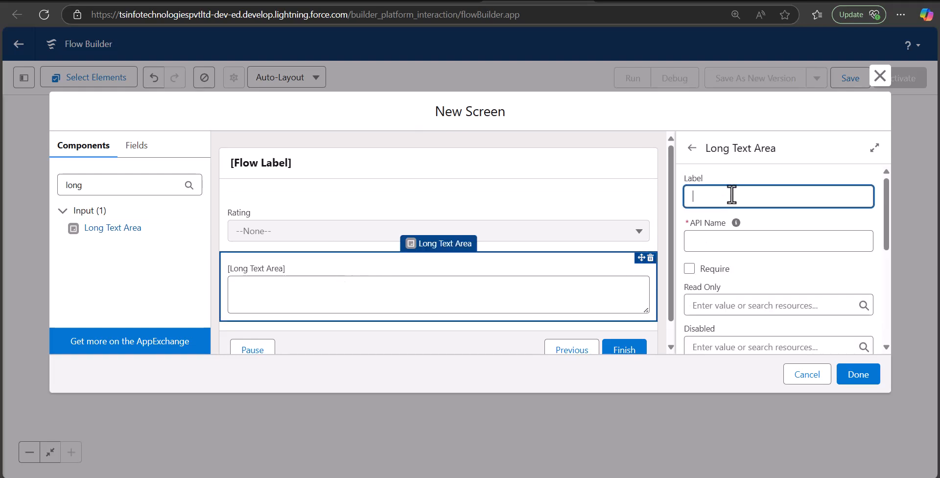
type("Reason ")
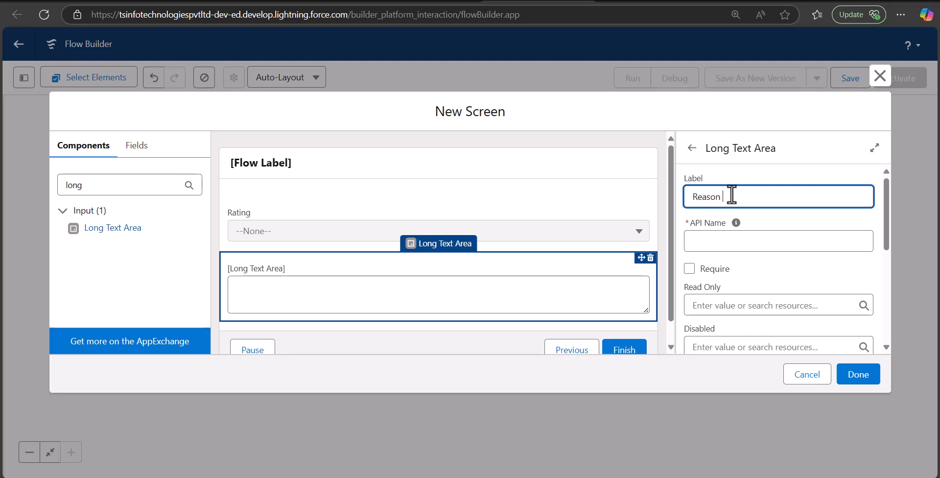
type("for low rating")
left_click(744, 239)
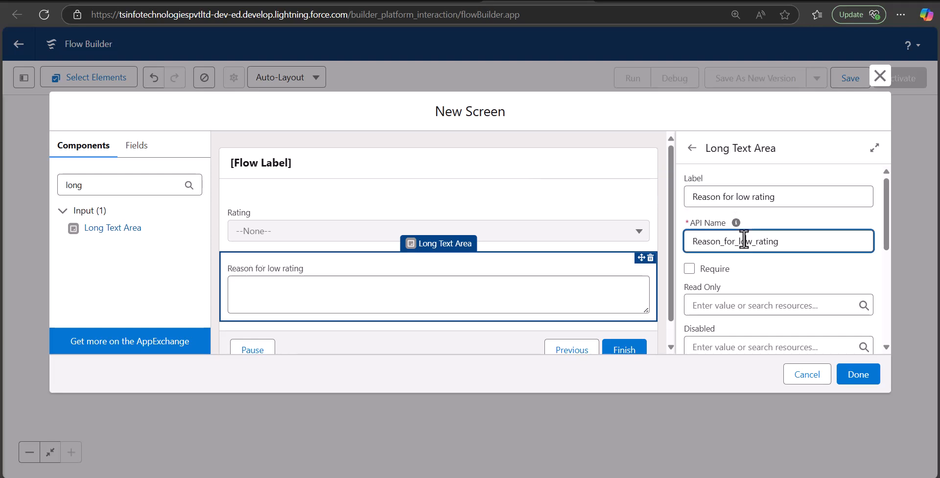
scroll(768, 265, "down", 5)
scroll(803, 235, "up", 5)
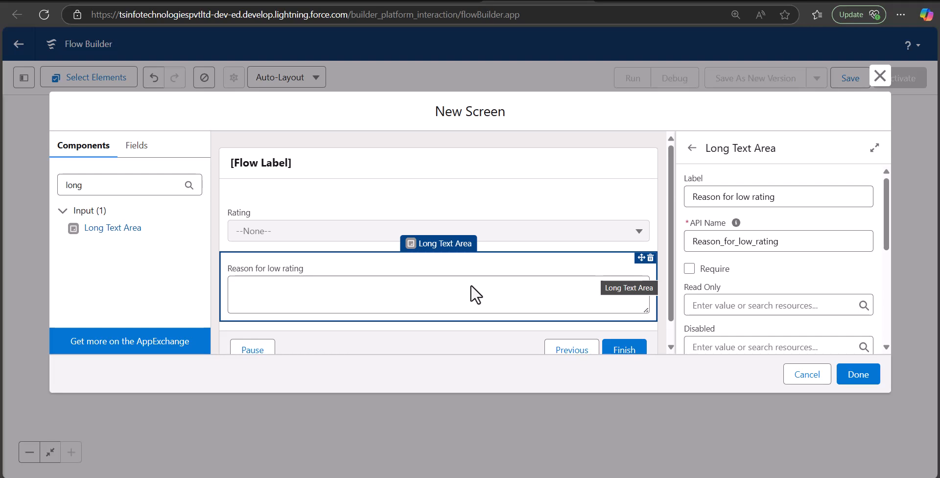
scroll(686, 266, "down", 5)
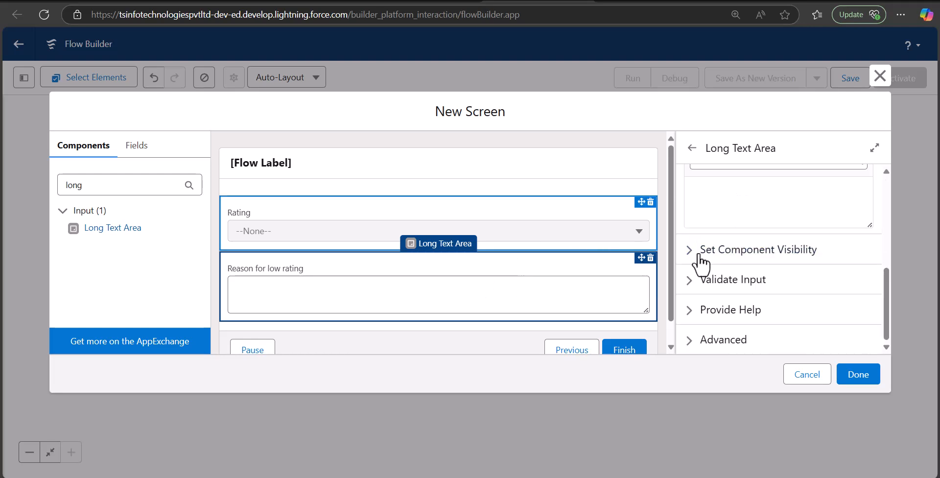
Show the field when any condition is met, starting with condition Rating equals 1.
scroll(749, 253, "up", 1)
scroll(724, 269, "down", 1)
left_click(691, 256)
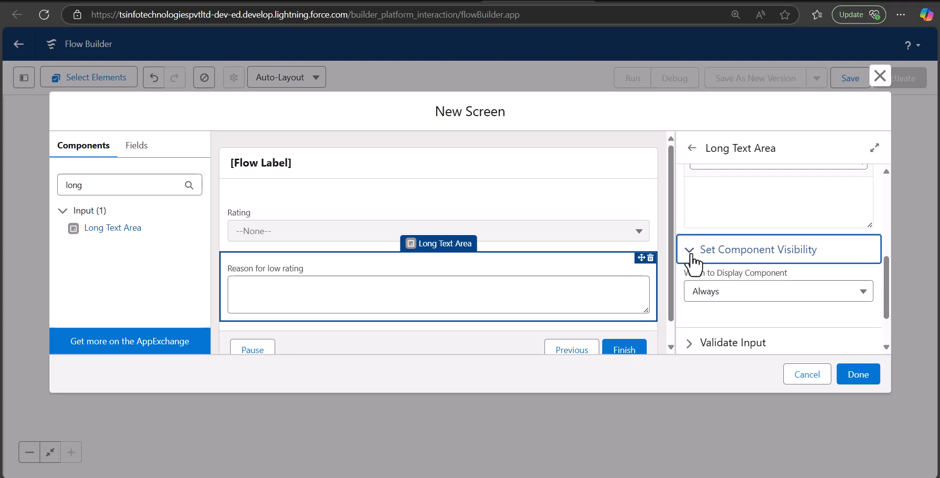
left_click(734, 293)
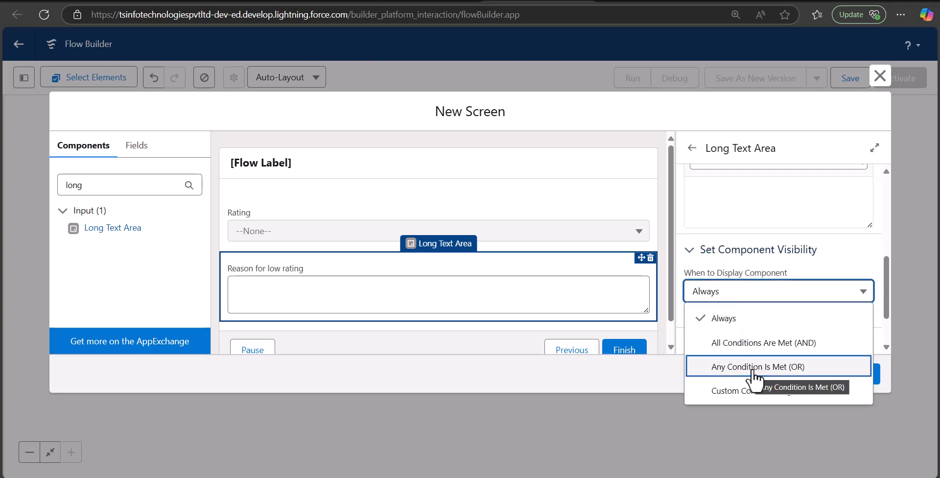
left_click(752, 371)
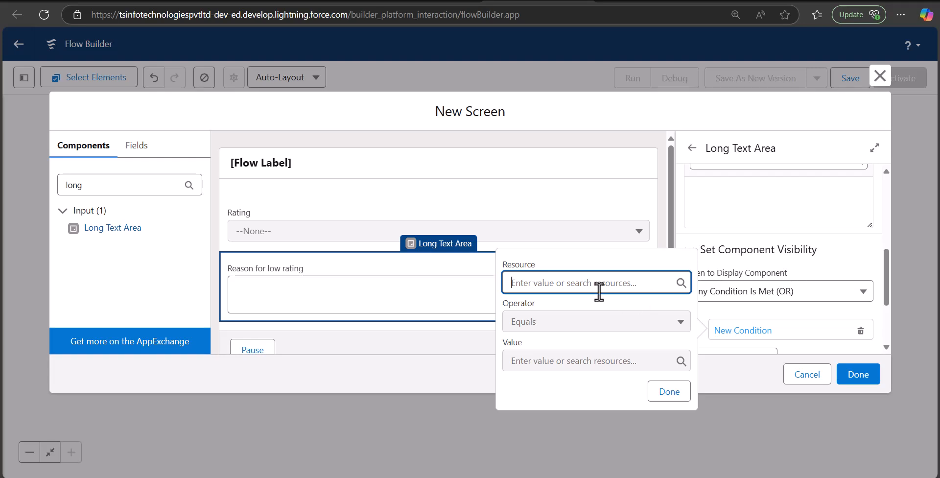
left_click(599, 289)
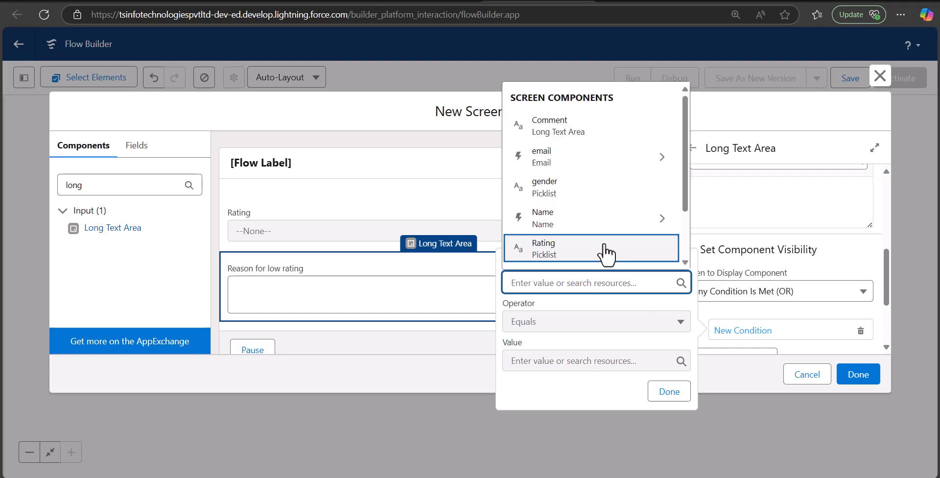
left_click(604, 250)
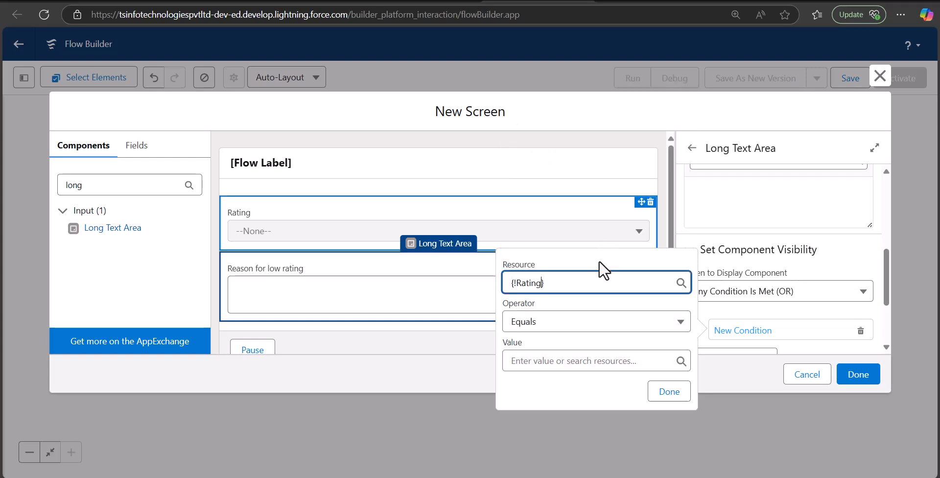
left_click(558, 360)
type("1")
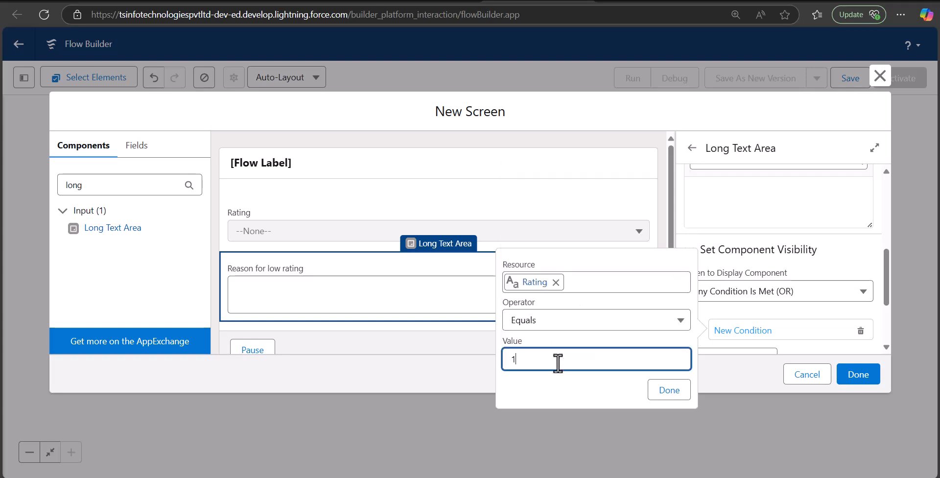
left_click(669, 390)
scroll(780, 327, "down", 3)
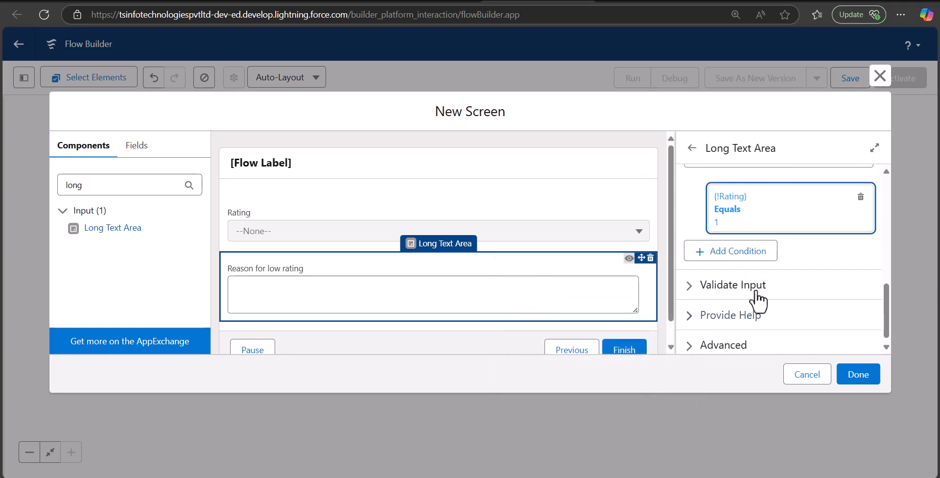
Add a second OR visibility condition: Rating equals 2.
left_click(728, 256)
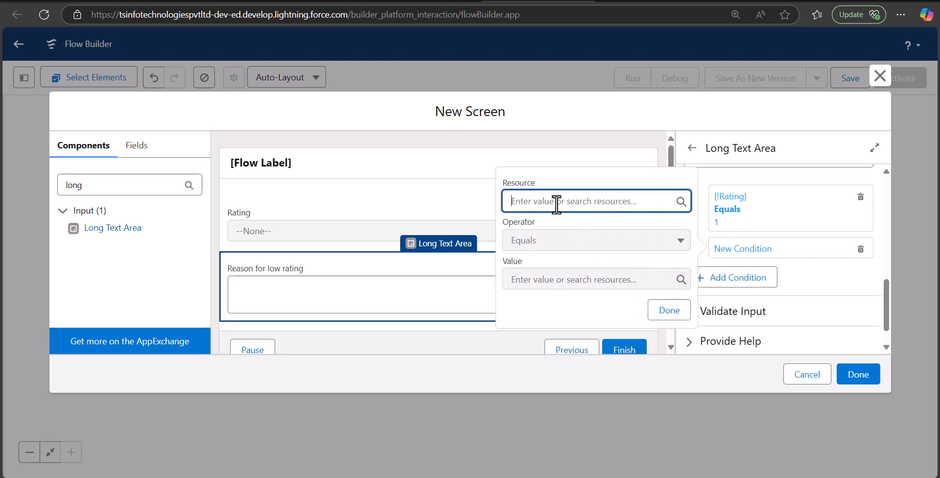
type("ra")
left_click(570, 262)
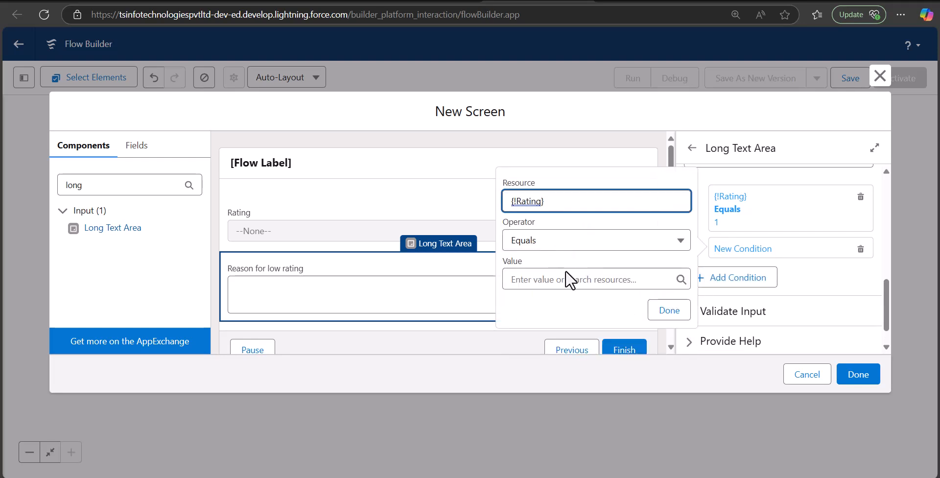
left_click(567, 278)
type("2")
left_click(666, 312)
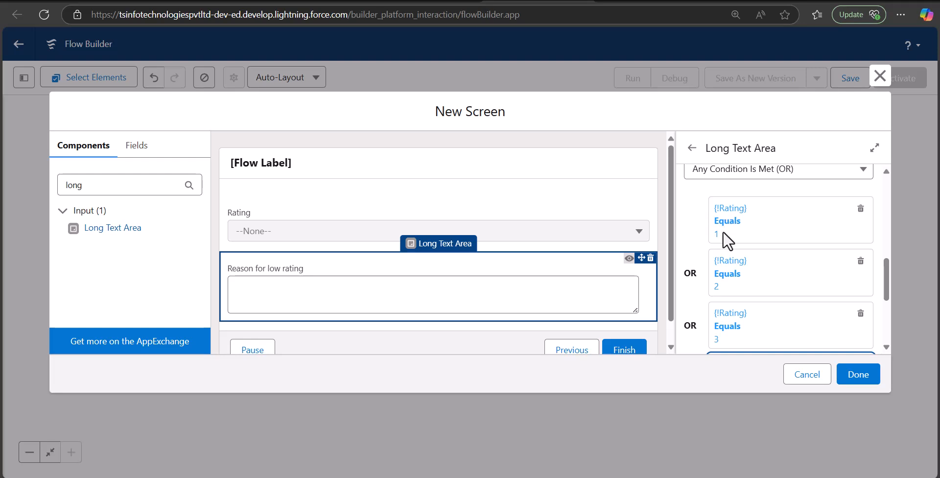
scroll(727, 239, "down", 3)
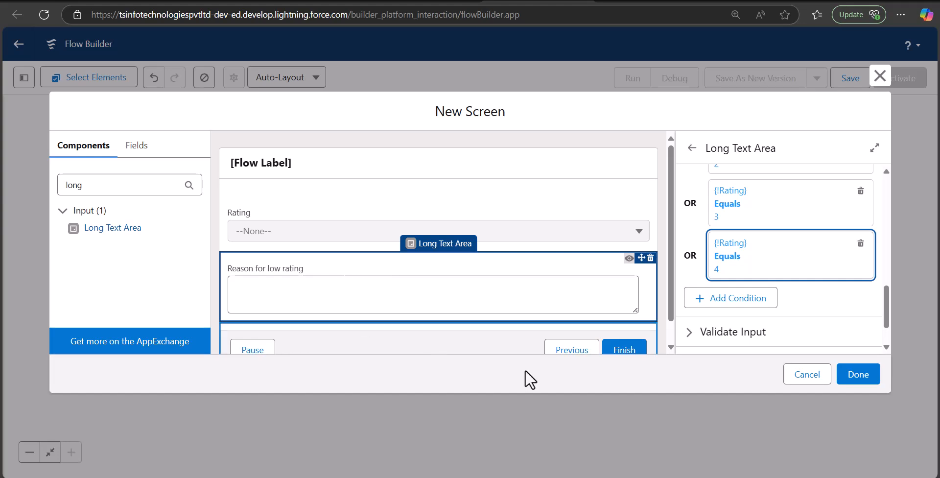
Save the Rating Response screen and open the element picker below it on the canvas.
left_click(851, 377)
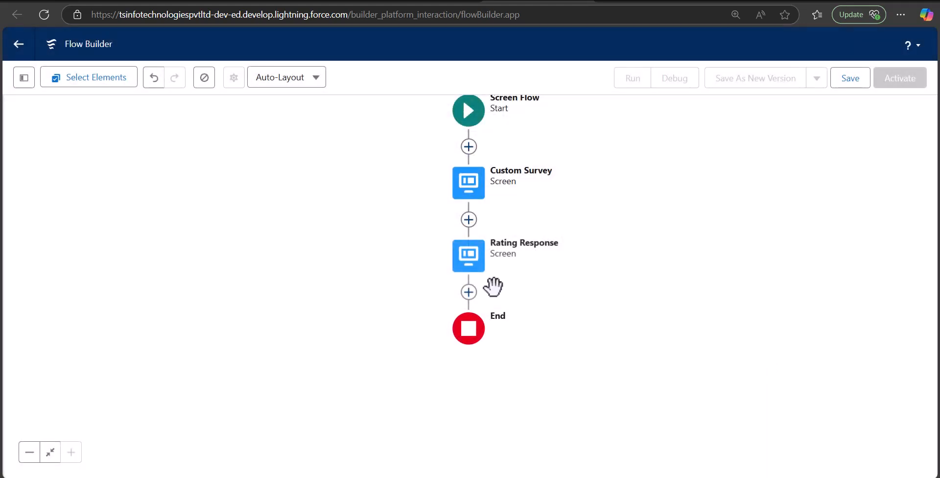
left_click(468, 292)
left_click_drag(683, 346, 669, 268)
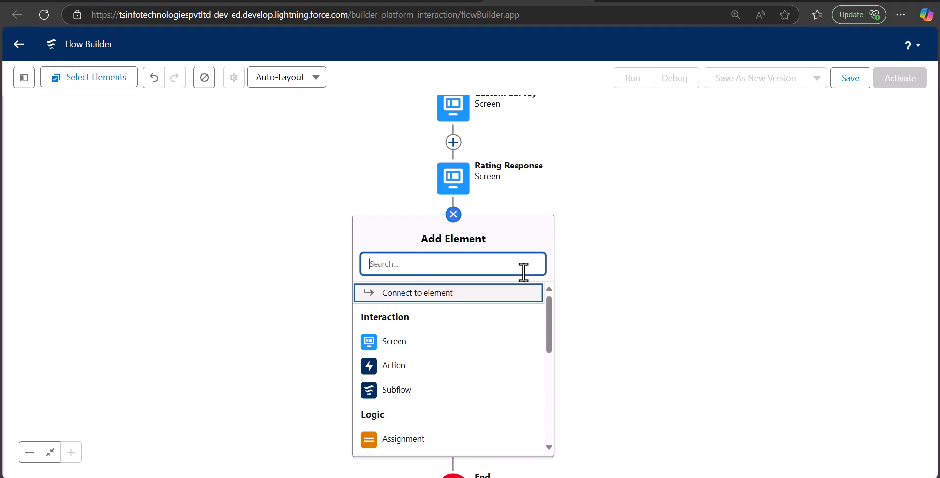
Add a new screen labelled 'Meet schedule' with its API name auto-filled.
left_click(440, 346)
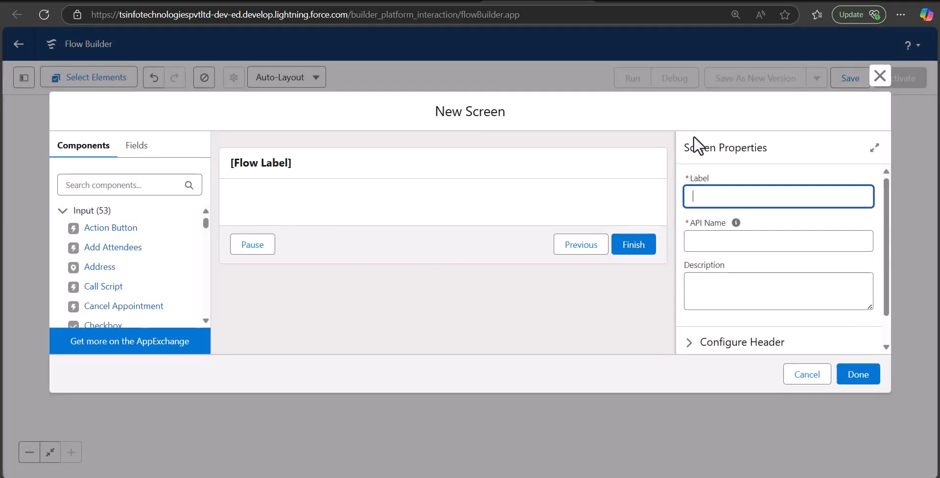
type("Meet")
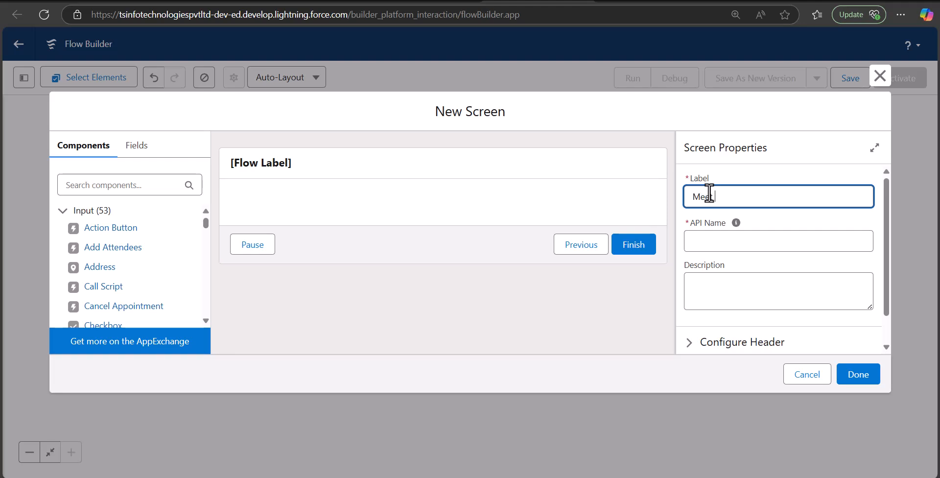
type(" schedule")
left_click(724, 239)
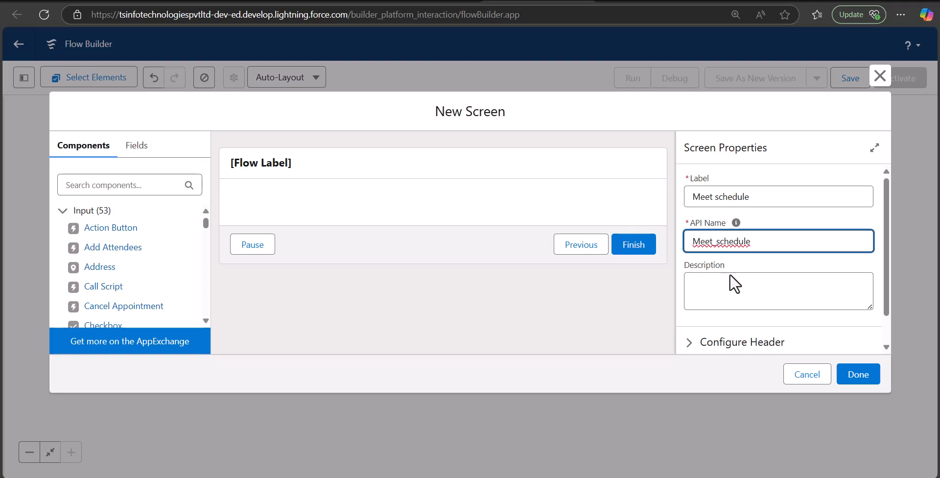
Search components for 'toggle' and place a Toggle on the Meet schedule screen.
left_click(129, 185)
type("c")
key("BackSpace")
type("toa")
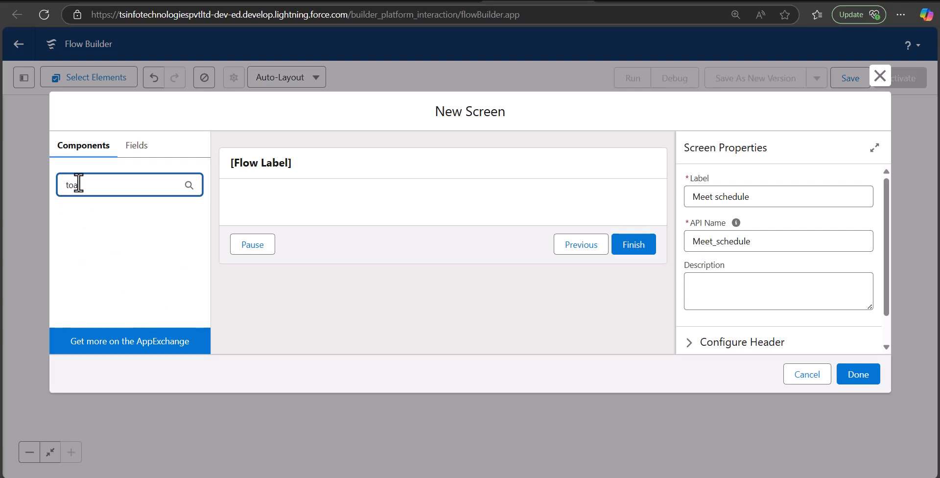
key("BackSpace")
type("ggl")
left_click_drag(87, 230, 326, 202)
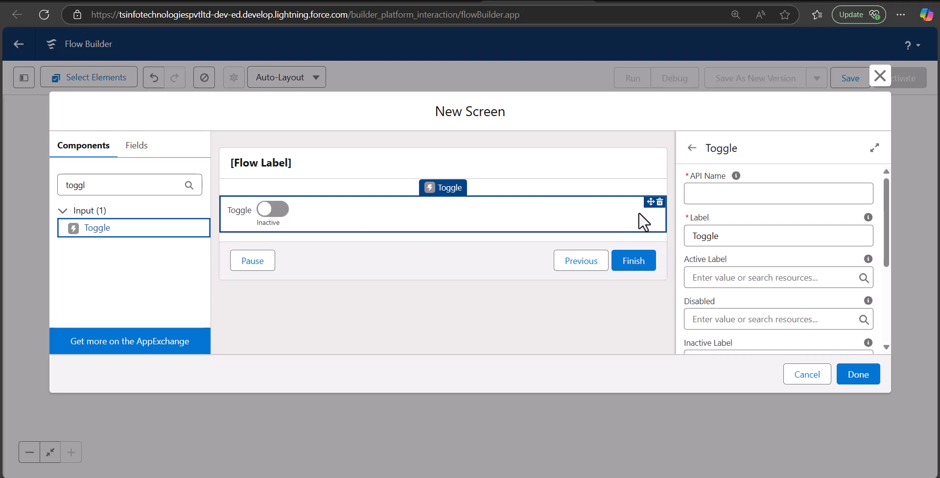
Give the toggle API name schedule_meet and label 'Do you want to schedule a meet?'.
left_click(707, 191)
type("Want to schedu")
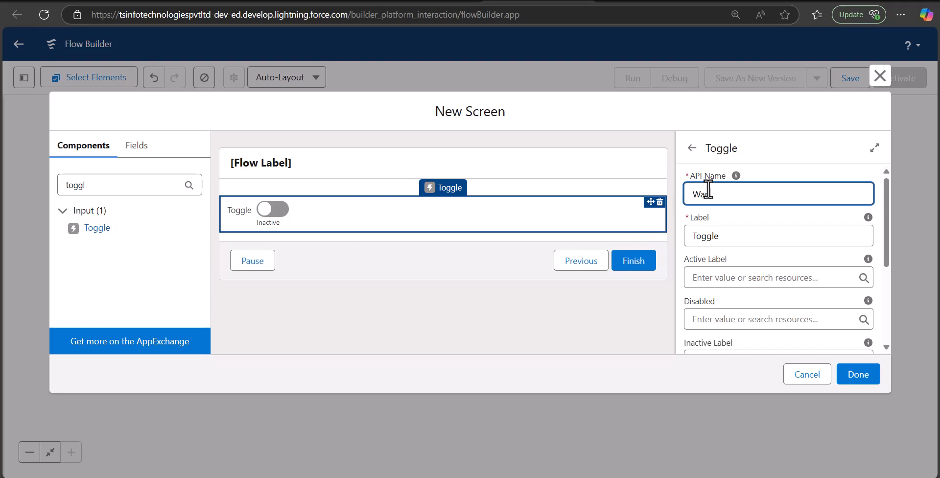
type("le")
left_click_drag(792, 195, 597, 216)
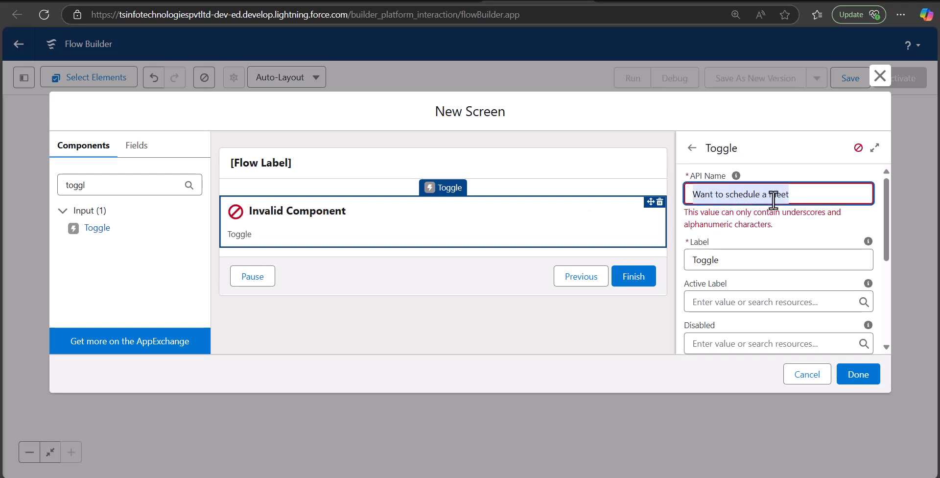
type("Sche")
key("BackSpace")
key("BackSpace")
key("BackSpace")
key("BackSpace")
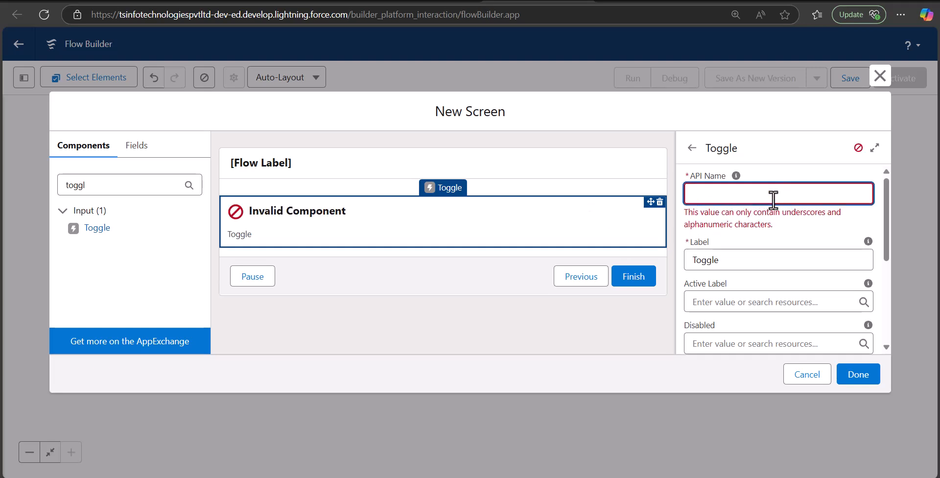
type("schedule_meet")
left_click(750, 259)
left_click_drag(747, 243, 686, 237)
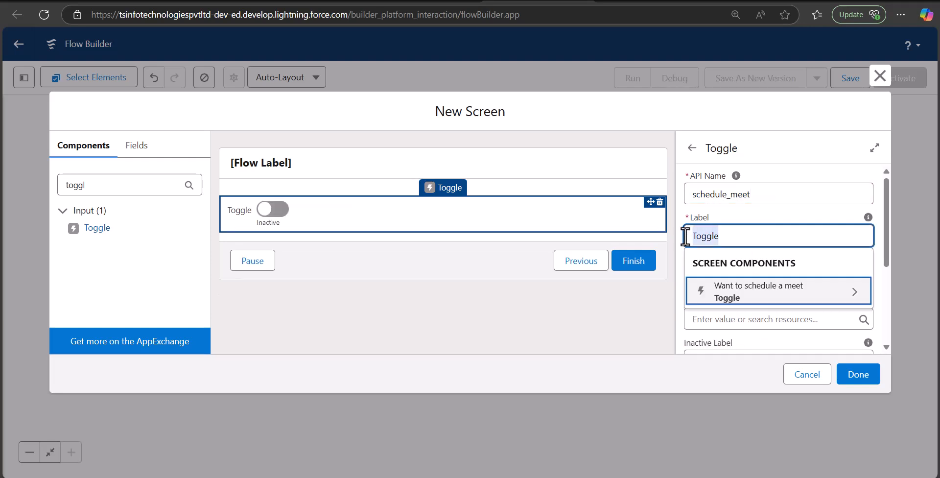
type("Do you want to sche")
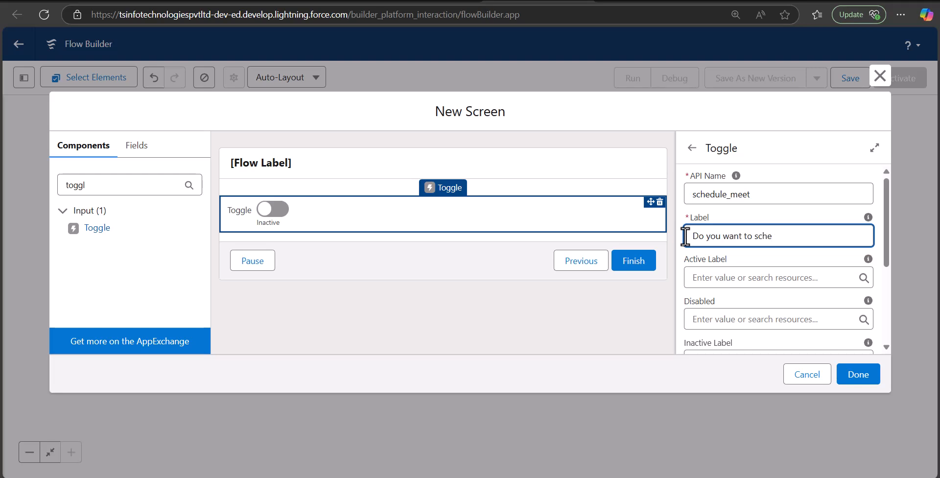
type("dule a meet?")
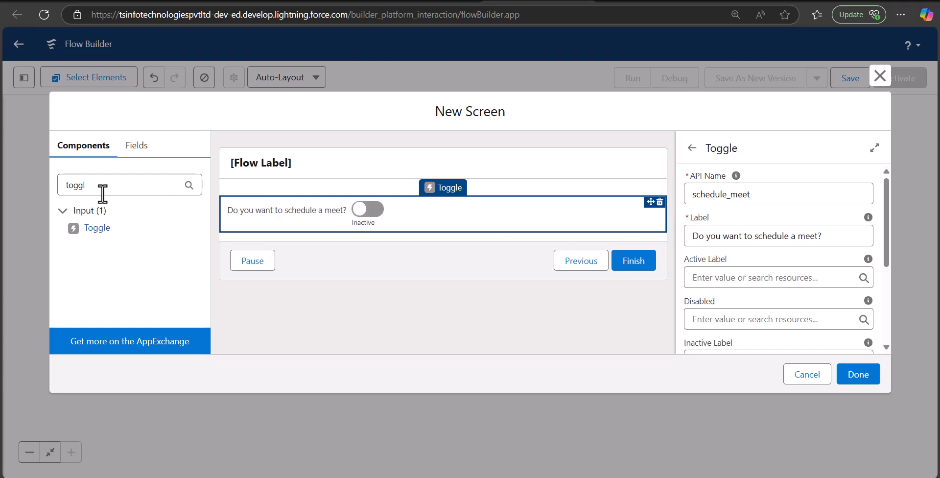
Search for 'date' and add a Date & Time input below the toggle.
left_click_drag(96, 189, 64, 186)
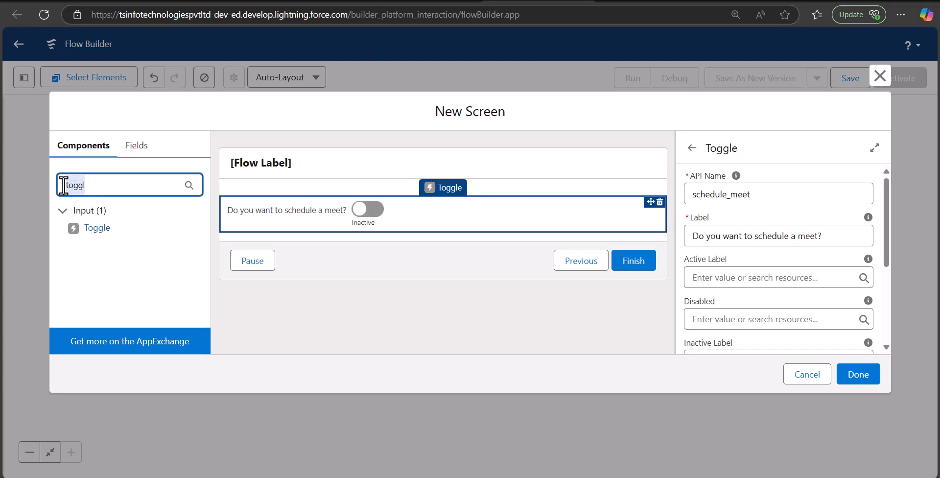
type("date")
left_click_drag(108, 246, 370, 245)
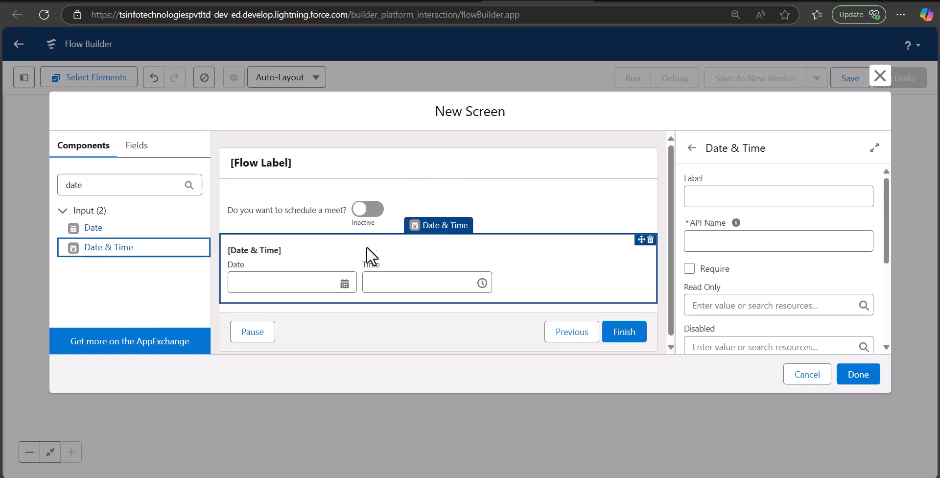
Label the Date & Time input Meet Time, with API name Meet_Time.
left_click(734, 198)
type("Meet ")
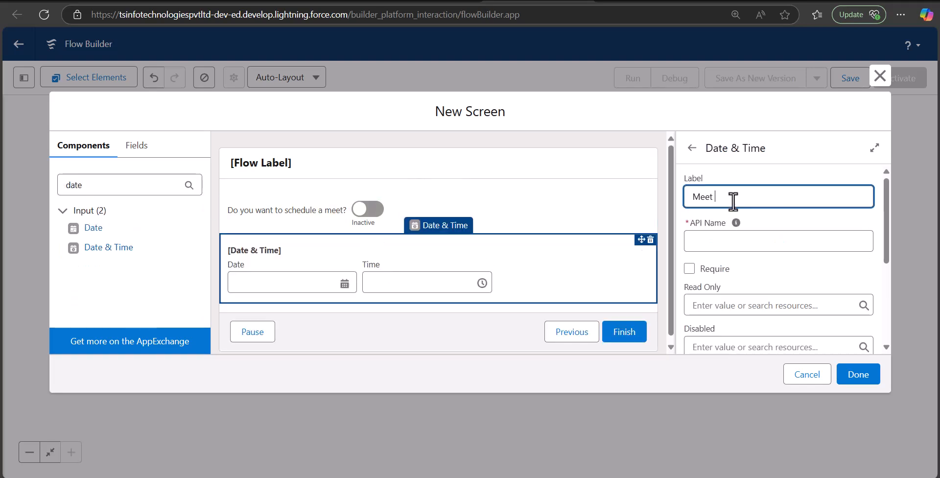
type("Time")
left_click(699, 240)
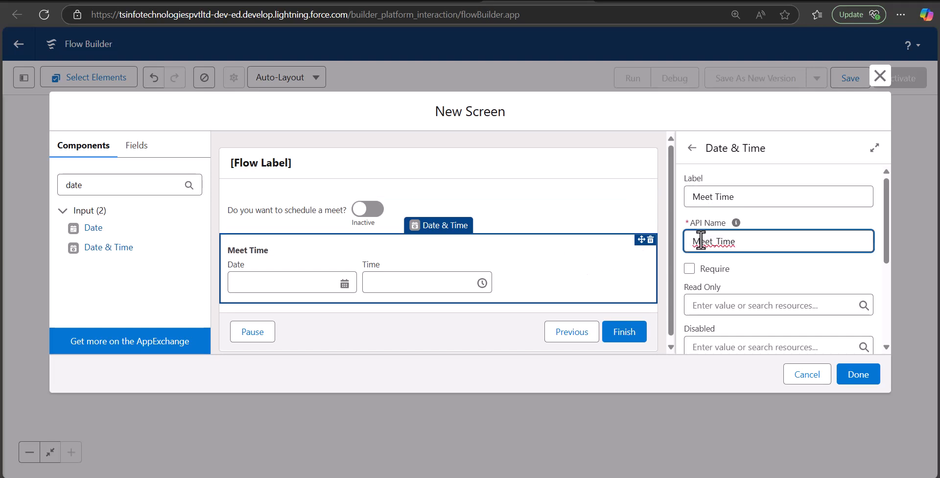
left_click(774, 257)
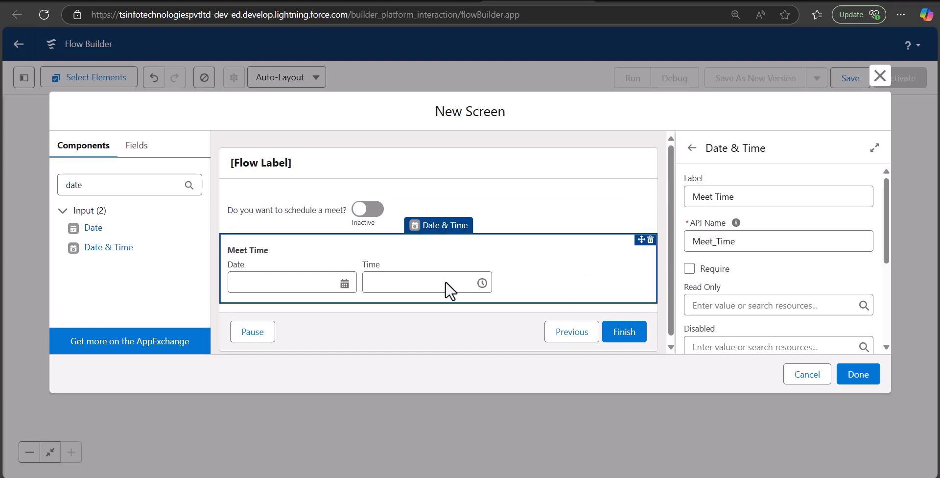
scroll(740, 271, "down", 3)
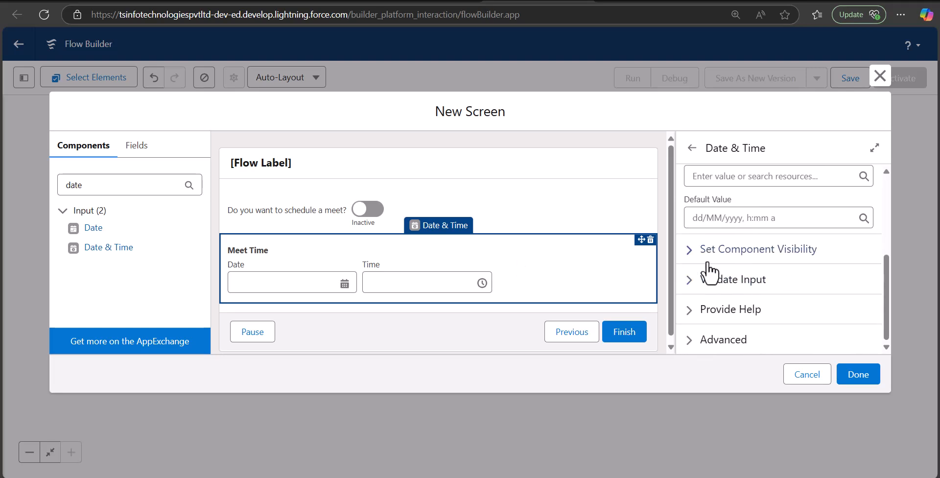
Show Meet Time only when all conditions are met: schedule_meet value equals True.
left_click(690, 257)
left_click(732, 294)
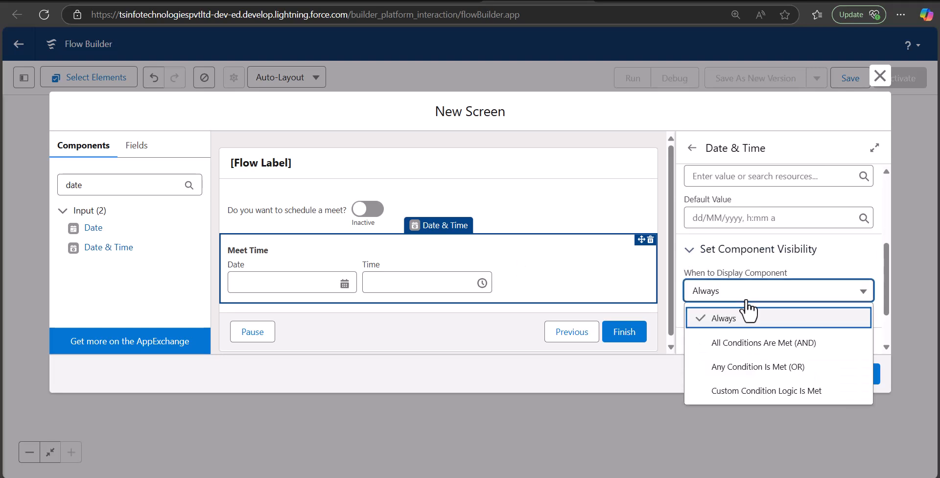
left_click(749, 346)
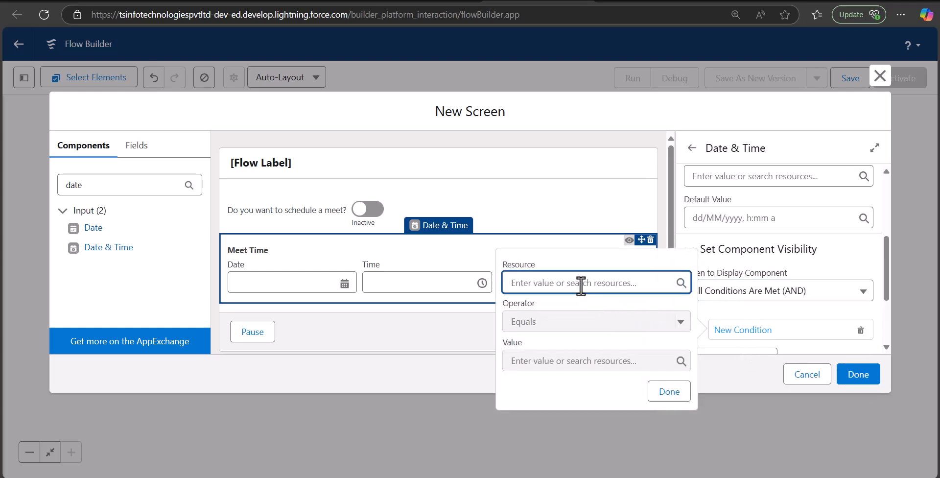
type("d")
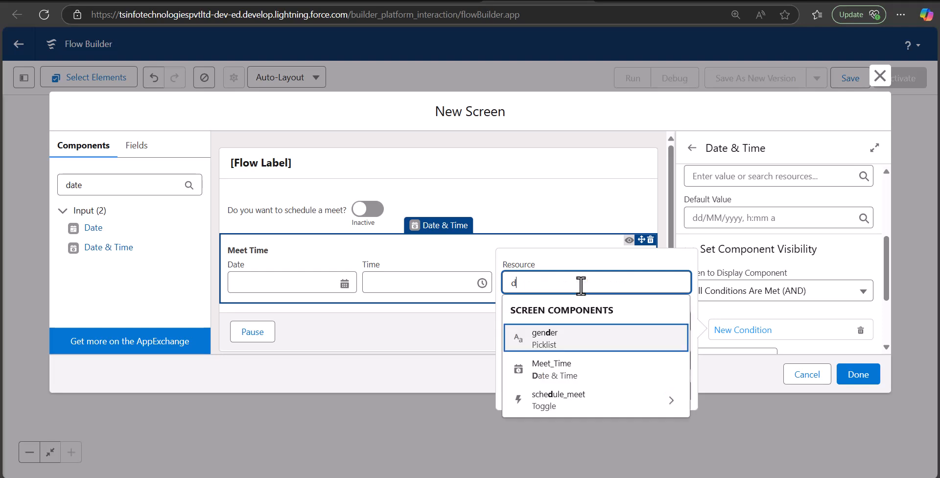
left_click(592, 401)
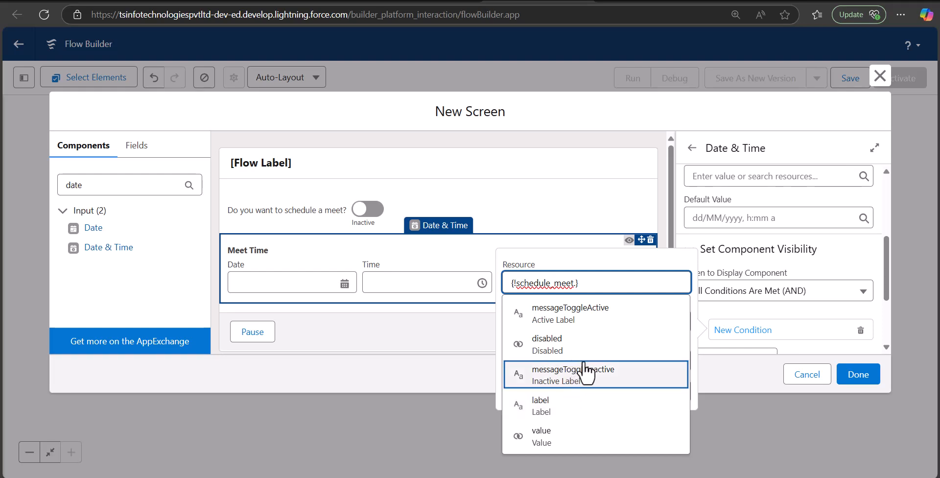
scroll(579, 413, "down", 1)
left_click(565, 380)
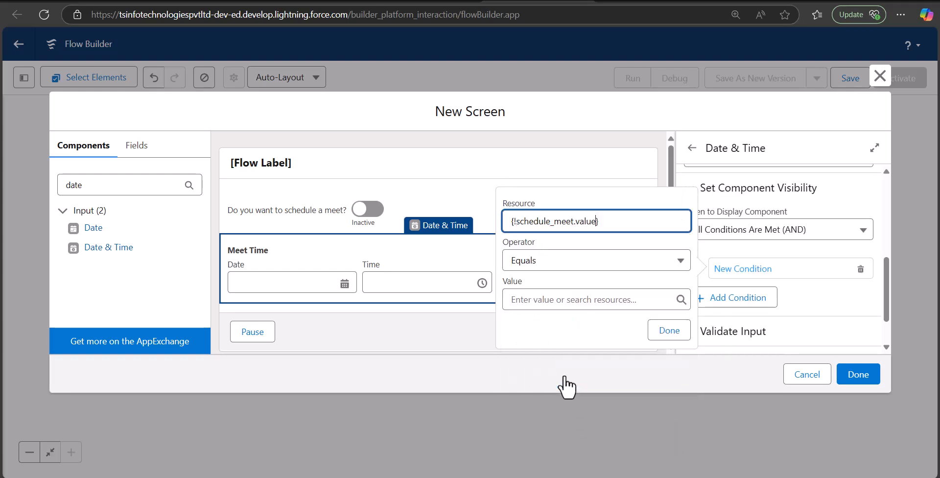
left_click(558, 304)
type("tr")
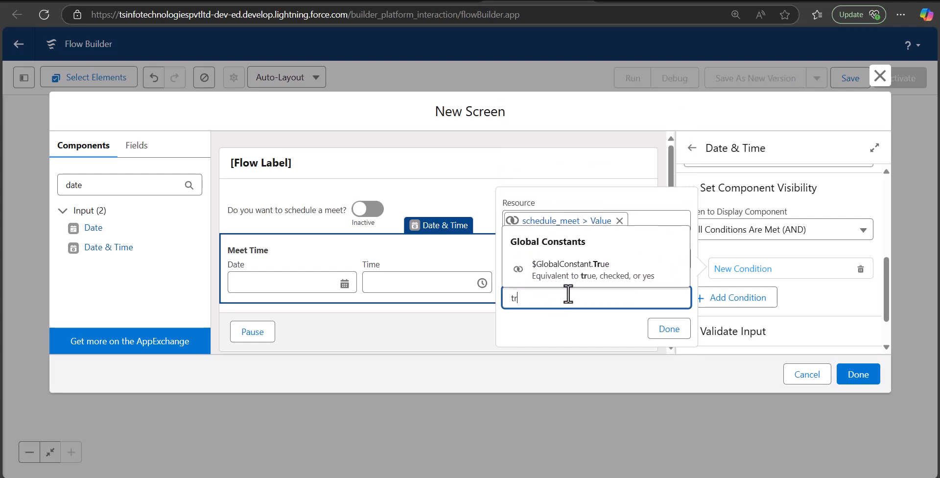
left_click(576, 276)
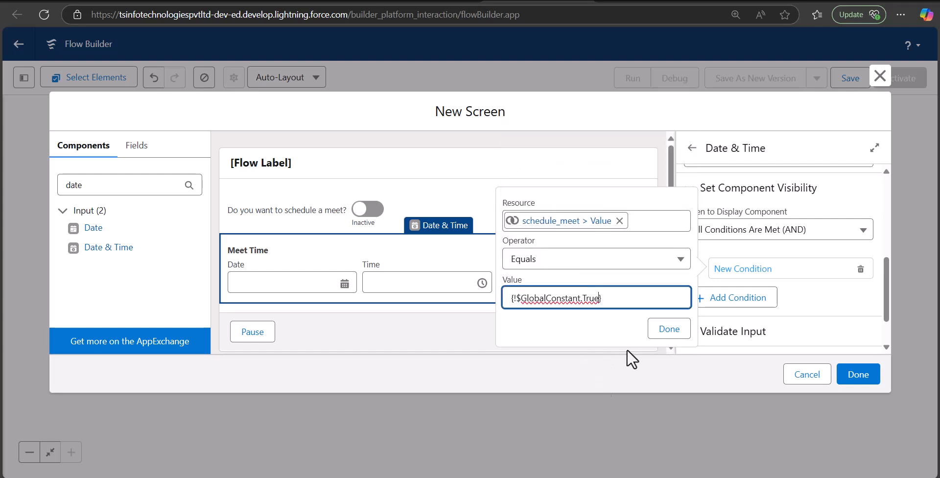
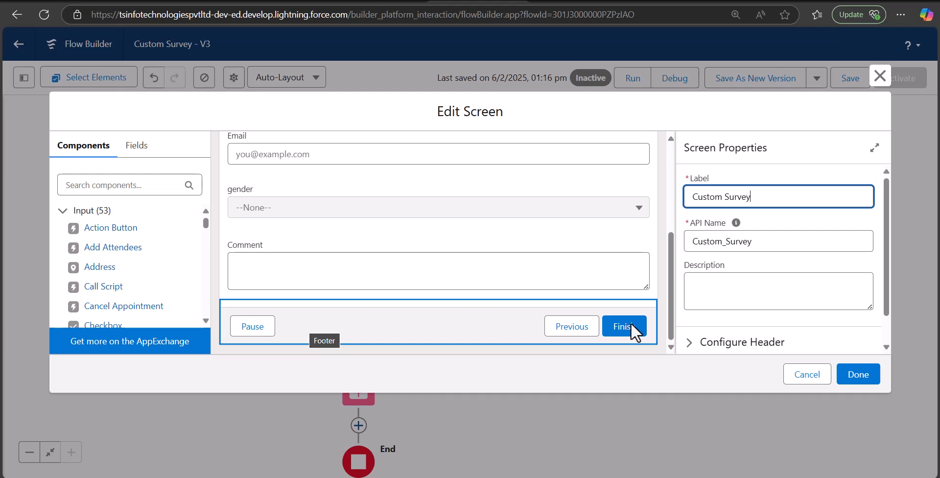
Hide the Pause button in the Custom Survey screen's footer.
left_click(421, 313)
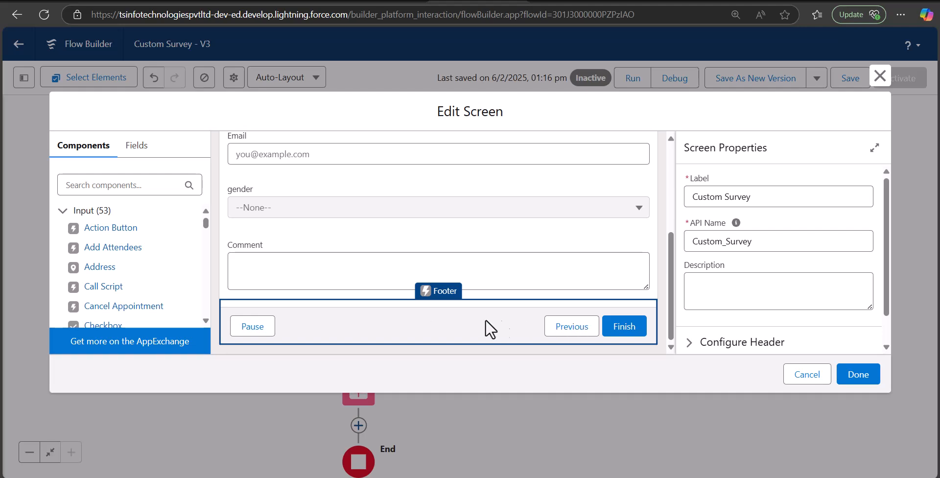
scroll(728, 243, "down", 2)
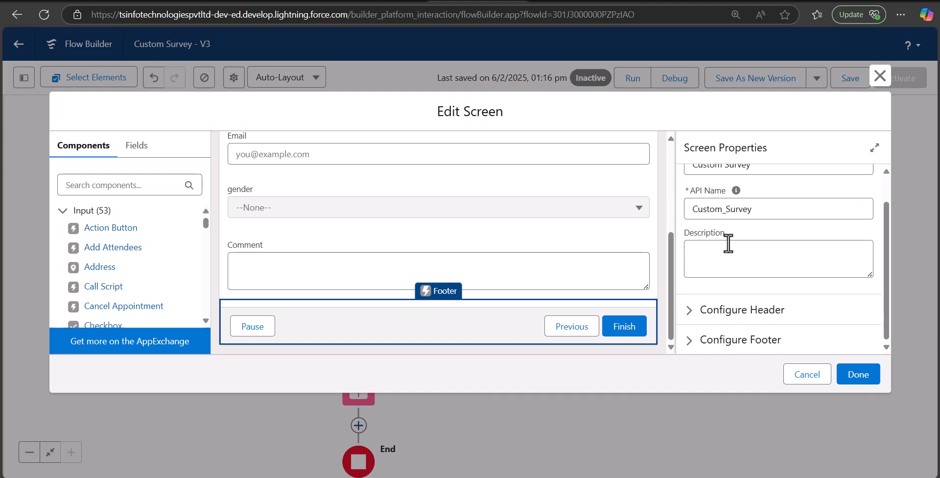
left_click(694, 340)
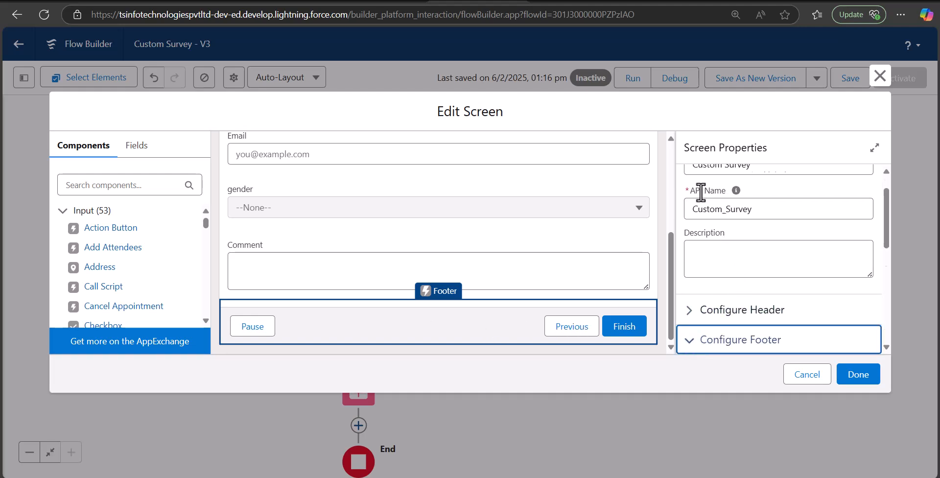
scroll(709, 200, "down", 4)
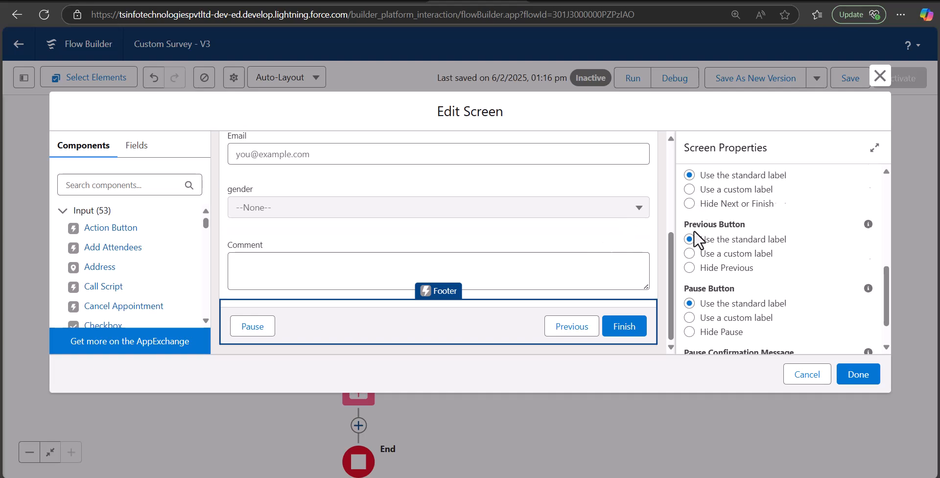
scroll(697, 235, "down", 1)
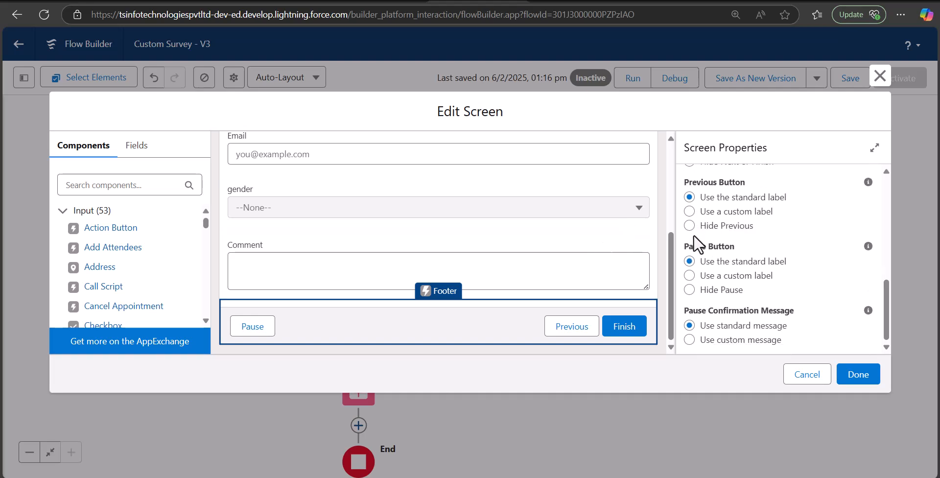
left_click(690, 289)
scroll(743, 294, "up", 1)
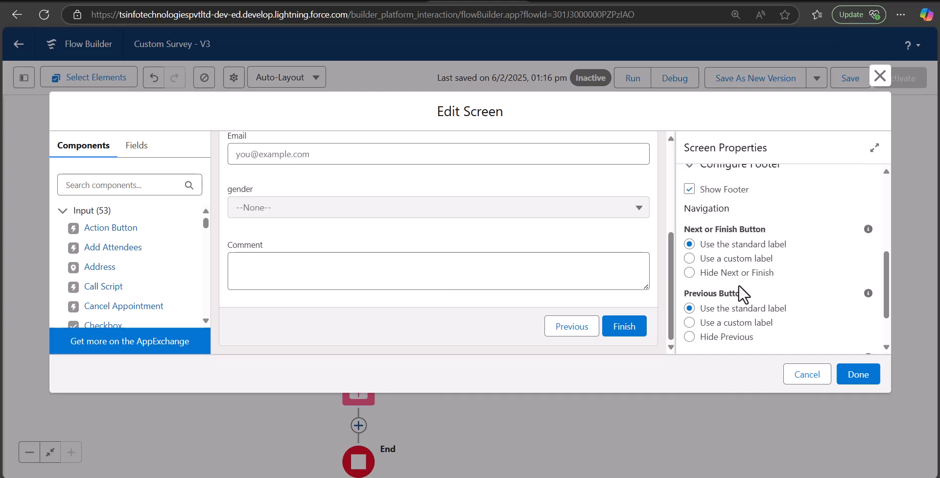
scroll(704, 251, "down", 1)
scroll(705, 249, "up", 2)
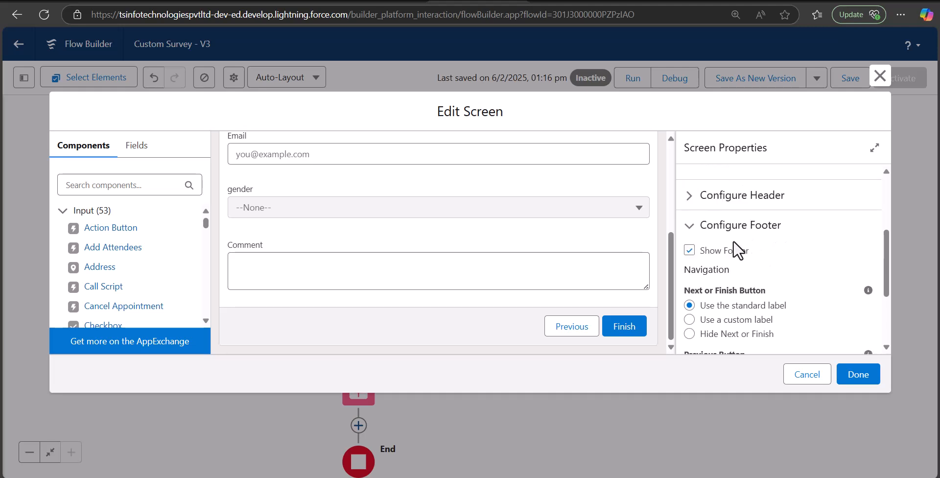
scroll(732, 240, "down", 3)
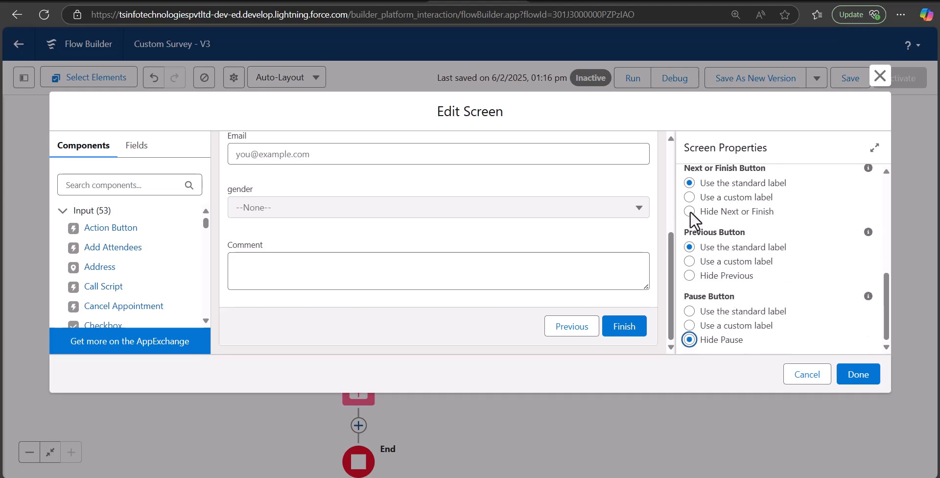
Give the Finish button the custom label 'Next' and apply the screen changes.
left_click(689, 197)
scroll(744, 267, "down", 1)
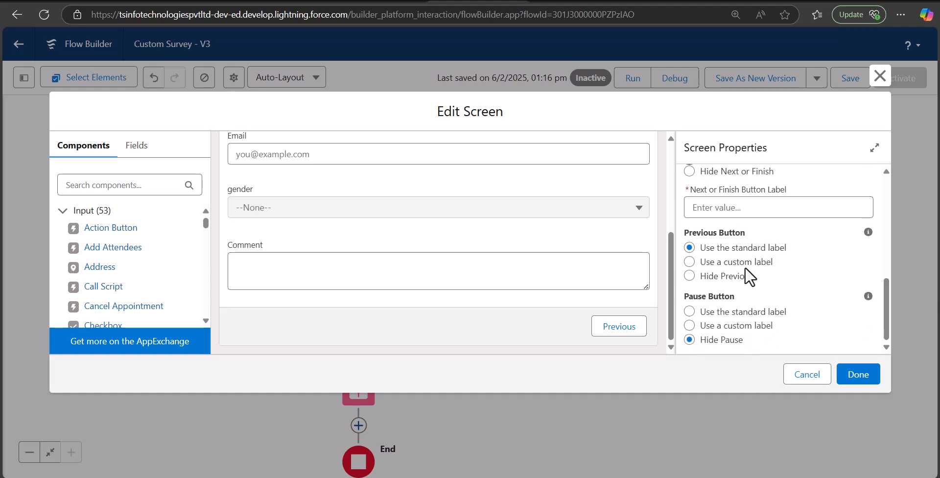
left_click(732, 212)
type("Ne")
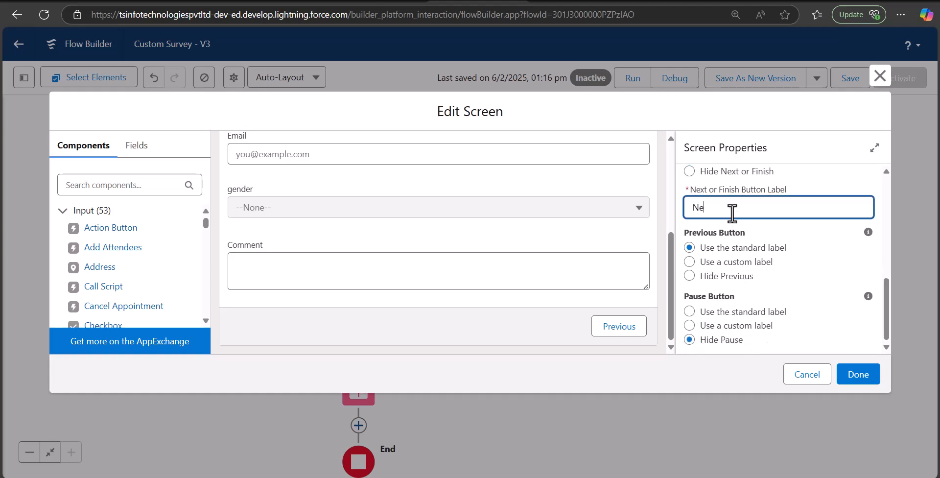
type("xt")
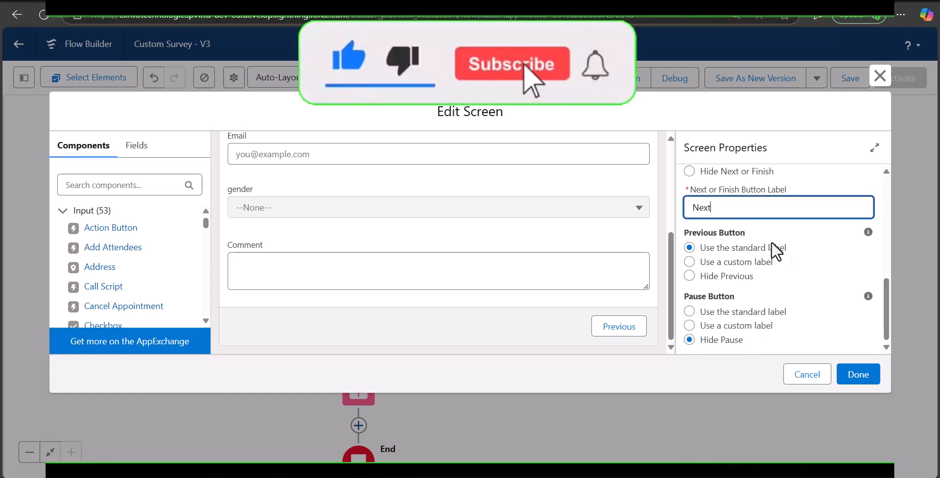
left_click(856, 374)
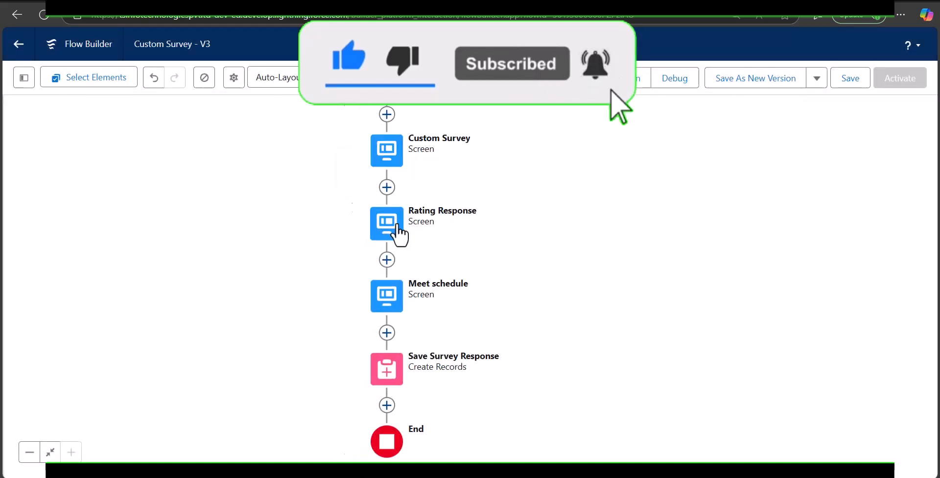
Give the Rating Response screen's finish button the custom label 'Next'.
left_click(398, 231)
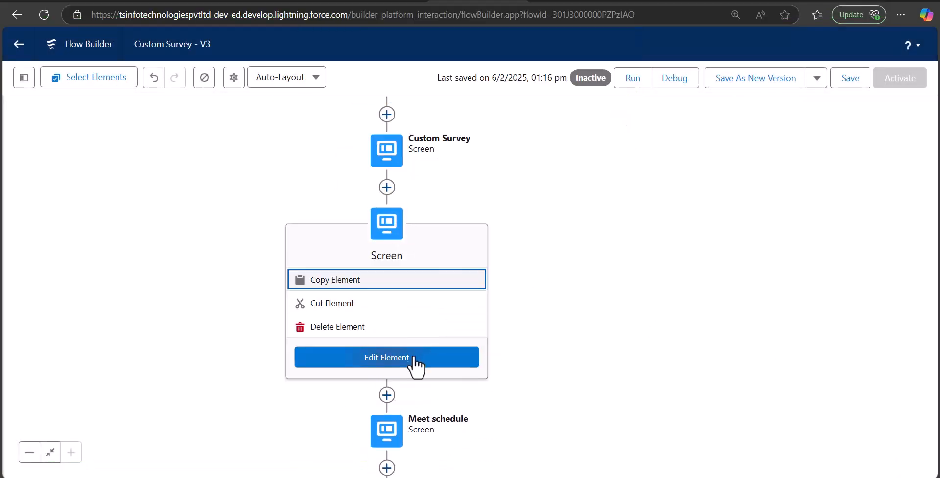
left_click(418, 363)
scroll(519, 289, "down", 1)
left_click(455, 322)
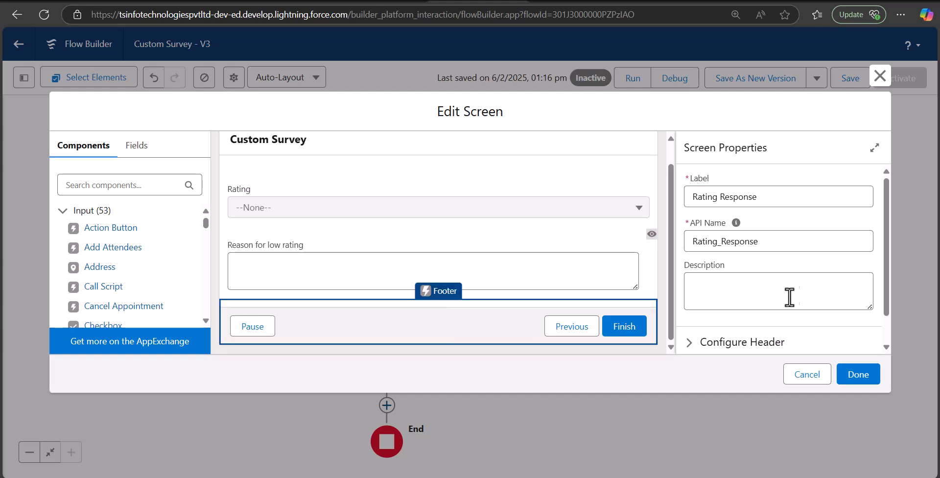
scroll(797, 289, "down", 1)
left_click(698, 342)
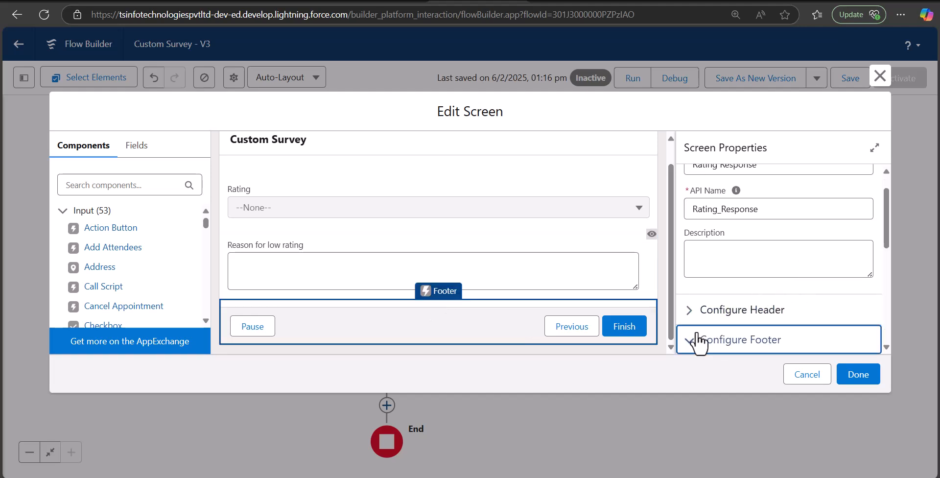
scroll(705, 268, "down", 3)
scroll(703, 265, "up", 1)
left_click(704, 252)
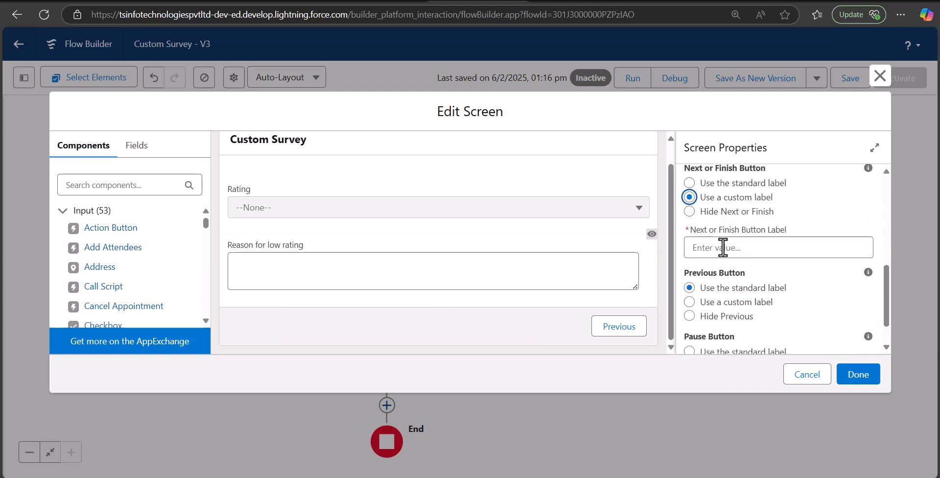
left_click(724, 248)
type("Next")
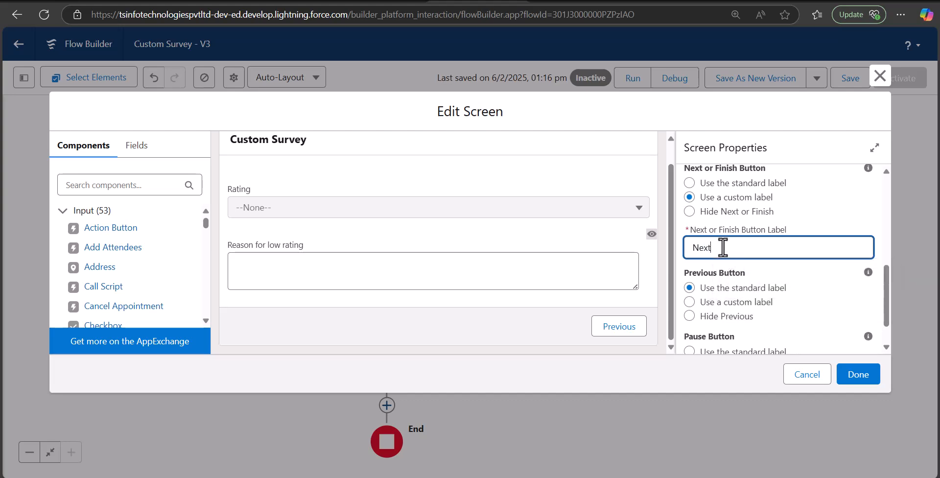
left_click(858, 375)
Hide the Pause button in the Meet schedule screen's footer.
left_click_drag(621, 314, 633, 266)
left_click(414, 254)
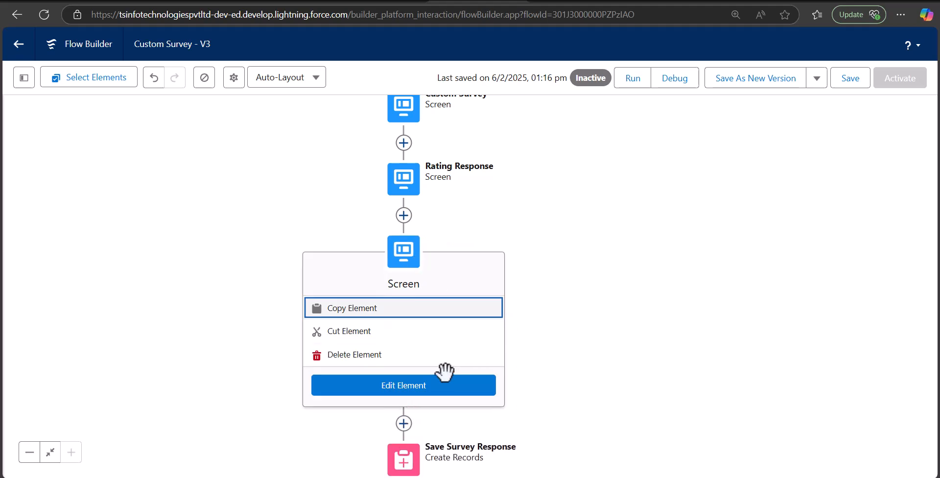
left_click(440, 386)
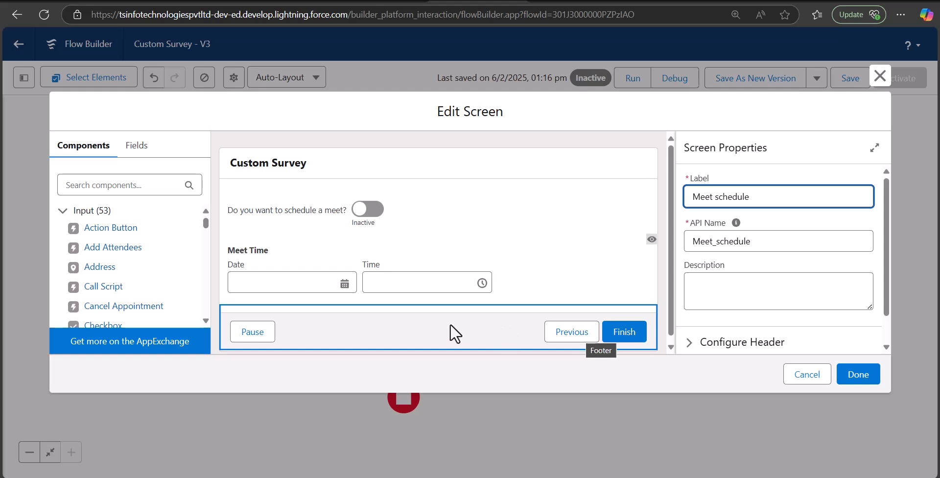
left_click(433, 321)
scroll(816, 262, "down", 1)
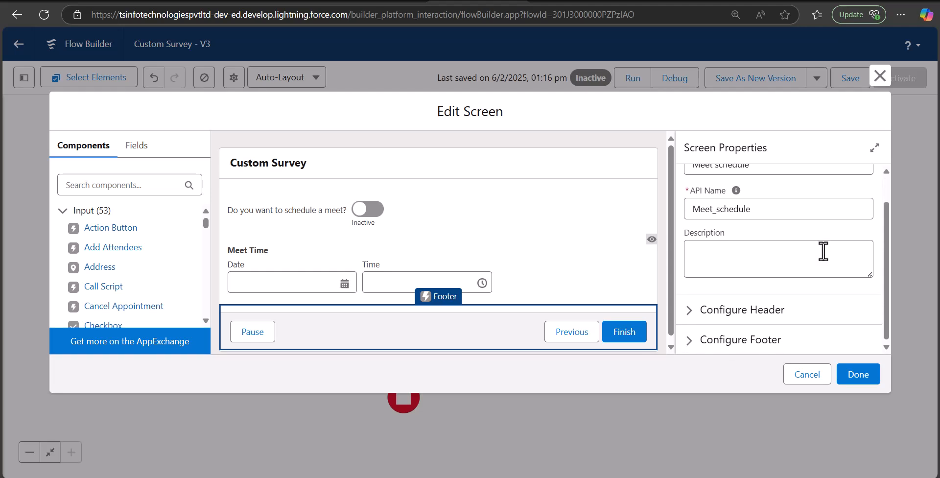
left_click(701, 343)
scroll(726, 299, "down", 5)
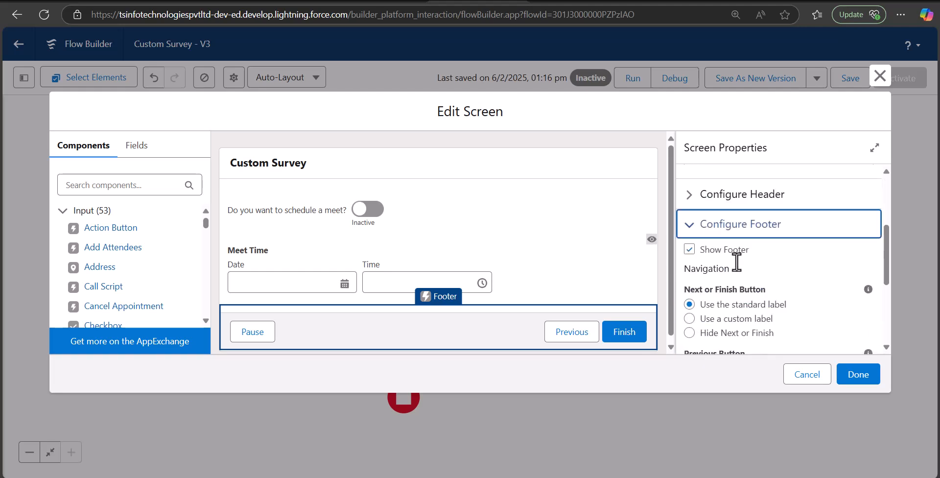
scroll(726, 290, "down", 1)
left_click(690, 289)
Label the Meet schedule finish button 'Submit' and apply the changes.
scroll(695, 264, "up", 3)
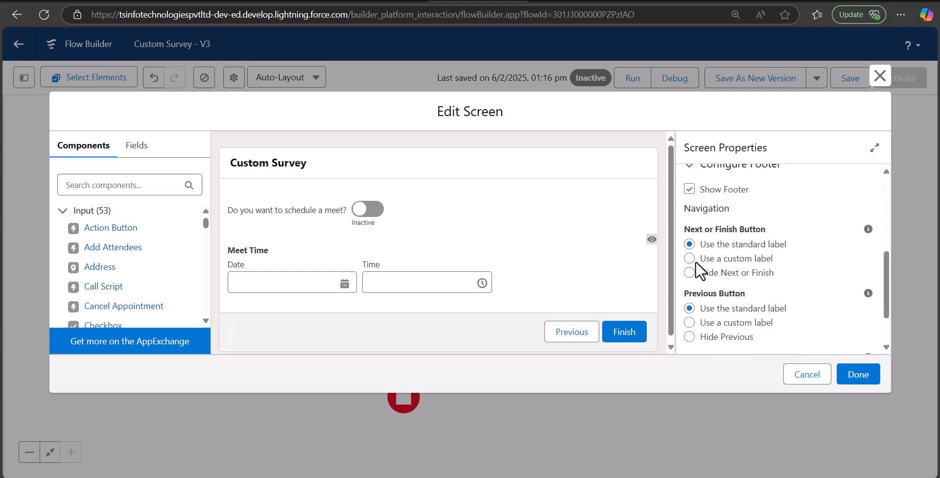
left_click(689, 258)
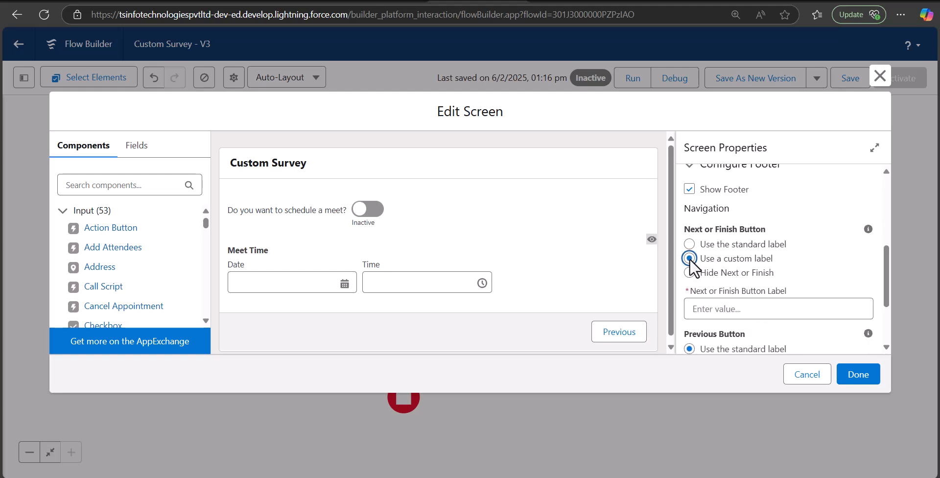
left_click(714, 312)
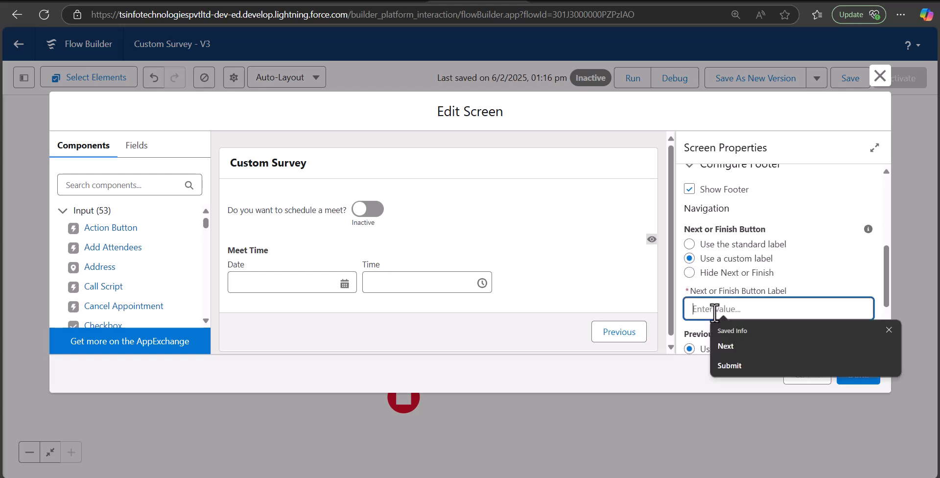
type("Submit")
left_click(860, 379)
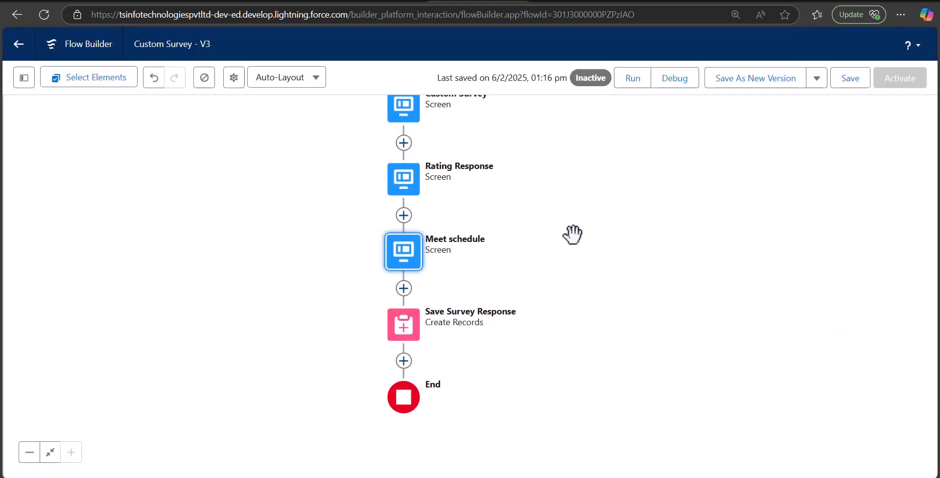
left_click_drag(422, 293, 479, 248)
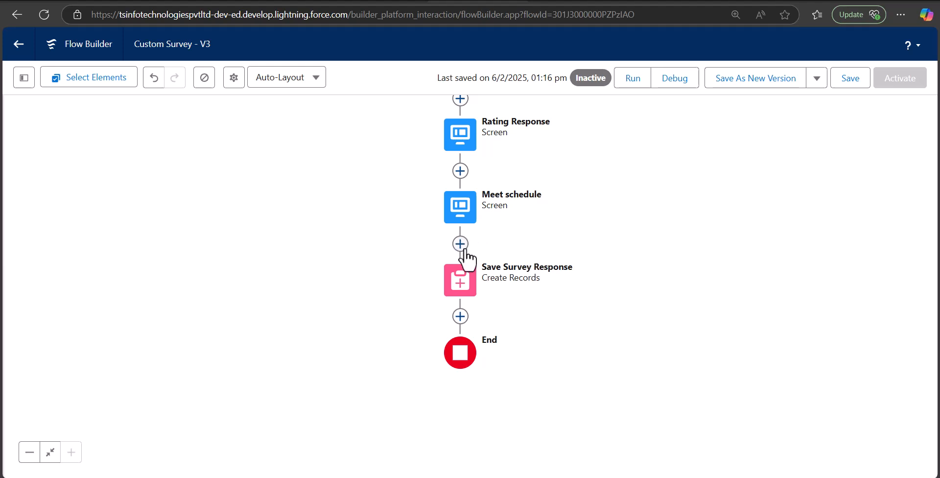
Add a screen after Meet schedule with Display Text 'Thank You for submitting the survey.'.
left_click(460, 243)
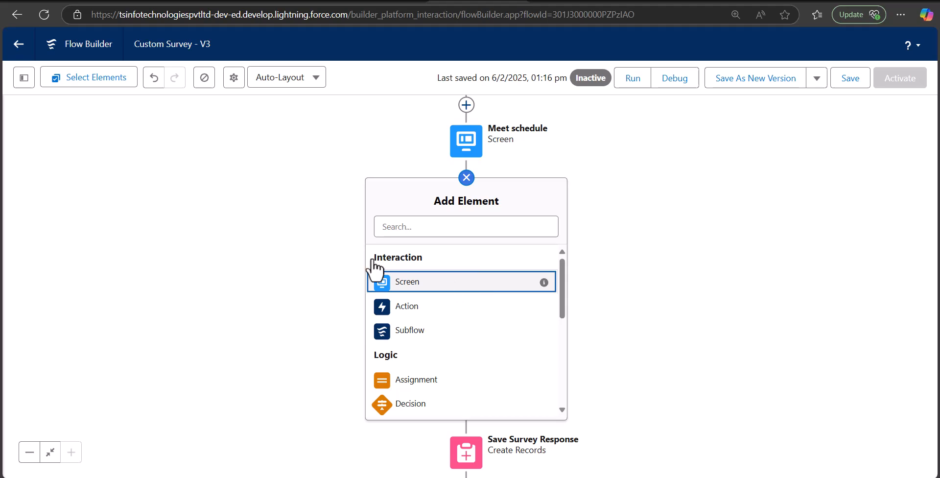
left_click(410, 278)
left_click_drag(94, 239, 284, 217)
left_click(760, 197)
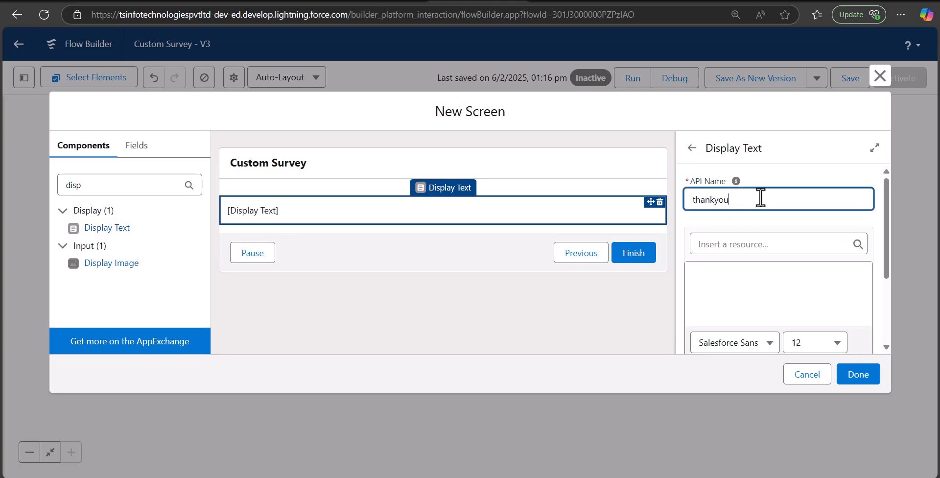
scroll(760, 197, "down", 2)
left_click(742, 220)
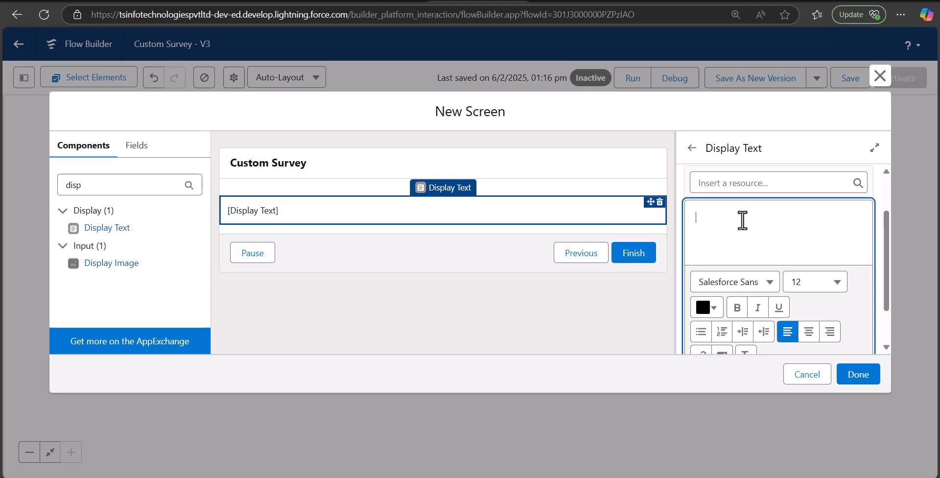
type("Thank You for submitting the survey.")
left_click(858, 374)
Label the new screen 'Thank you screen', fill in its API name, and save it.
left_click(484, 171)
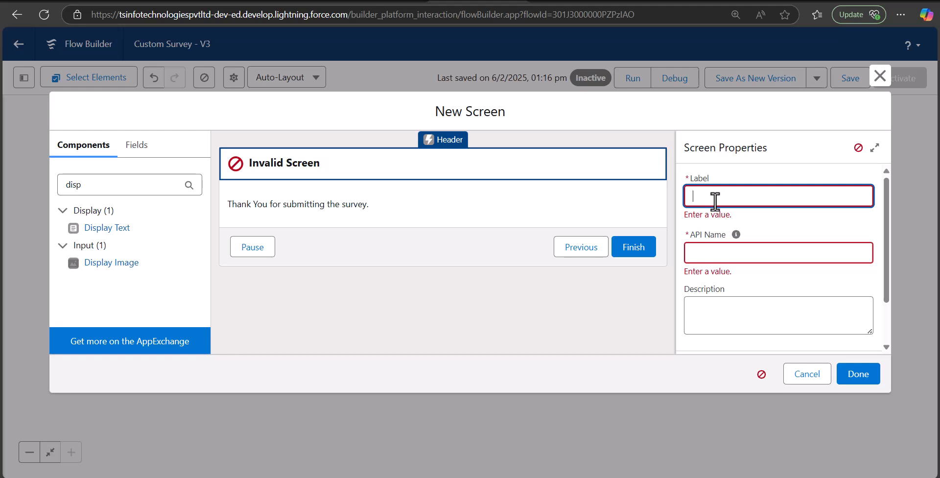
key("BackSpace")
type("hank you screen")
left_click(713, 254)
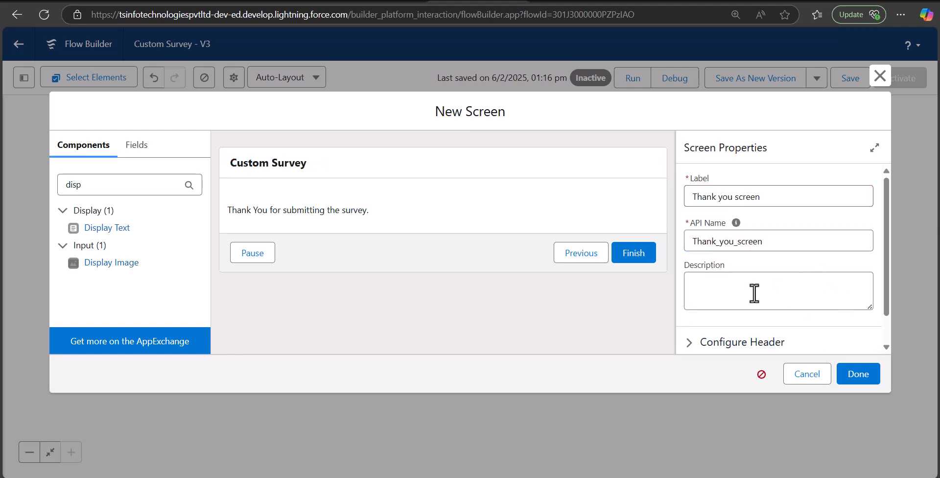
left_click(854, 376)
left_click_drag(607, 248, 602, 303)
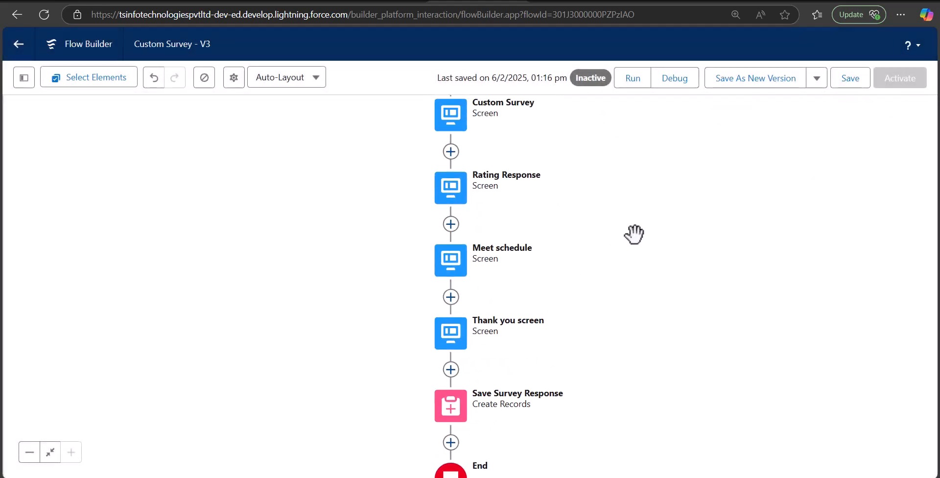
Make the Comment field on the Custom Survey screen required.
left_click_drag(630, 236, 610, 291)
left_click(432, 181)
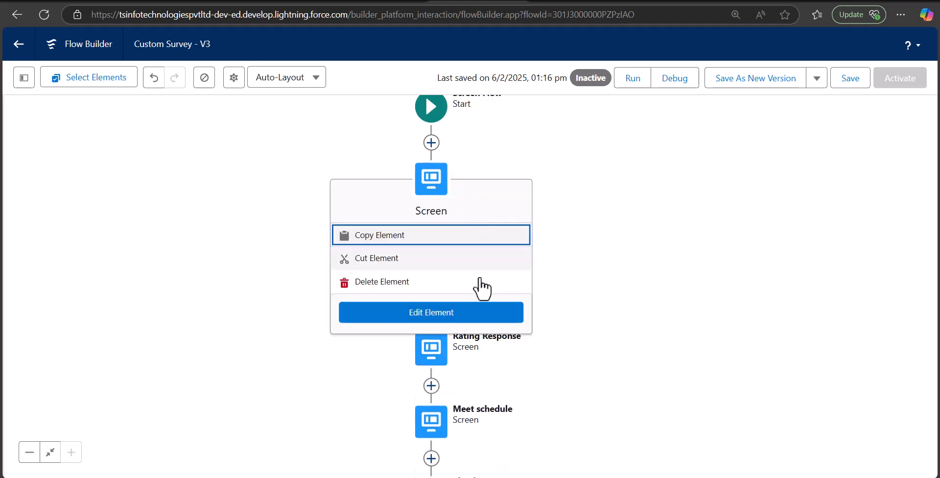
left_click(455, 317)
scroll(377, 279, "down", 3)
left_click(350, 251)
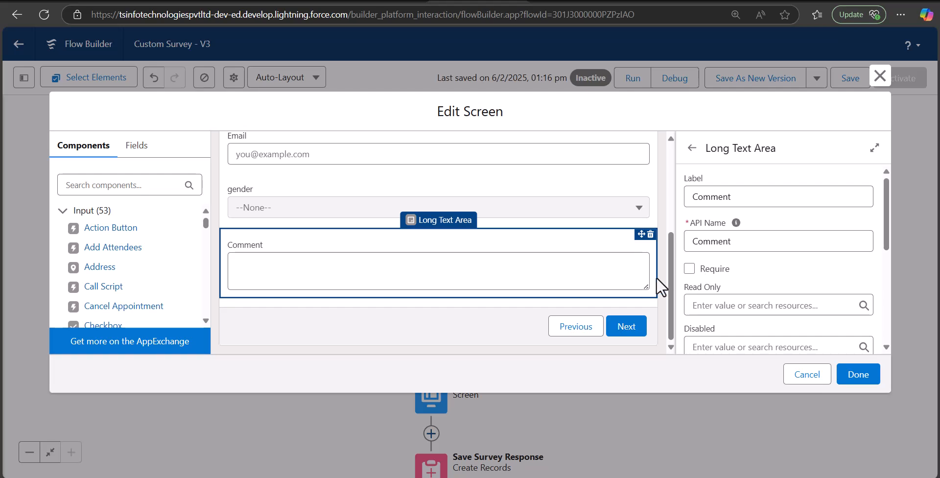
left_click(689, 267)
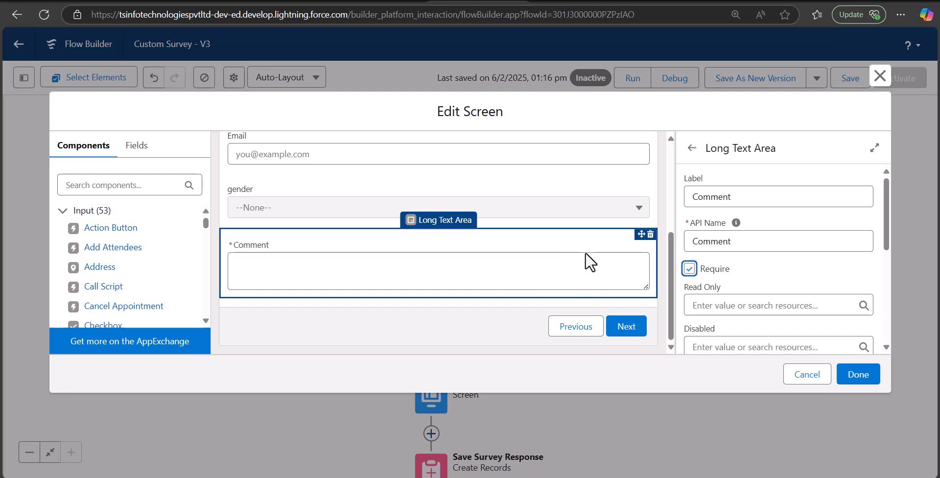
left_click(858, 376)
Make Rating and Reason for low rating required on the Rating Response screen.
left_click_drag(598, 325, 502, 262)
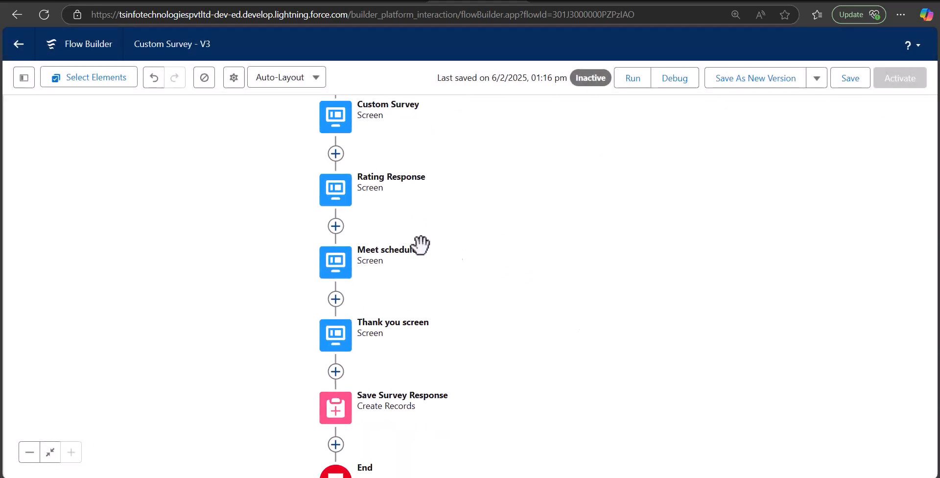
left_click(335, 203)
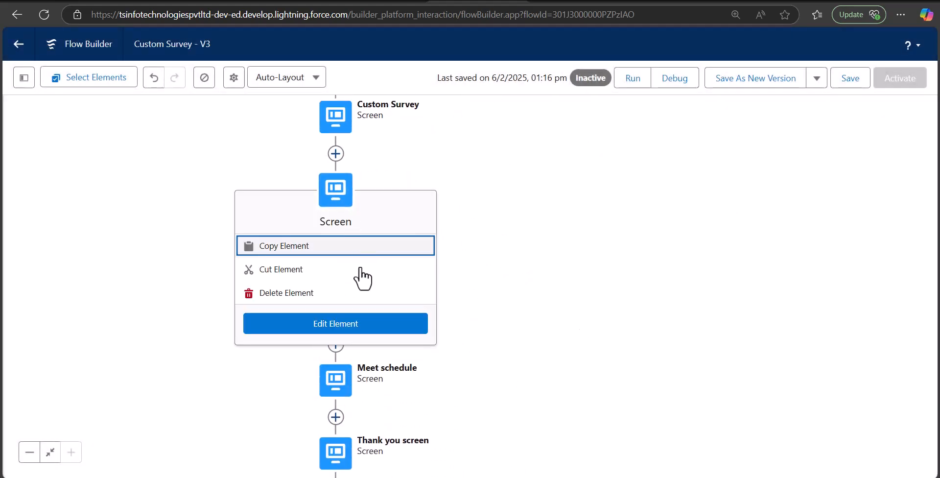
left_click(362, 324)
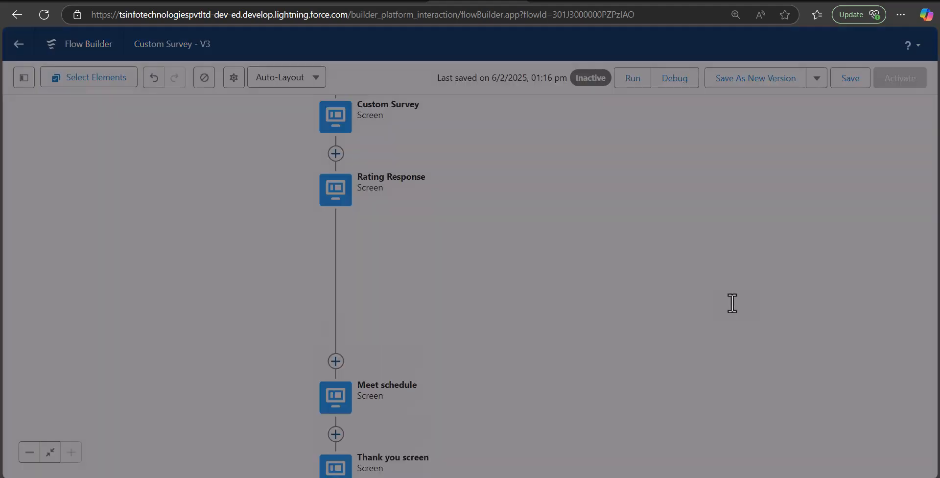
left_click(690, 268)
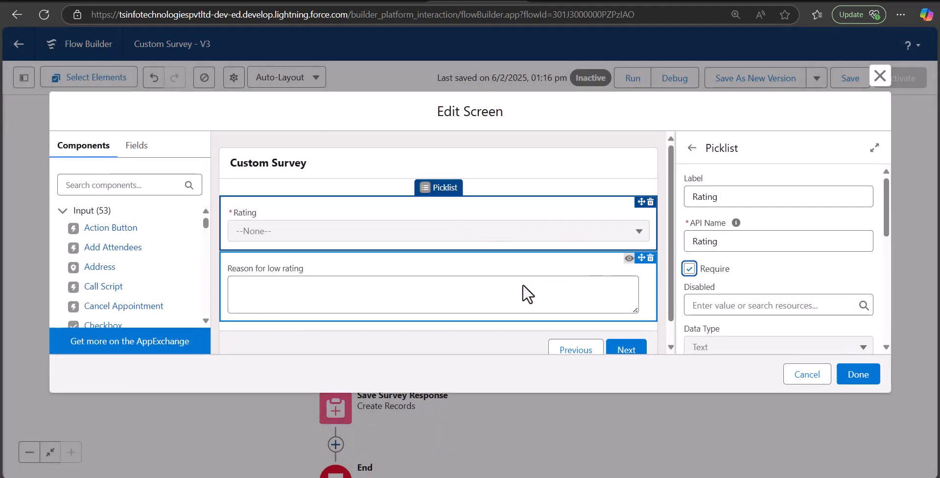
left_click(527, 294)
left_click(689, 268)
left_click(858, 374)
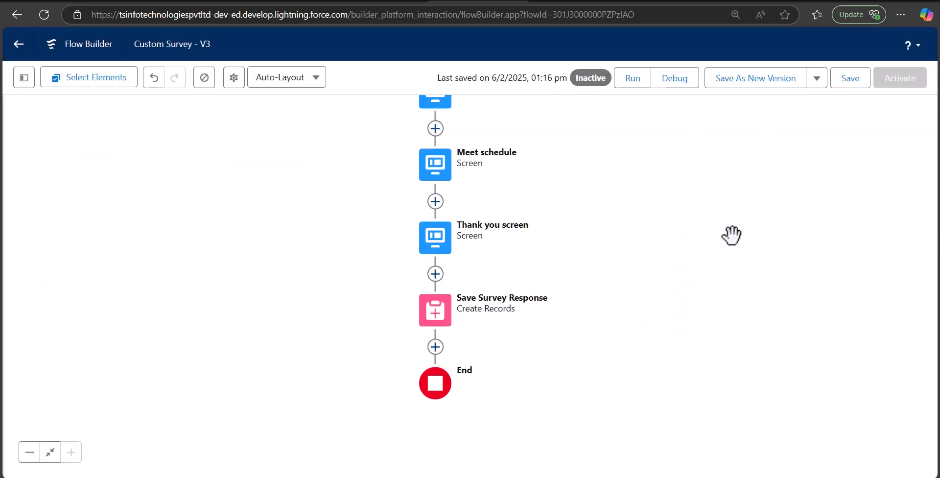
Save the flow as a new version, Custom Survey - V4, keeping the Custom Survey label.
left_click(847, 84)
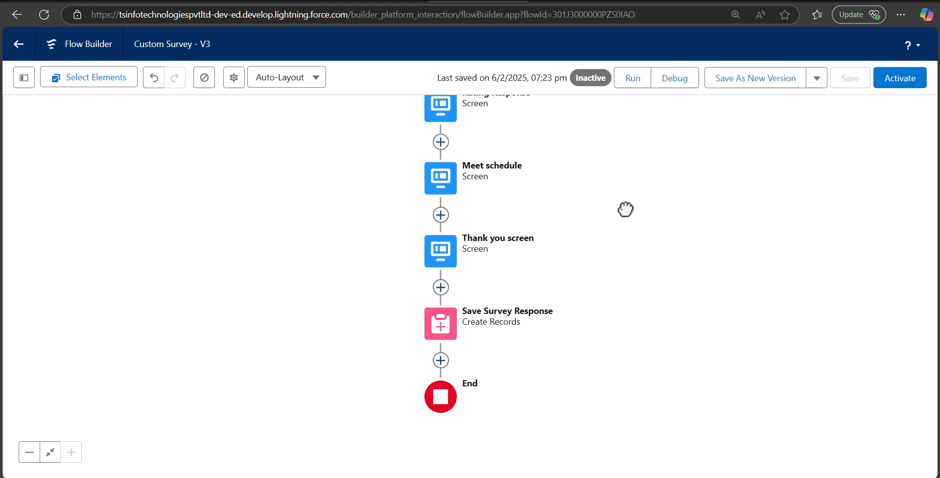
left_click(745, 87)
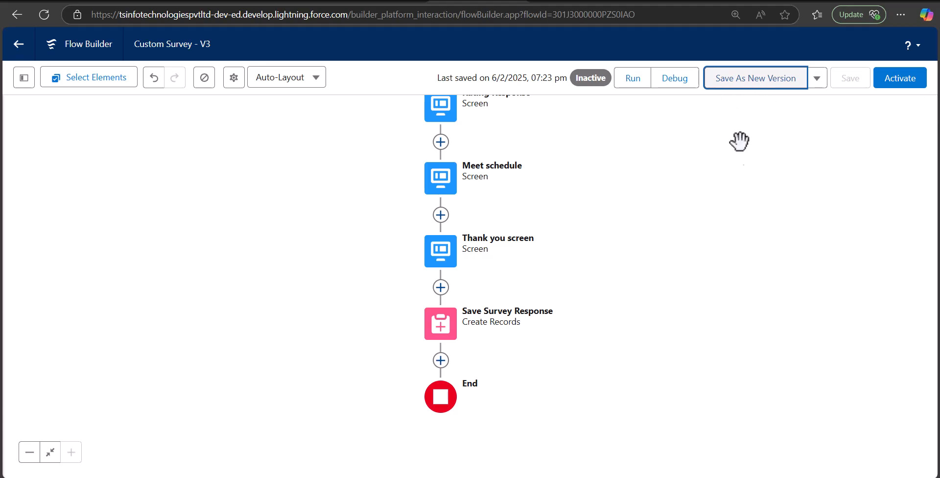
left_click(728, 88)
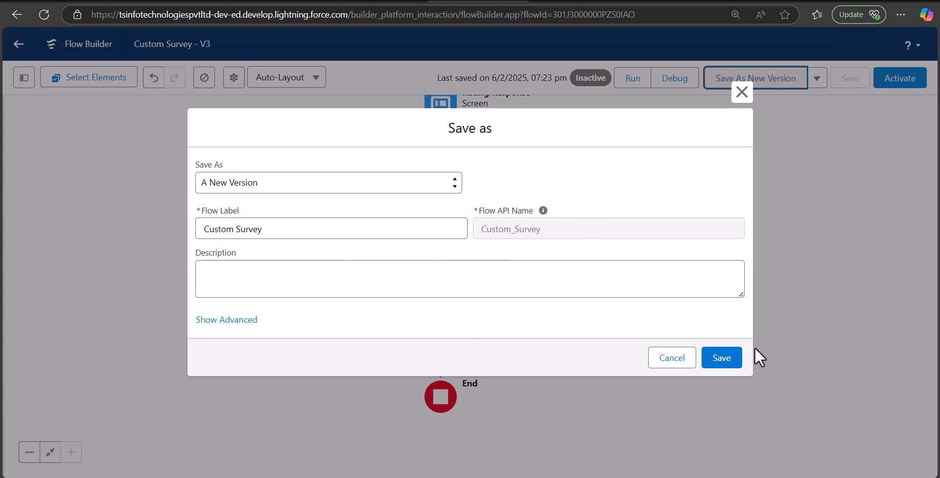
left_click(721, 358)
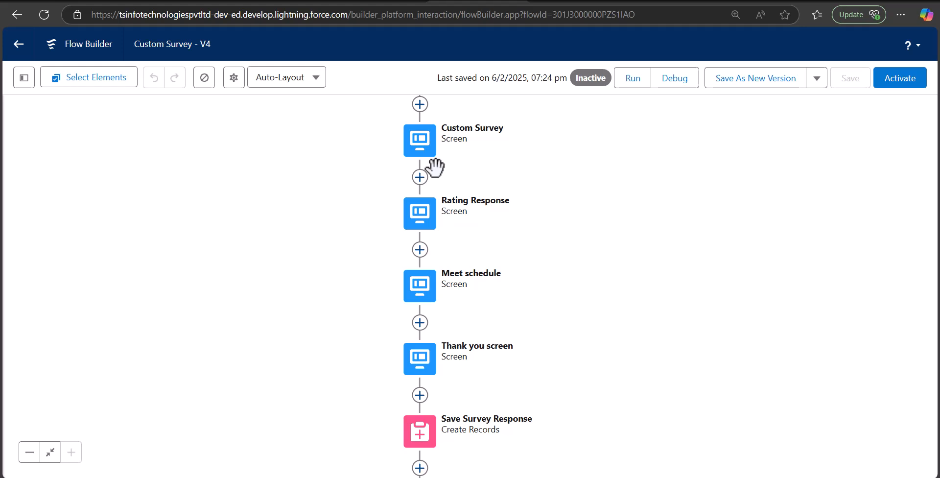
scroll(568, 300, "down", 2)
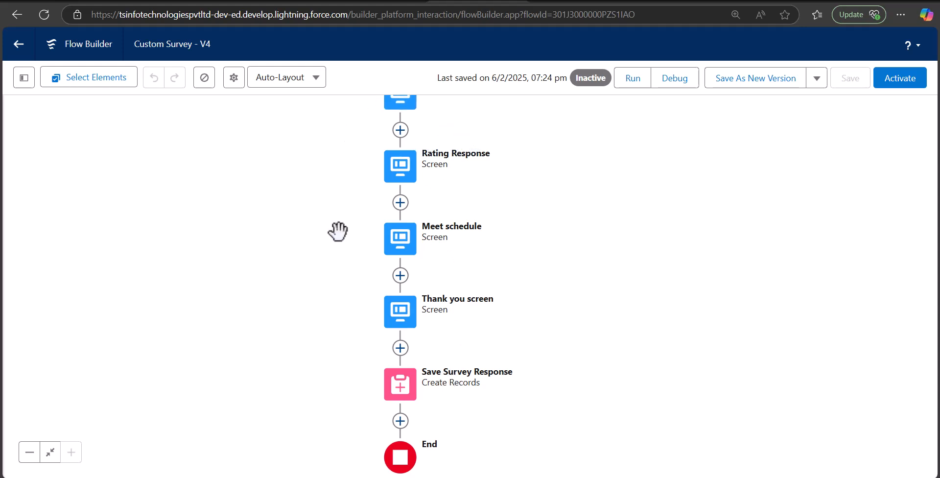
Start a debug run and submit the first page with a sample first name, last name and e-mail.
left_click(675, 82)
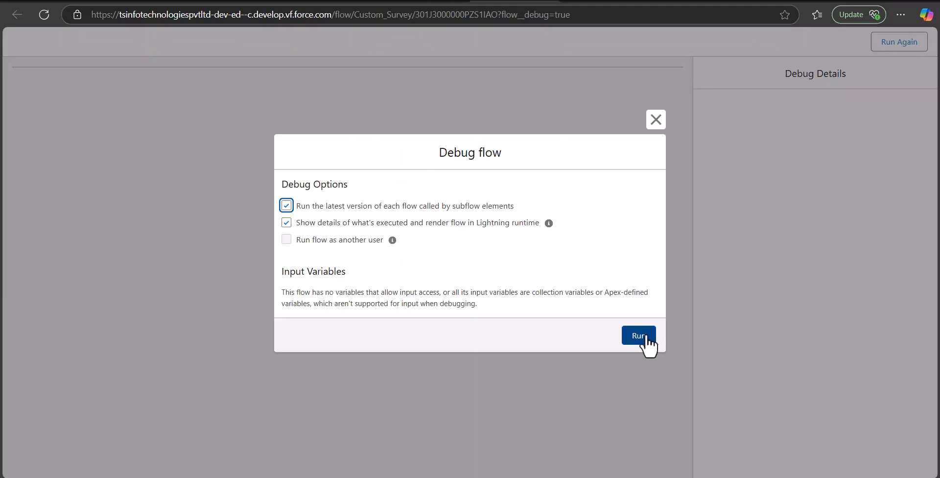
left_click(636, 338)
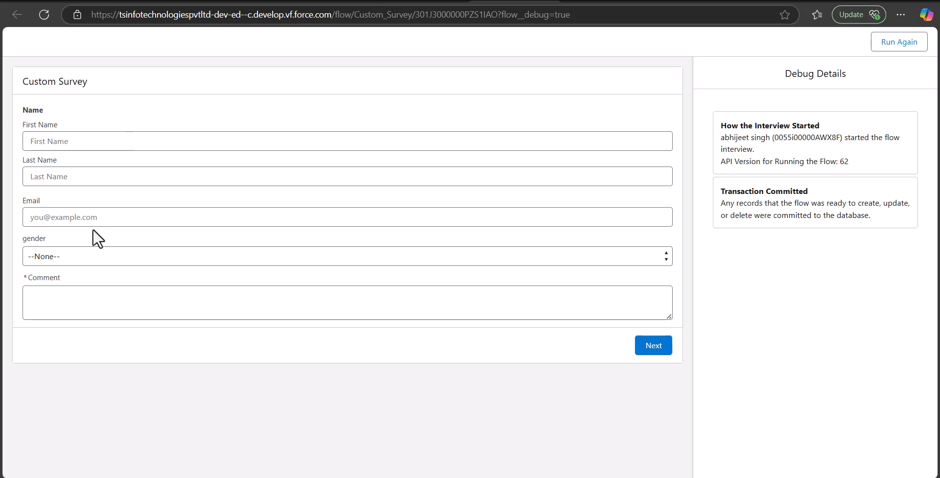
left_click(88, 144)
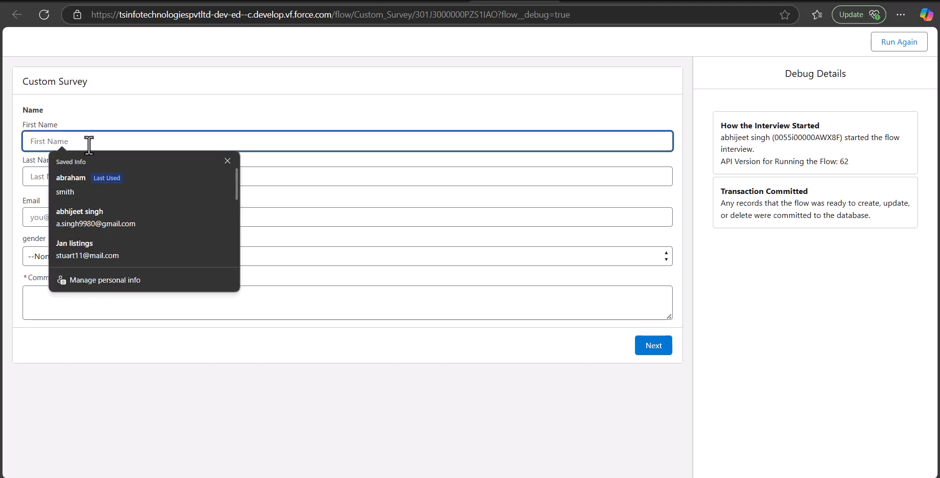
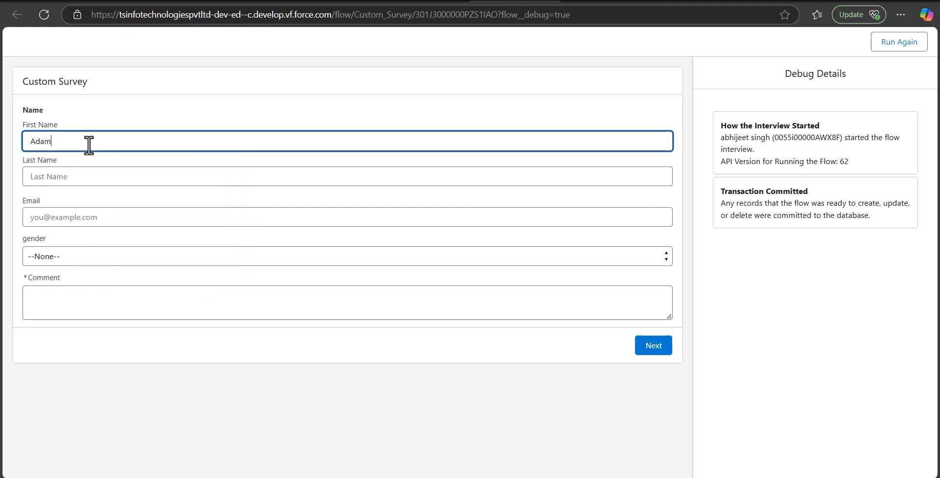
left_click(86, 177)
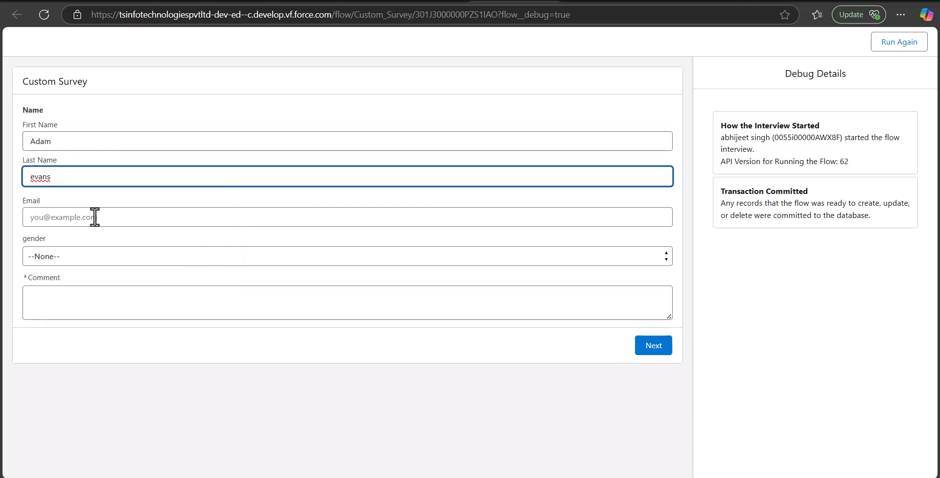
left_click(95, 217)
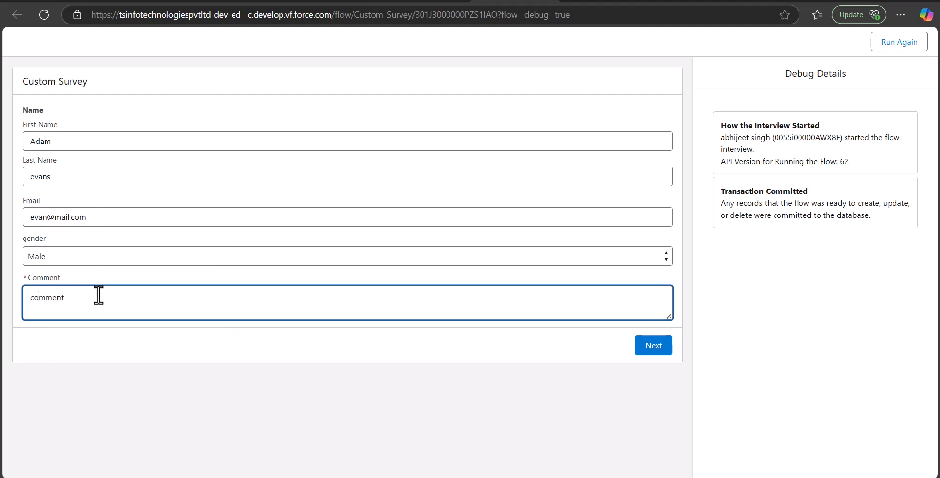
left_click(641, 346)
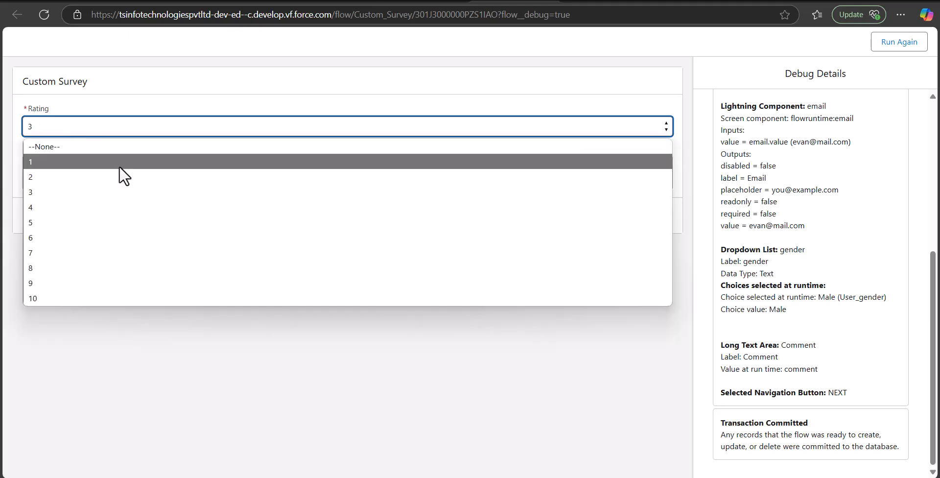
Choose a rating of 4 with the reason 'Low rating' and continue.
left_click(149, 121)
left_click(109, 207)
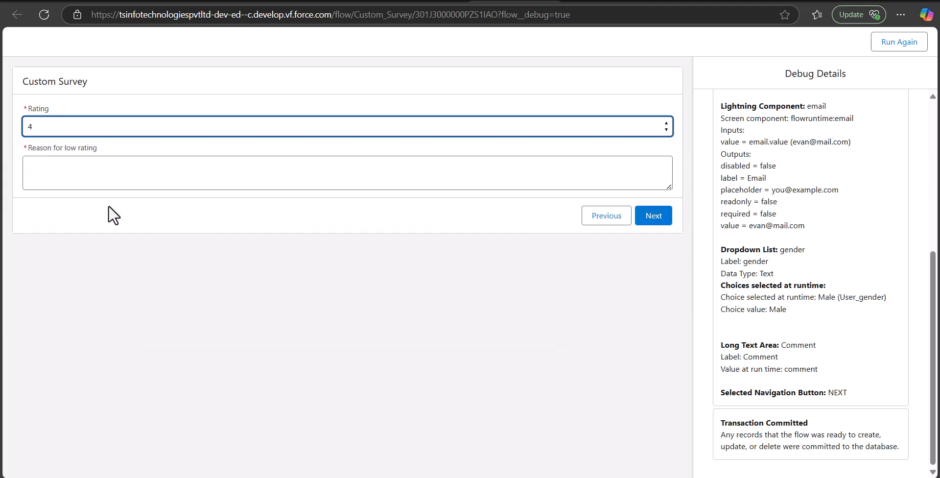
left_click(114, 169)
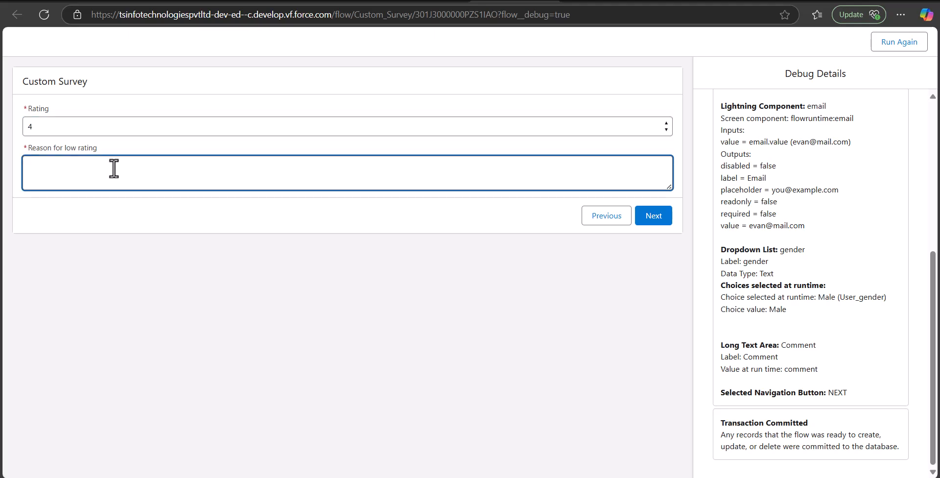
type("Low rating")
key("BackSpace")
key("BackSpace")
key("BackSpace")
type("ing")
left_click(648, 220)
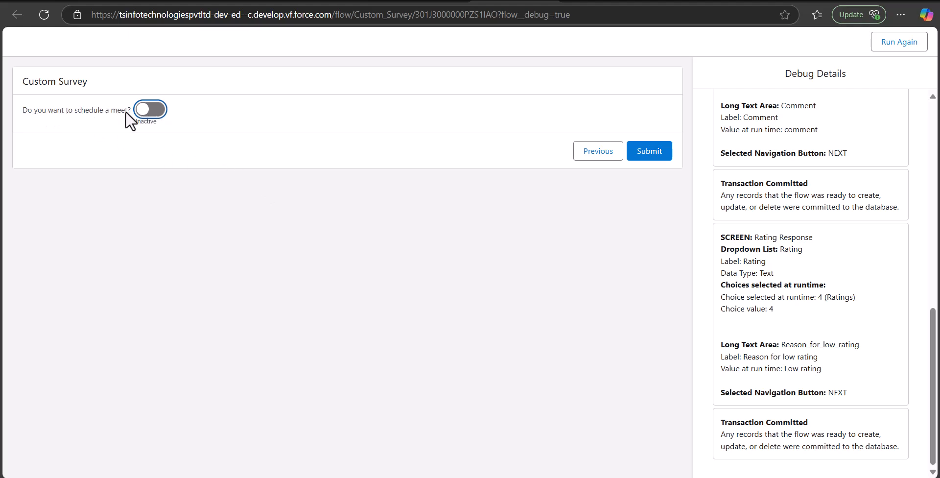
Switch on scheduling a meet and pick a February meet date.
left_click(144, 113)
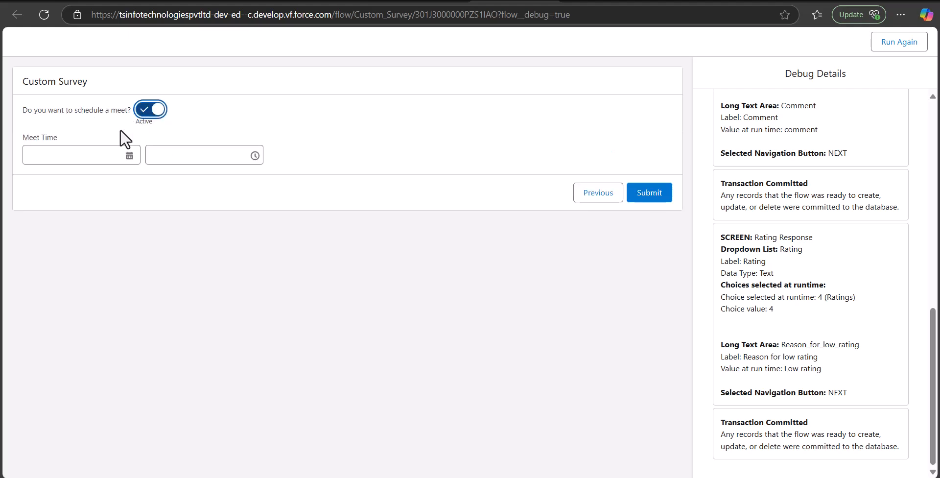
left_click(130, 156)
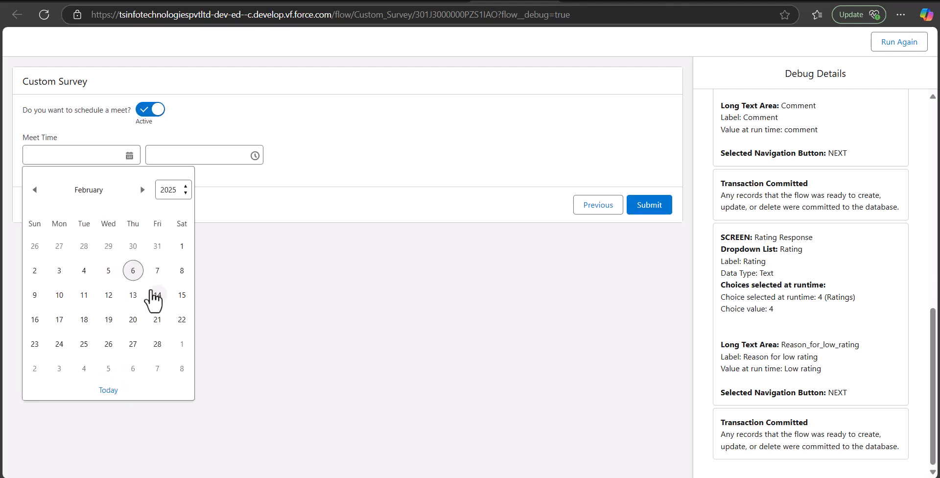
left_click(155, 295)
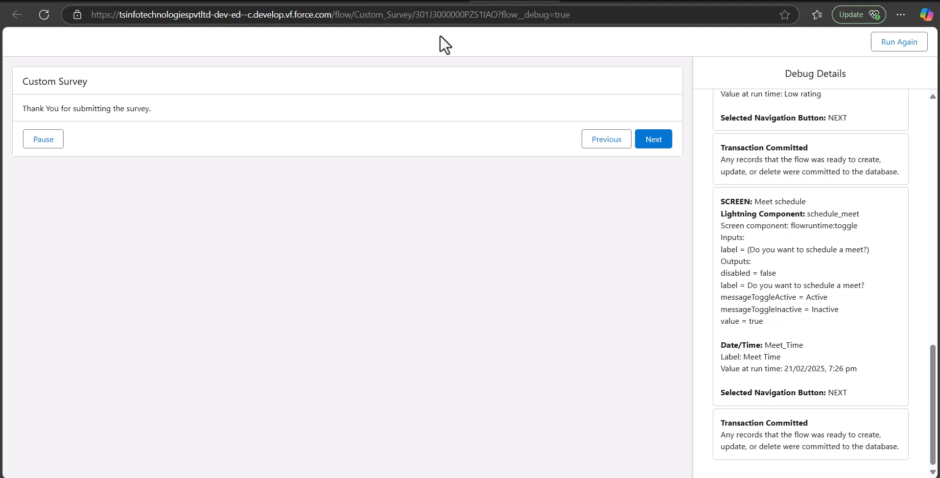
Finish the debug run past the thank-you page.
left_click(426, 2)
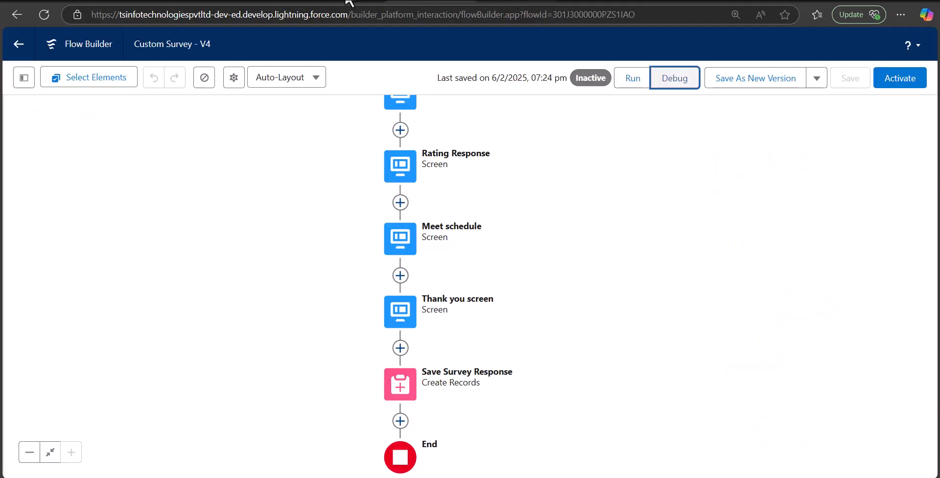
left_click(116, 4)
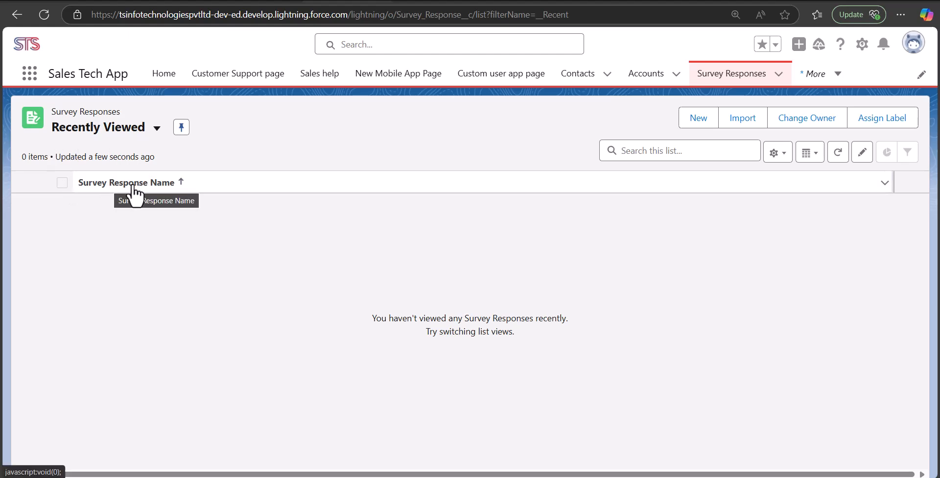
left_click(495, 1)
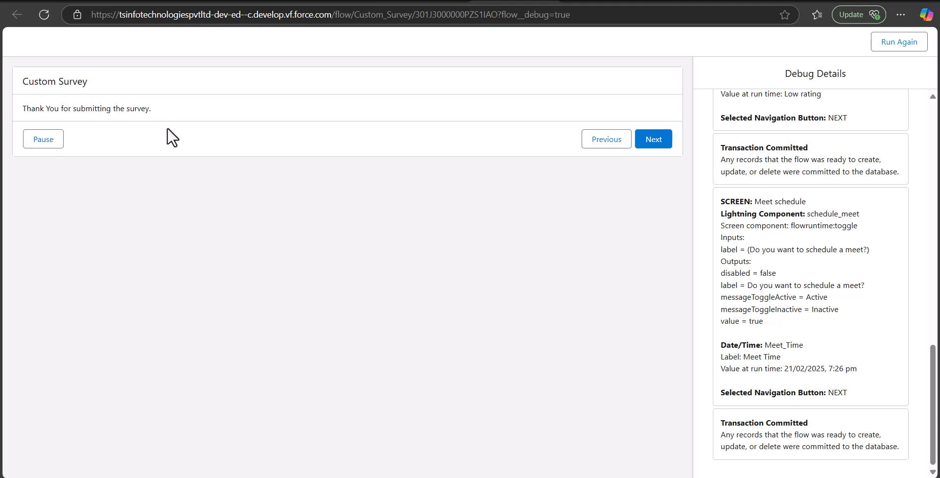
left_click(654, 145)
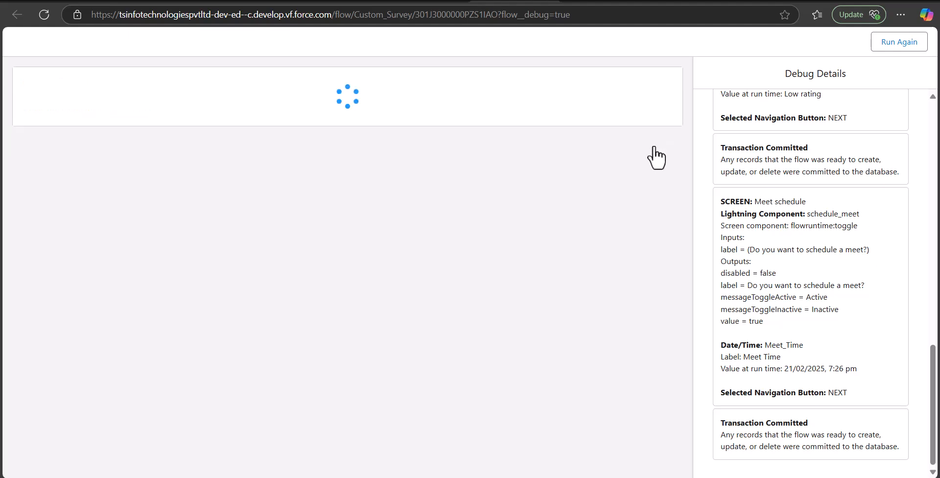
Reload Survey Responses, open the new record, then return to Custom Survey - V4.
left_click(336, 4)
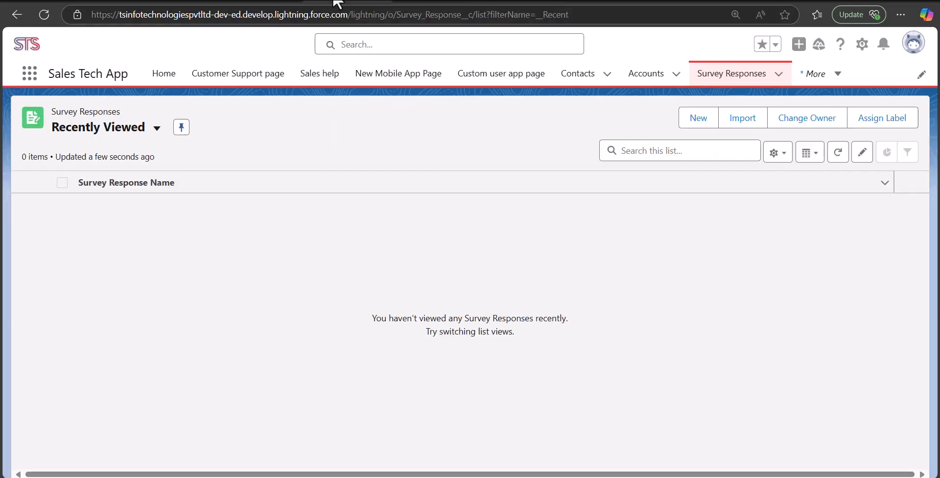
left_click(41, 17)
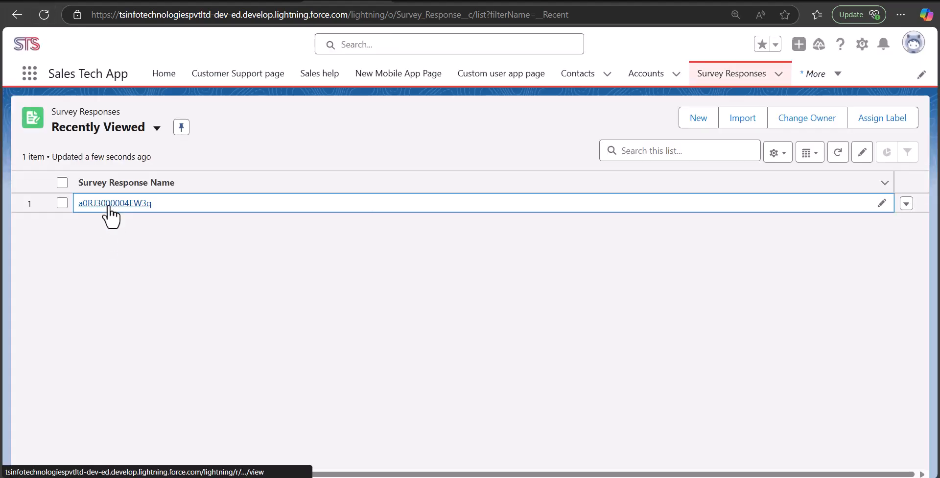
left_click(108, 204)
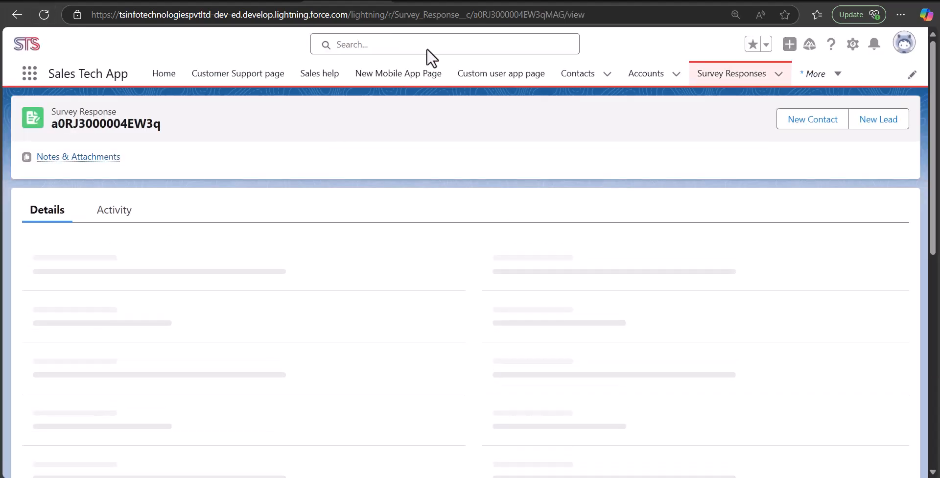
left_click(457, 3)
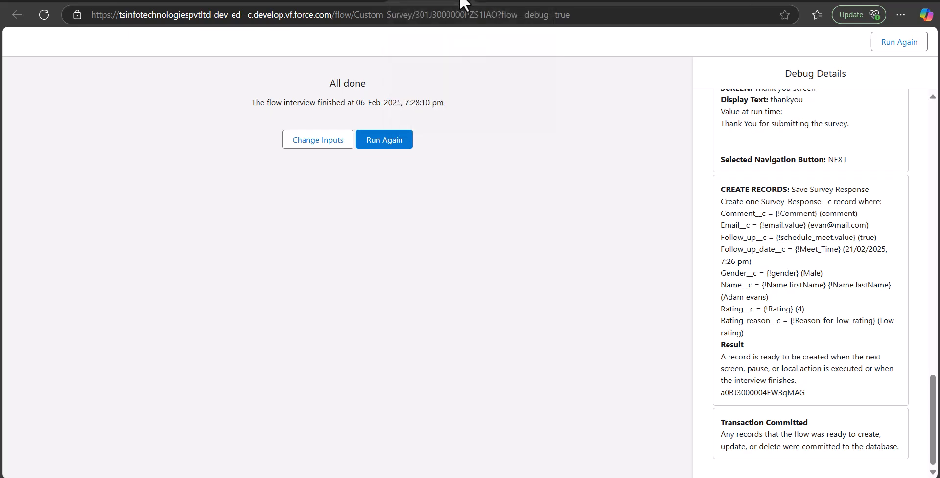
left_click(497, 2)
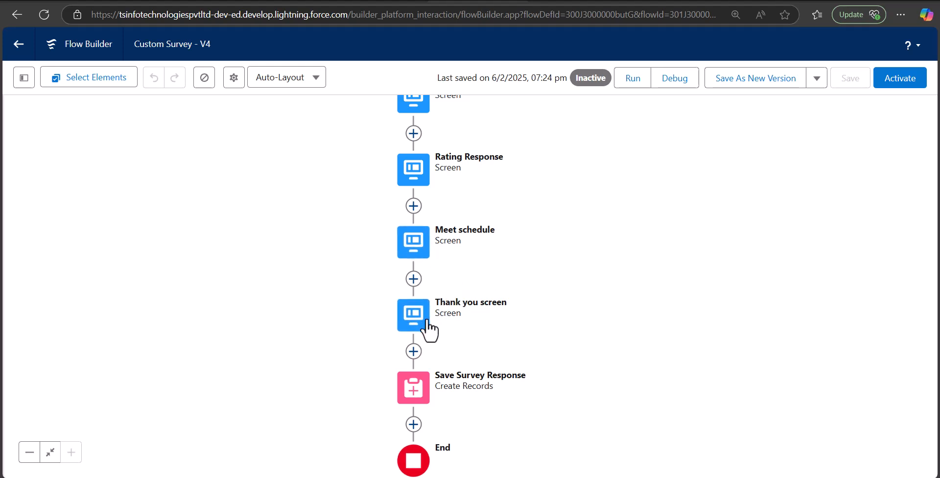
Cut the Thank you screen and paste it after Save Survey Response.
scroll(606, 290, "down", 2)
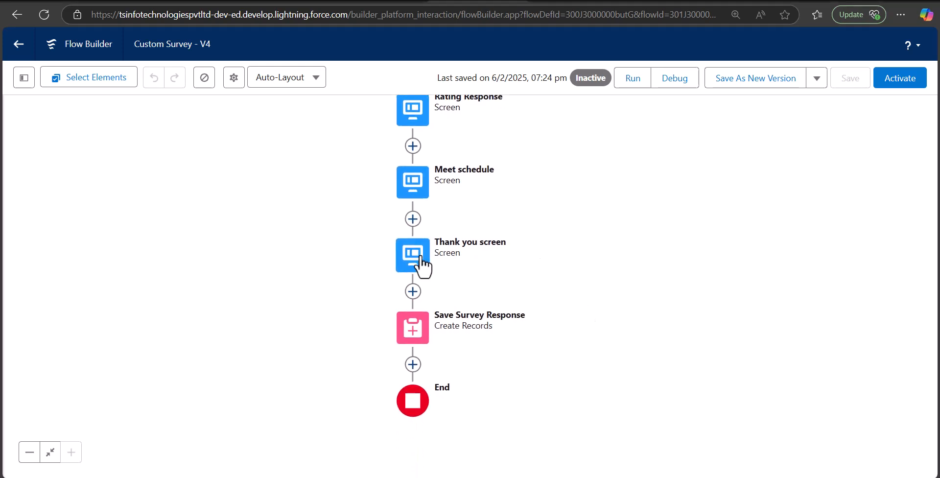
left_click(420, 265)
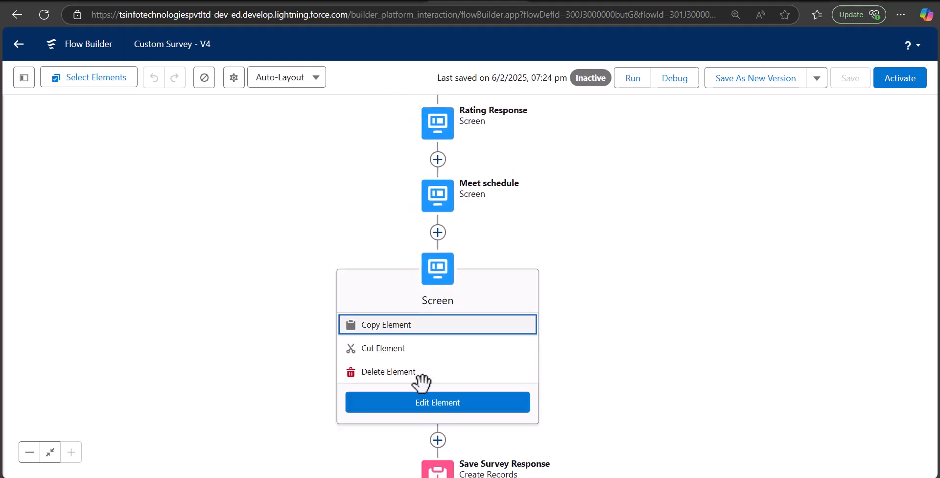
left_click(382, 349)
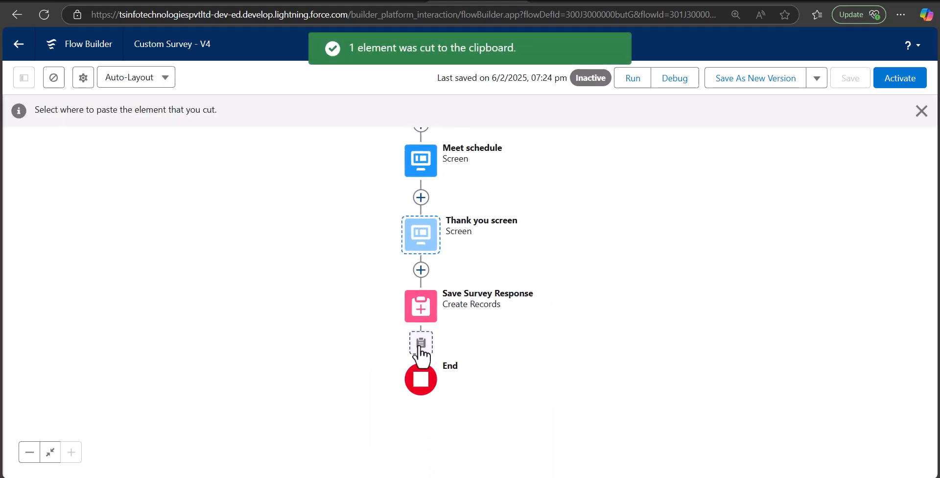
left_click(420, 342)
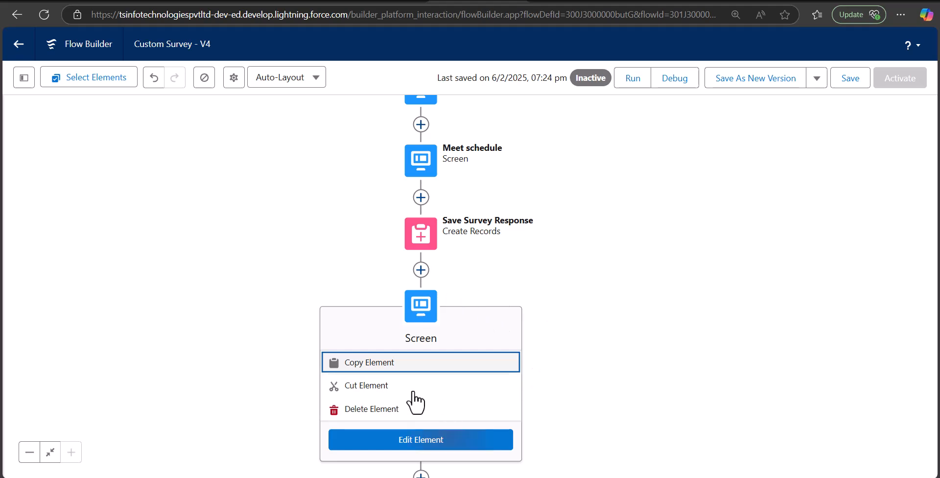
Hide the Pause, Previous and Finish buttons on the Thank you screen.
left_click(421, 439)
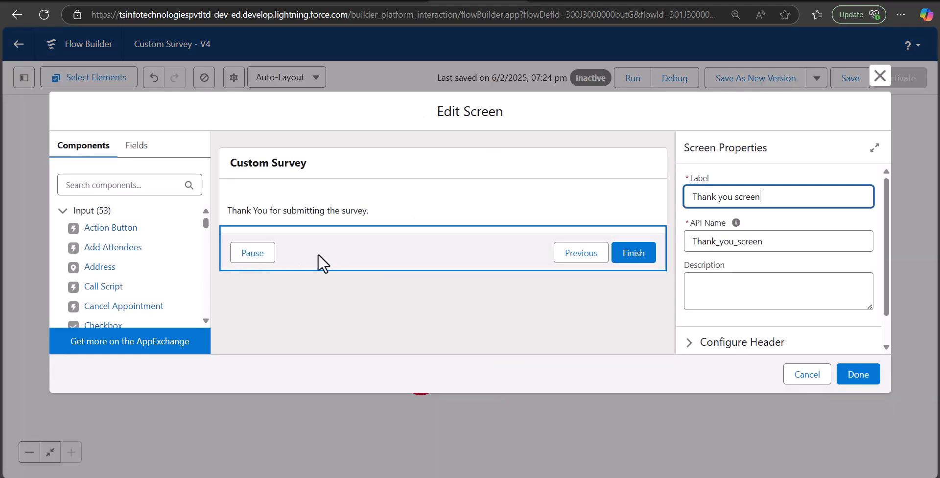
left_click(345, 253)
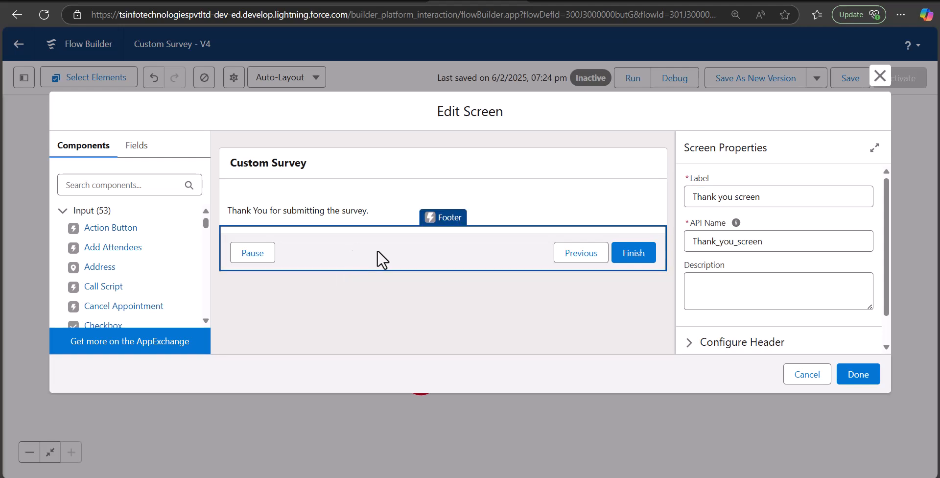
scroll(806, 295, "down", 1)
left_click(700, 341)
scroll(705, 323, "down", 4)
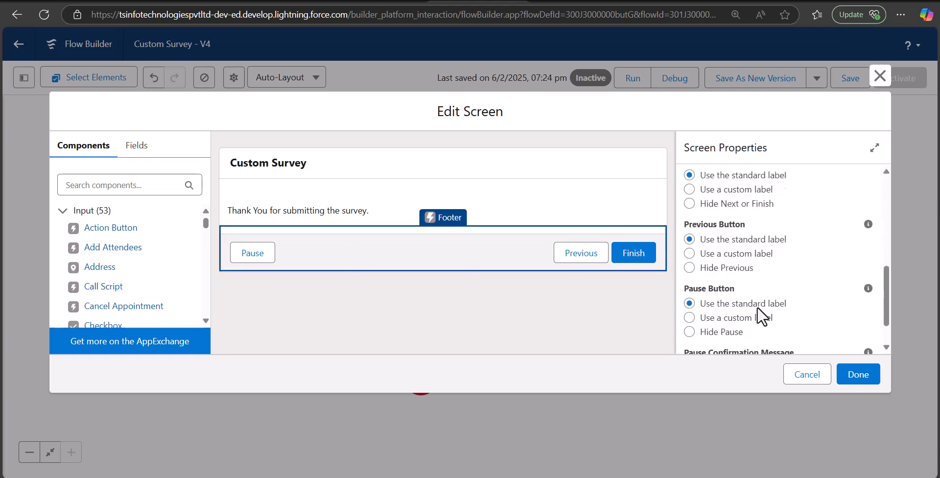
left_click(689, 331)
left_click(689, 274)
left_click(690, 211)
left_click(858, 375)
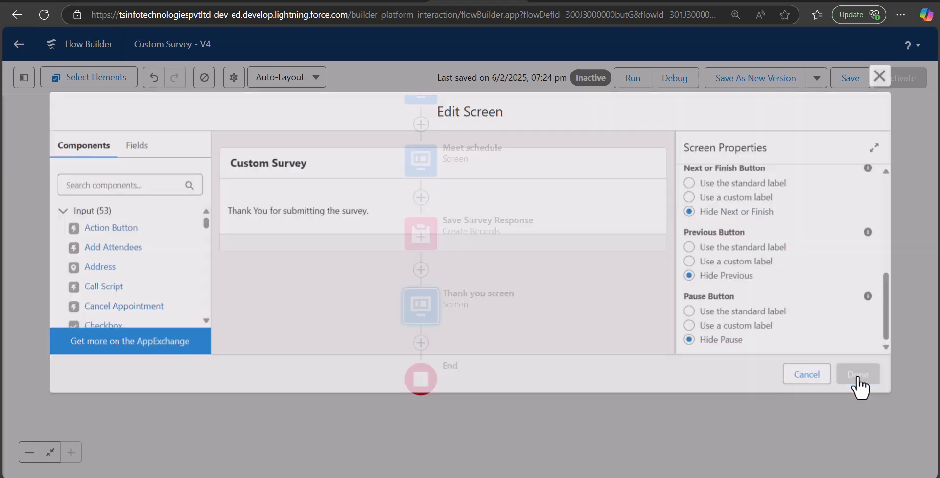
left_click_drag(603, 260, 602, 340)
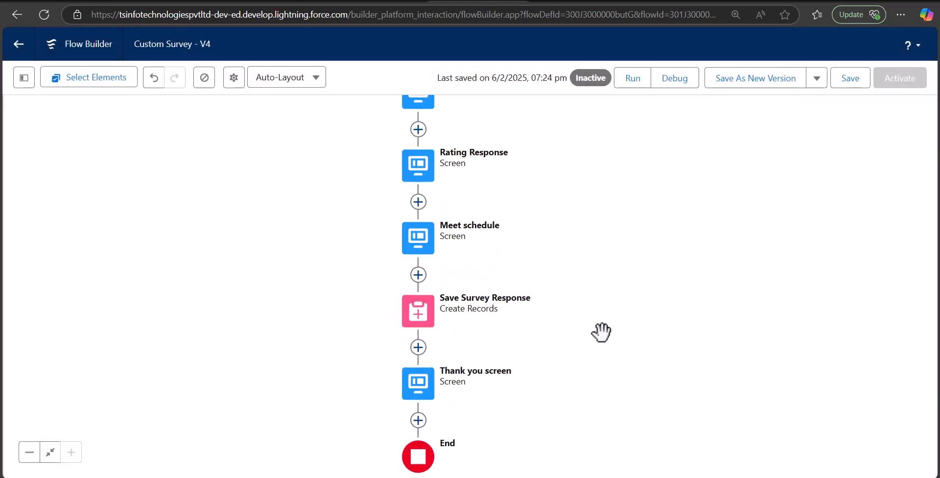
left_click_drag(579, 390, 567, 257)
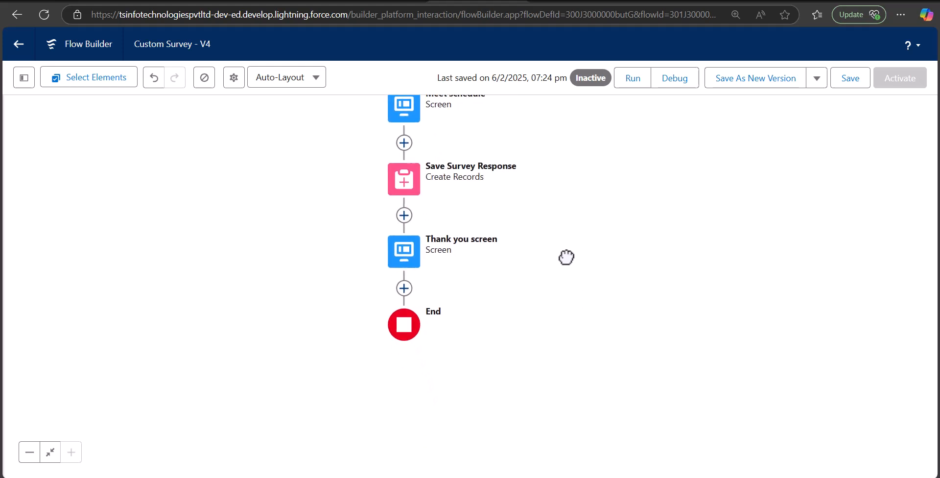
Insert an Action element between the Thank you screen and End.
left_click(405, 292)
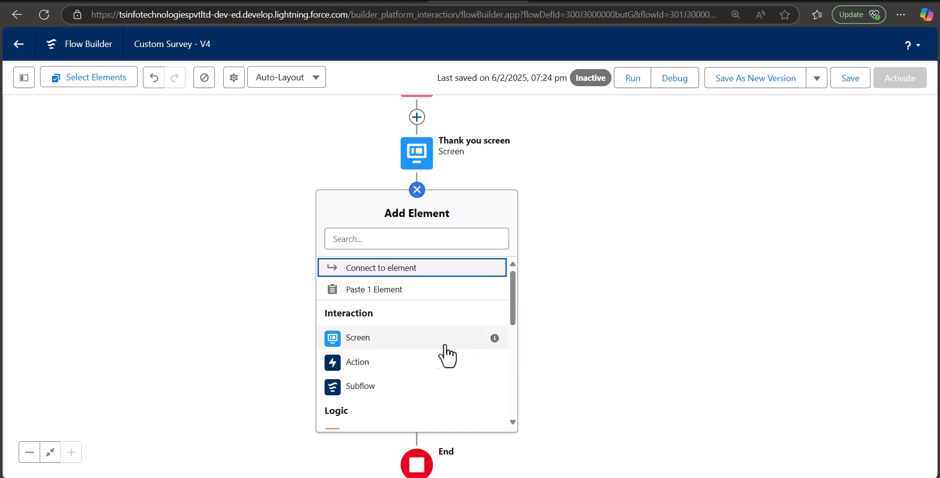
left_click(417, 362)
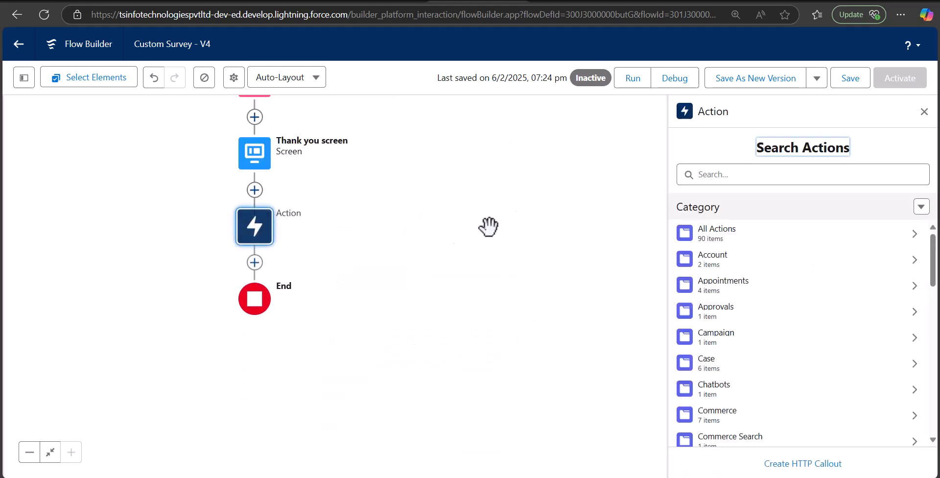
left_click(728, 180)
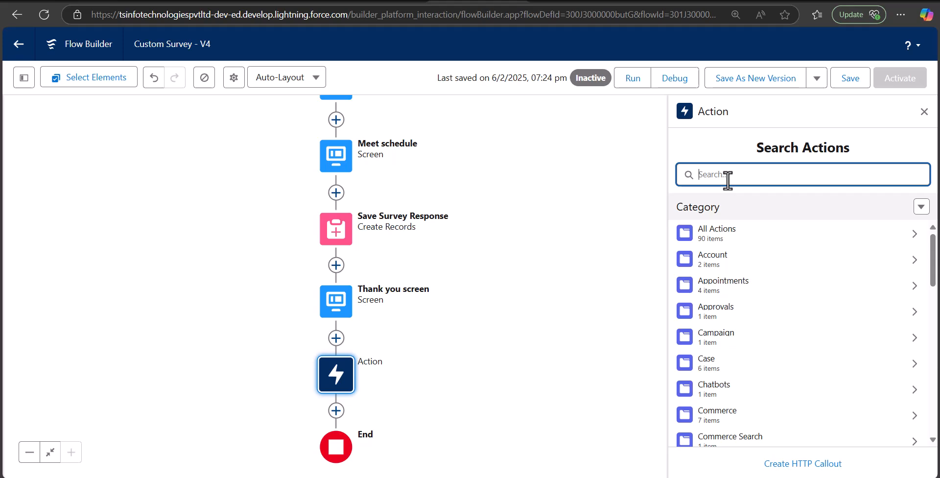
Search for 'email', choose the Send Email action, and label it 'Thank you email'.
type("ems")
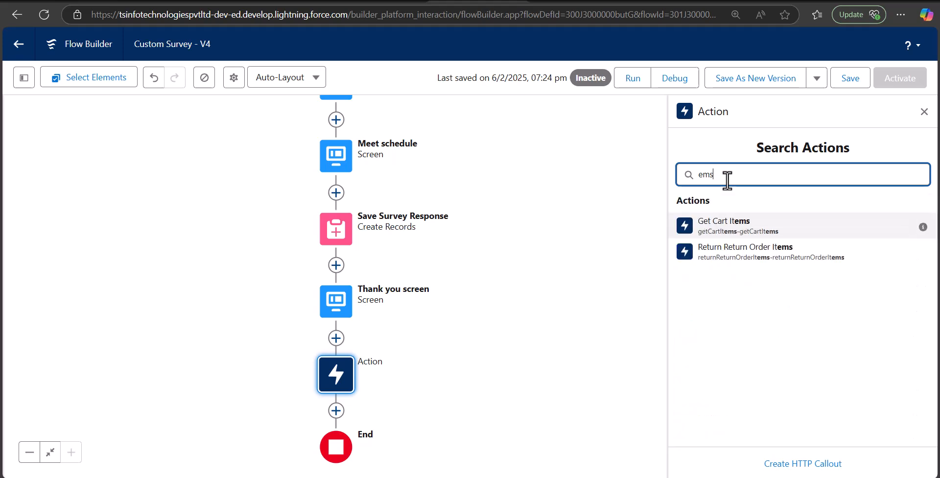
key("ctrl+a")
type("email")
key("Return")
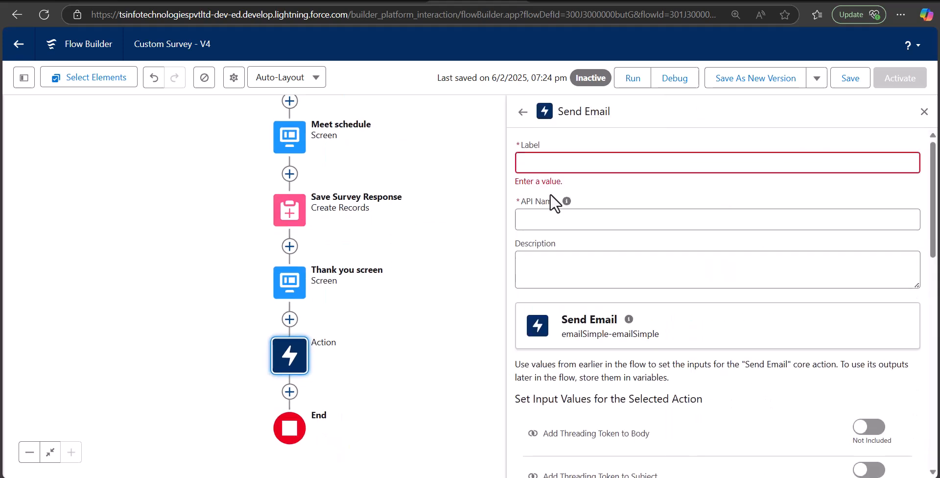
left_click(559, 164)
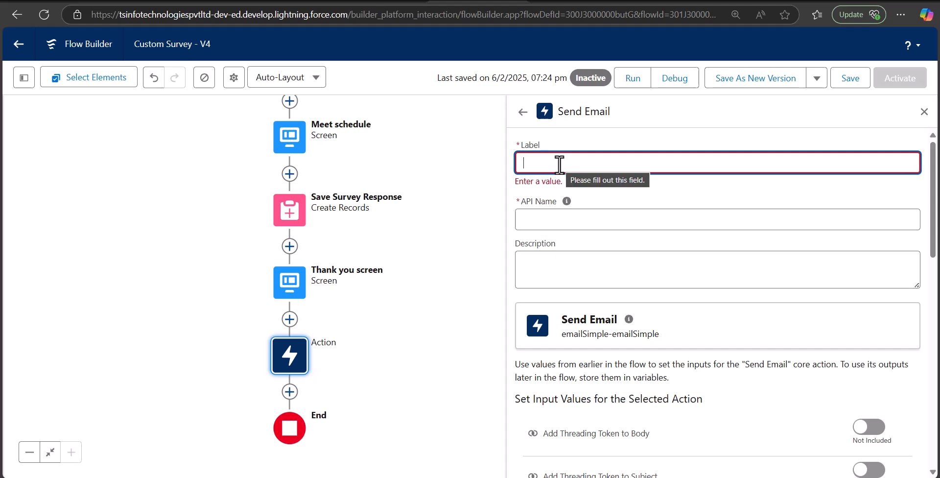
type("Thank yo")
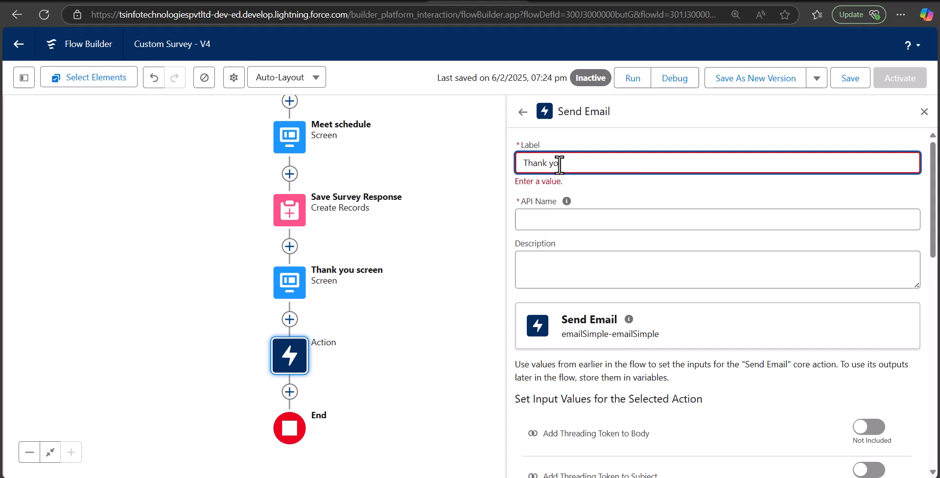
type("u email")
Auto-fill the API name Thank_you_email from the label and switch the Body input to Included.
left_click(585, 216)
left_click(684, 180)
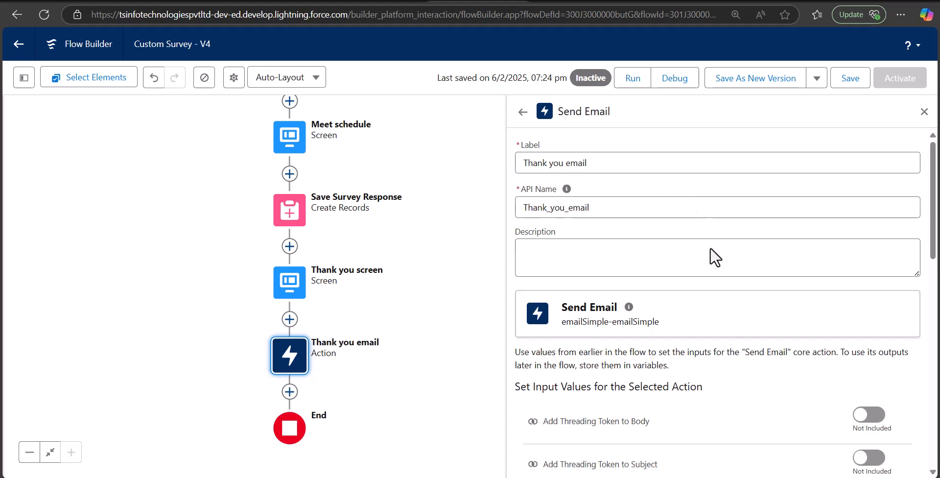
scroll(701, 217, "down", 4)
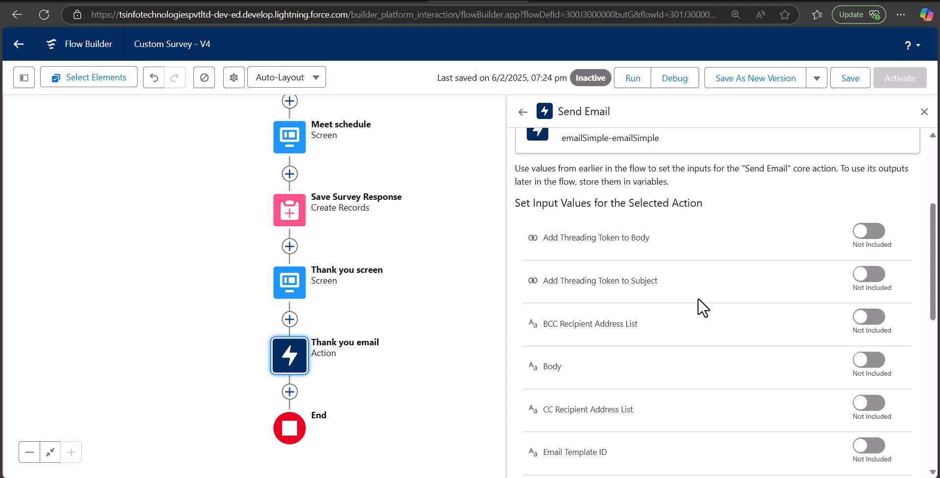
scroll(702, 307, "down", 2)
scroll(703, 307, "up", 2)
left_click(869, 361)
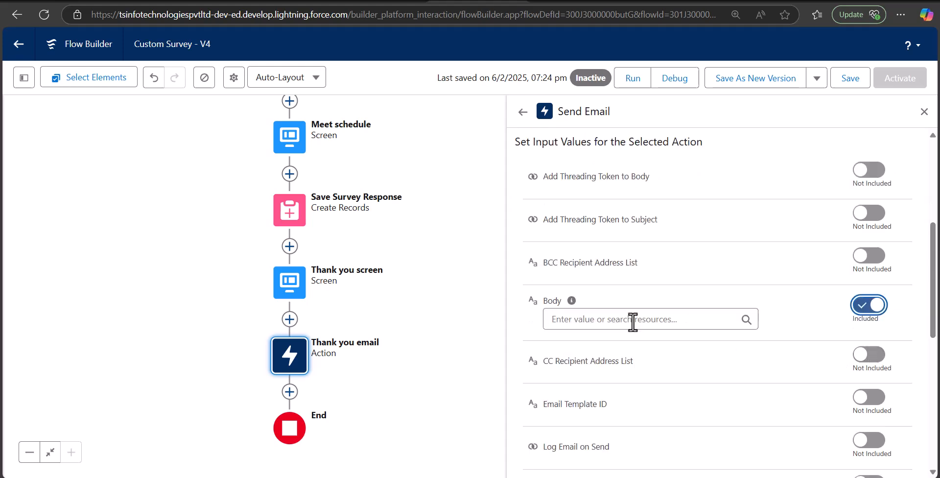
left_click(632, 319)
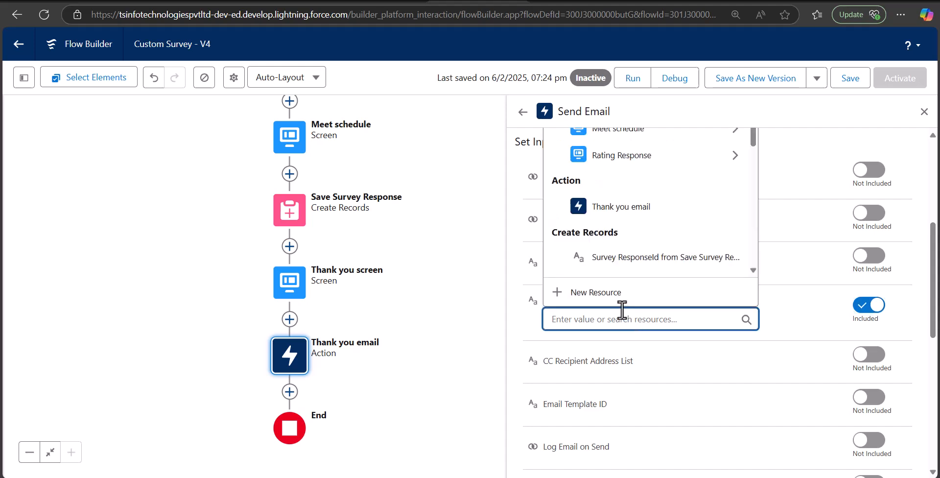
Create a new Text Template resource with the API name body_email.
left_click(590, 294)
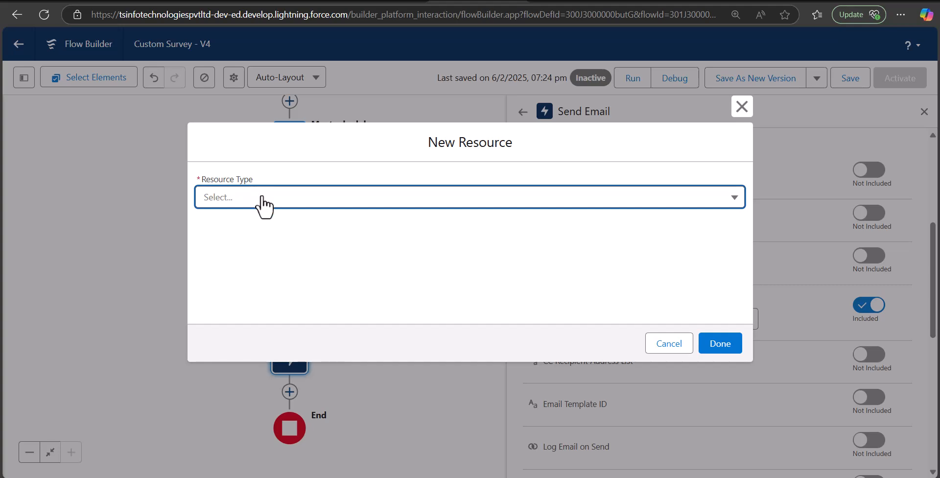
left_click(262, 198)
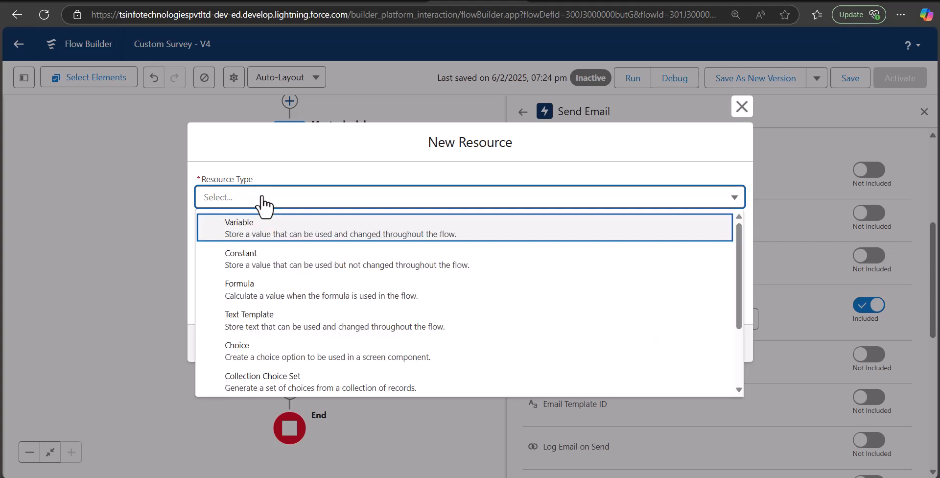
left_click(289, 323)
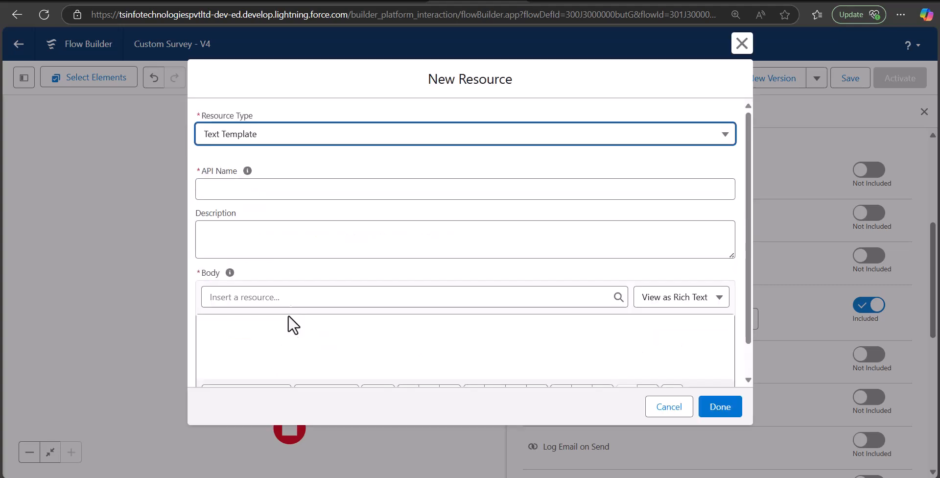
left_click(249, 194)
type("Email")
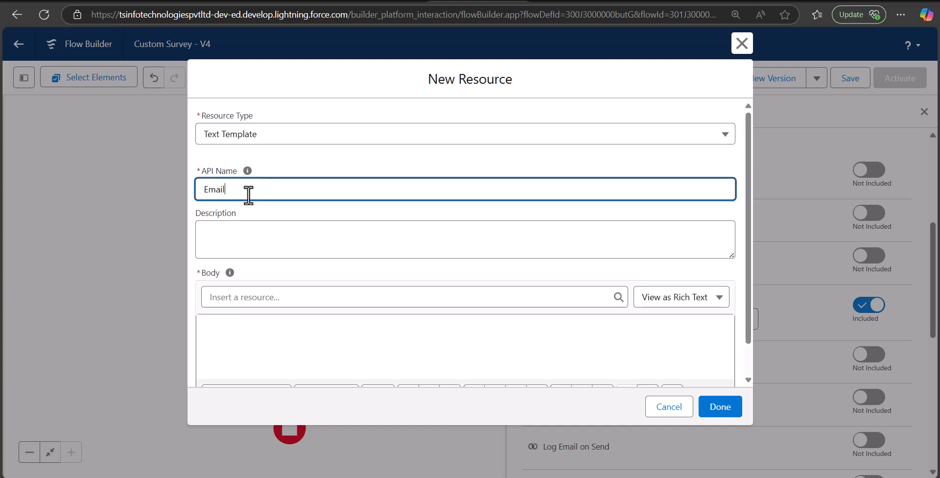
key("BackSpace")
key("BackSpace")
key("BackSpace")
key("BackSpace")
key("BackSpace")
type("b")
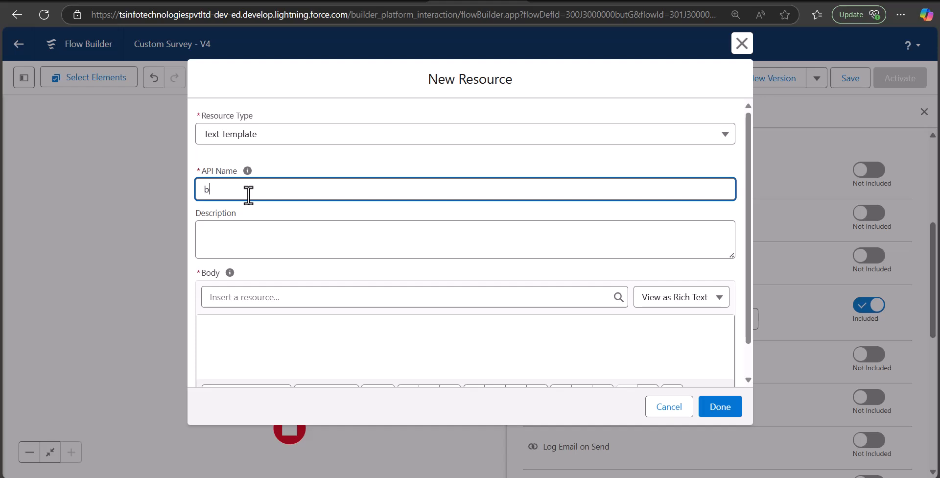
type("ody_email")
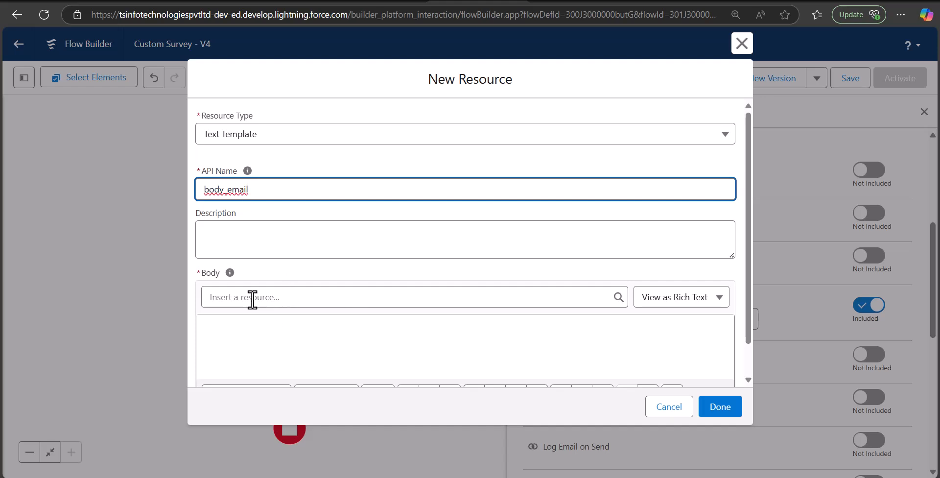
Switch the template body to plain text and type 'Thank you for your time and submitting the survey'.
left_click(710, 305)
left_click(671, 348)
left_click(359, 350)
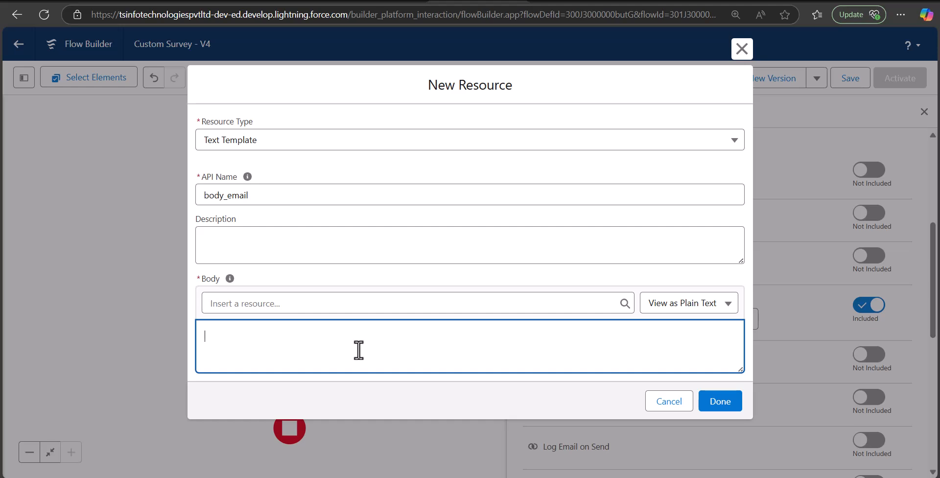
type("Thank you for you r time and sub")
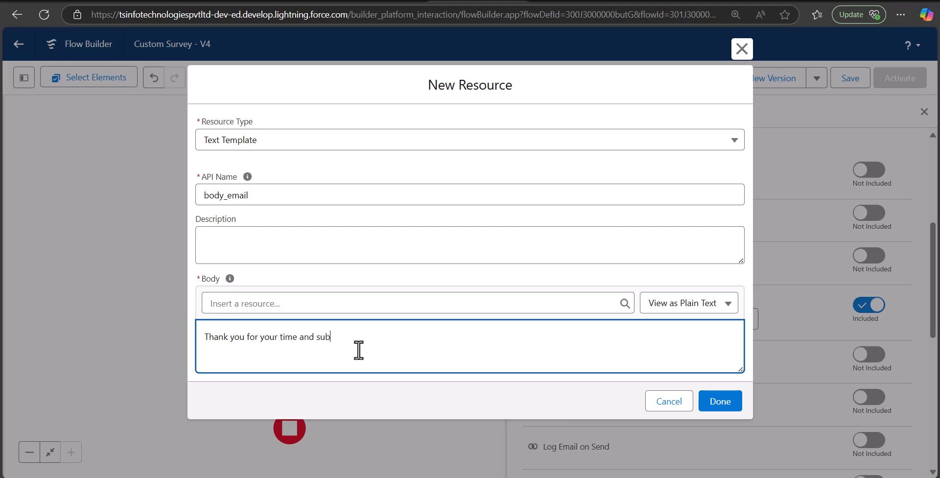
type("mitting the sut")
type("vey")
Append the Name component's firstName resource to the body text.
left_click(429, 301)
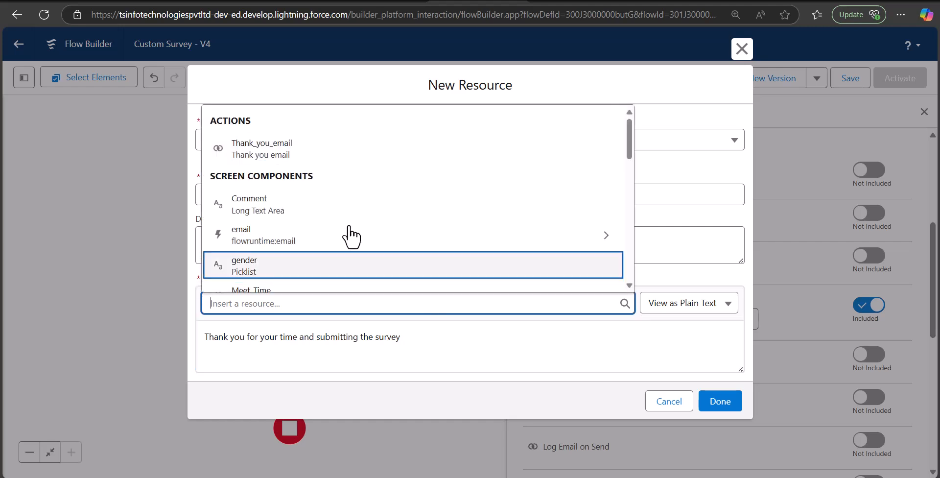
scroll(343, 218, "down", 2)
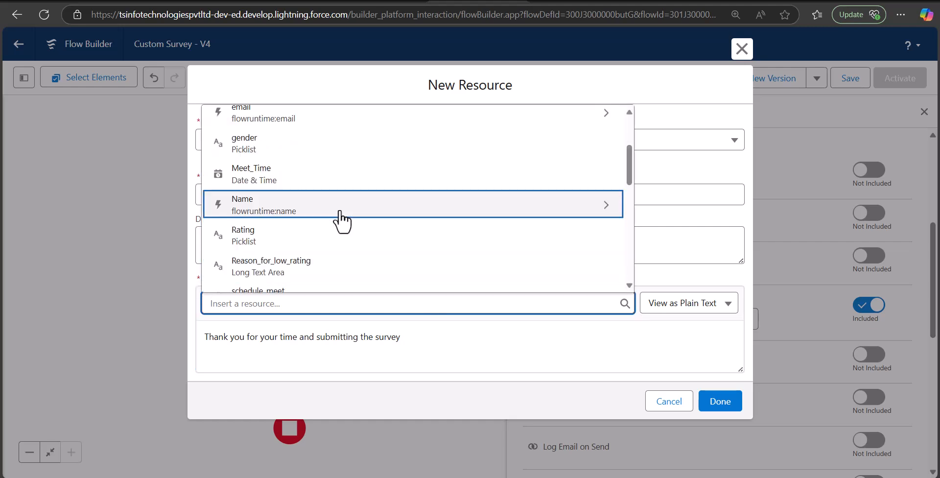
left_click(335, 214)
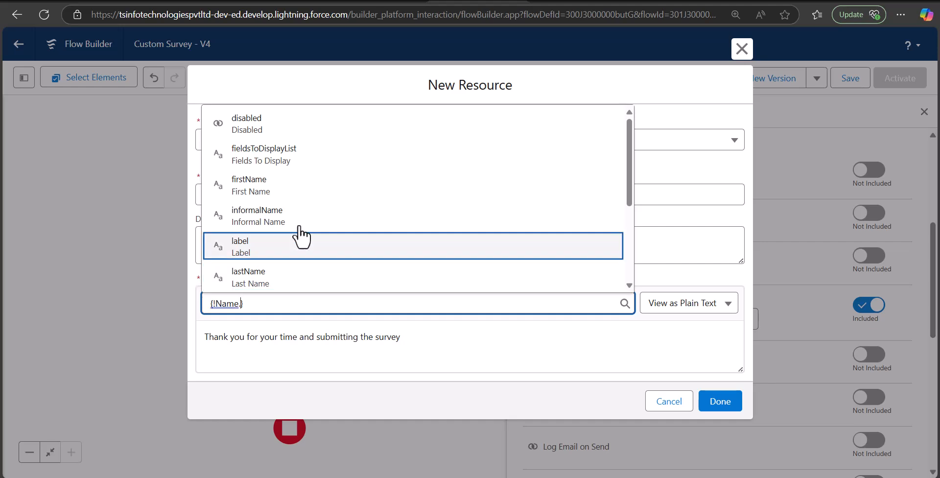
left_click(289, 188)
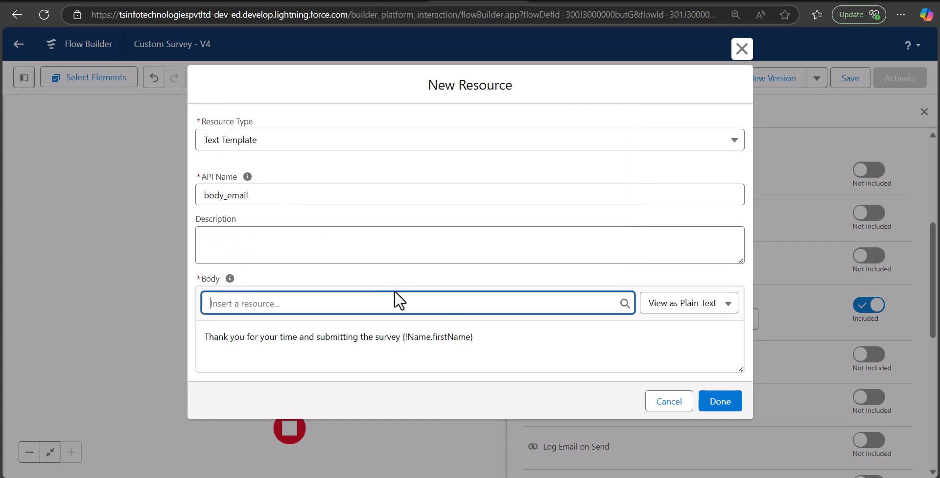
Append Name.lastName after the first name and finish the body_email template.
left_click(373, 303)
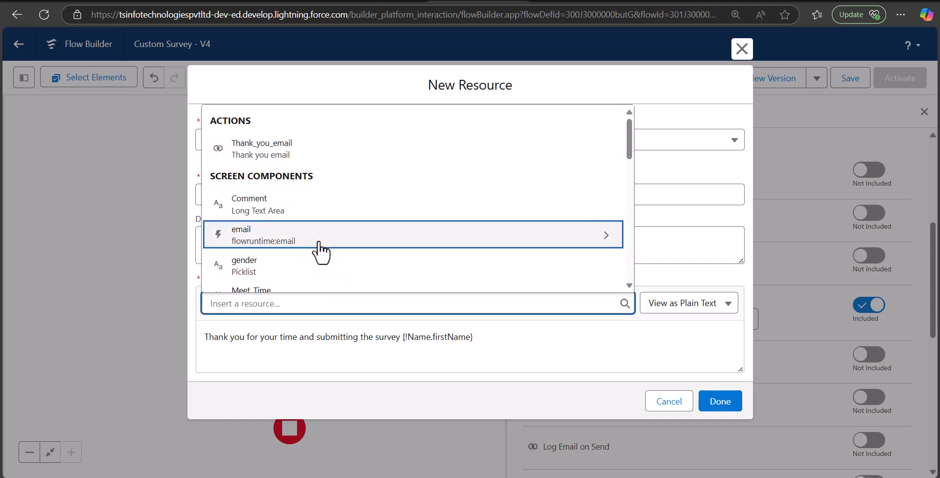
scroll(304, 260, "down", 2)
left_click(289, 272)
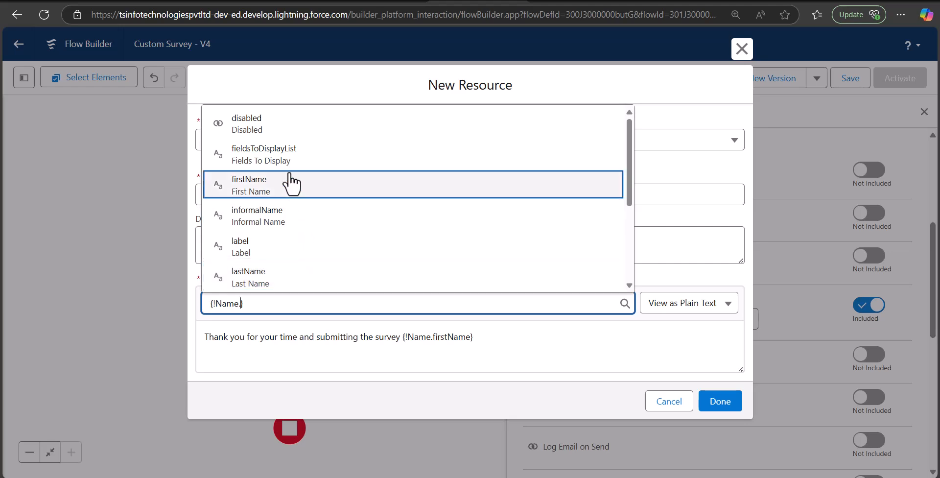
left_click(288, 277)
left_click(560, 345)
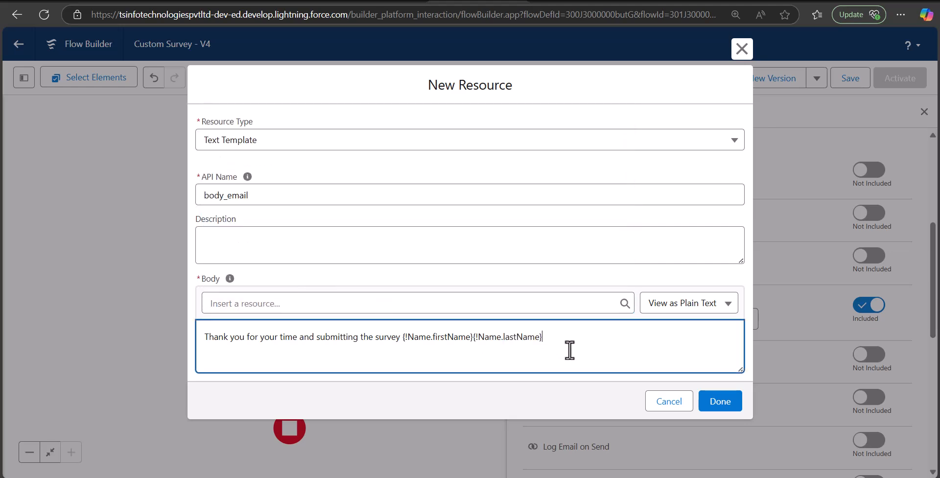
left_click(724, 410)
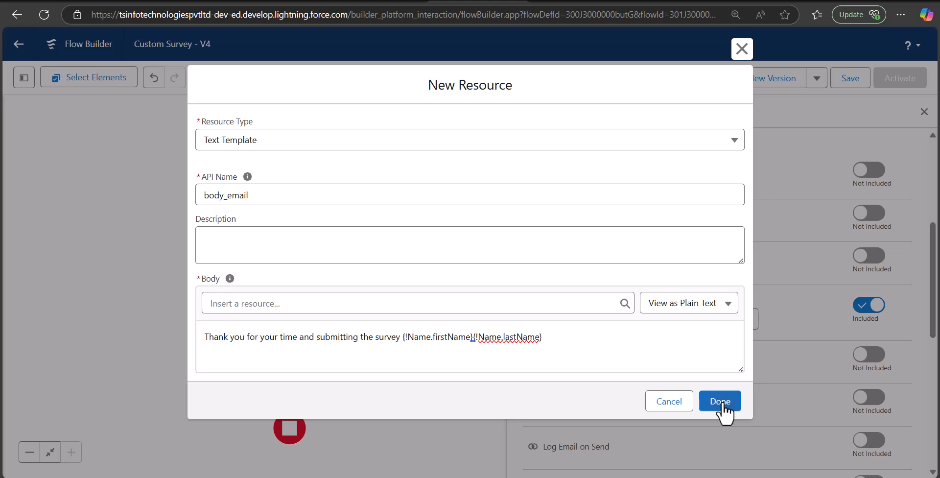
Pan to the flow's start, inspect the Custom Survey screen's fields, then close the editor.
scroll(681, 343, "down", 3)
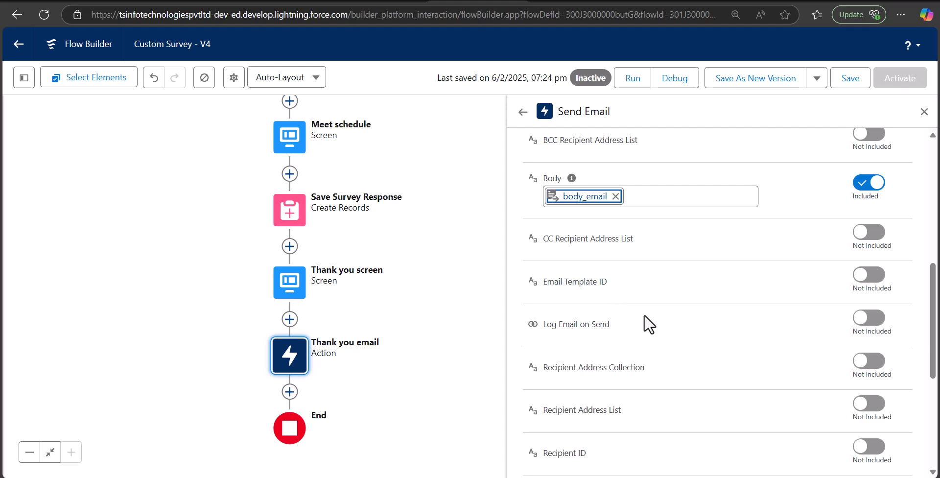
scroll(588, 313, "down", 1)
left_click_drag(450, 287, 427, 314)
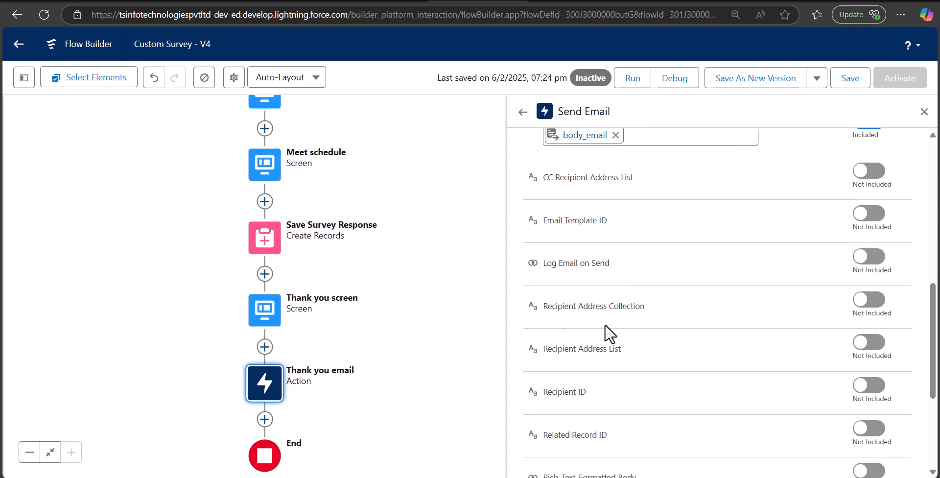
left_click_drag(401, 239, 400, 381)
left_click(250, 216)
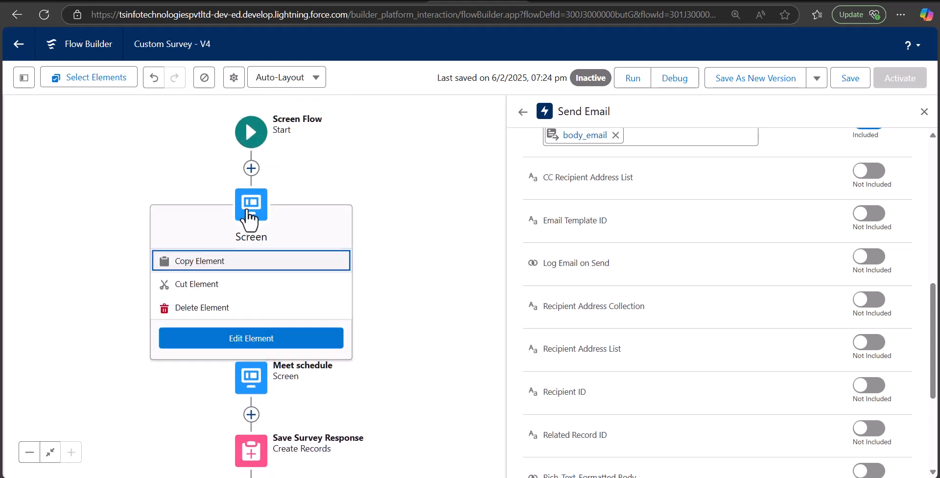
left_click(278, 341)
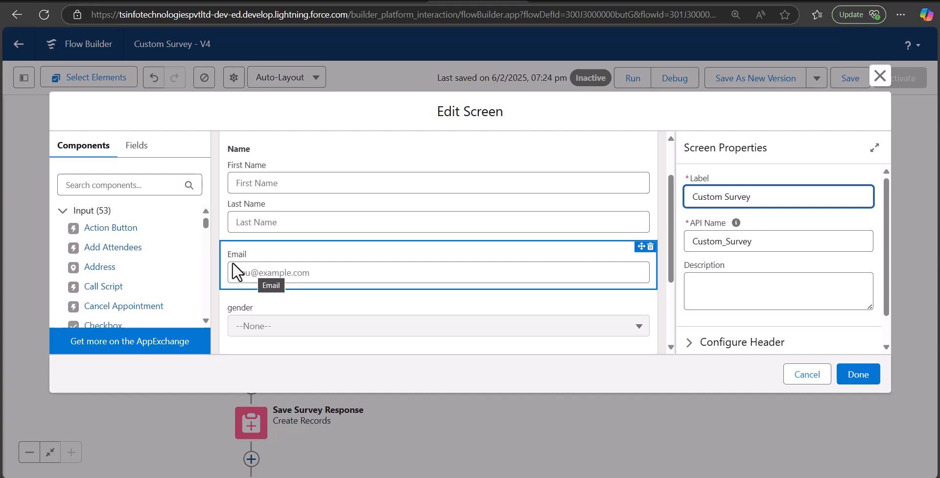
key("Escape")
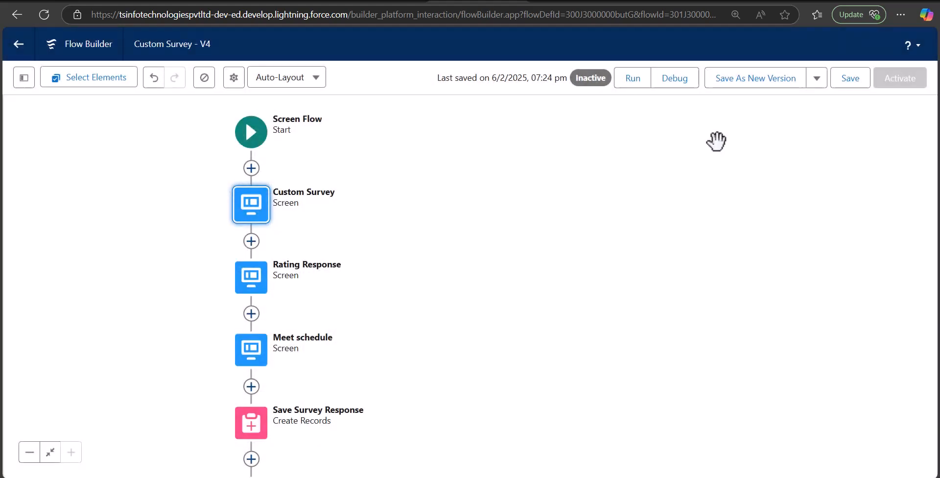
left_click_drag(675, 318, 695, 167)
Include the Thank you email's Recipient Address List, set to Custom Survey > email > Value.
left_click(298, 402)
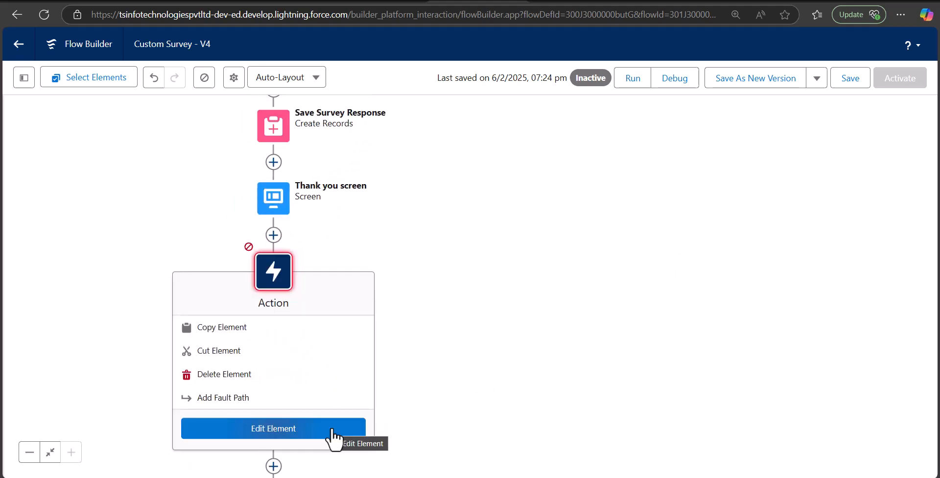
left_click(332, 431)
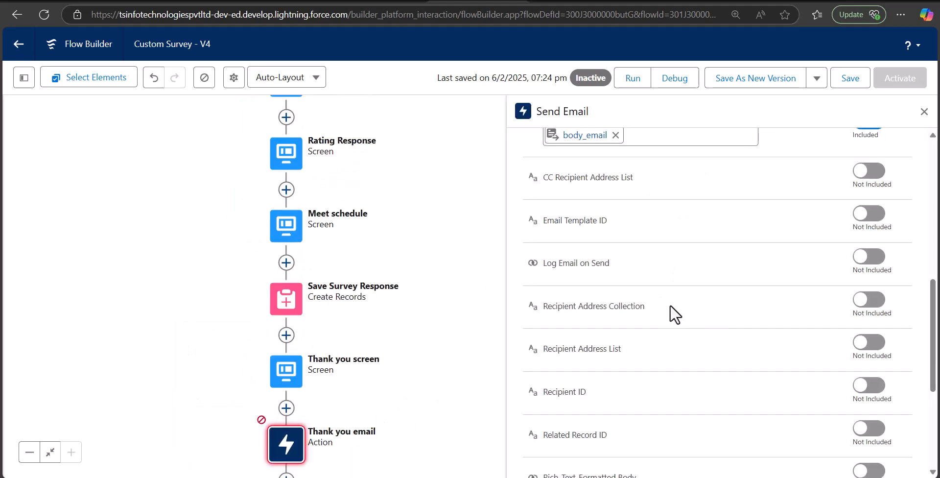
scroll(645, 250, "up", 2)
scroll(629, 361, "down", 2)
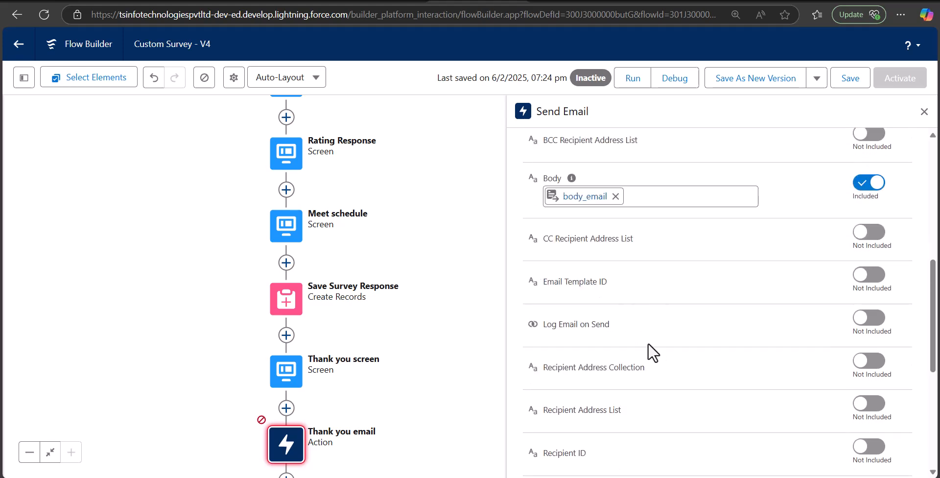
left_click(867, 342)
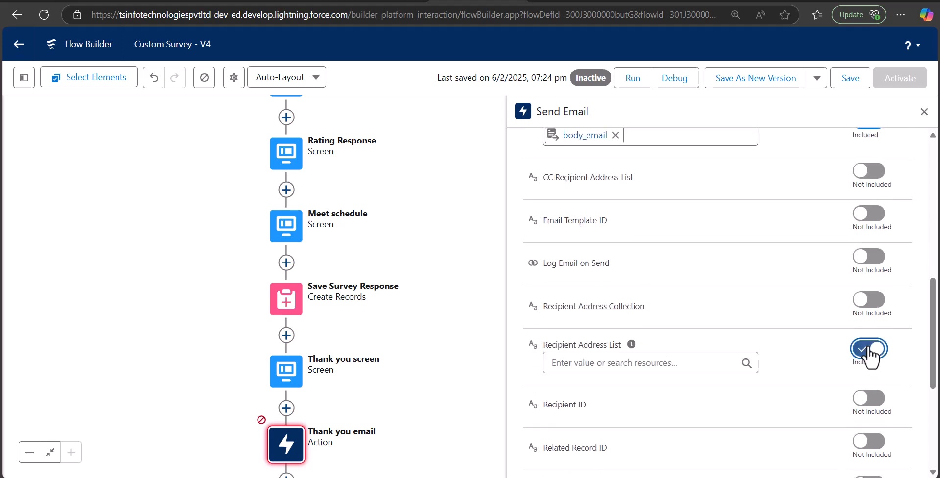
left_click(567, 362)
left_click(675, 149)
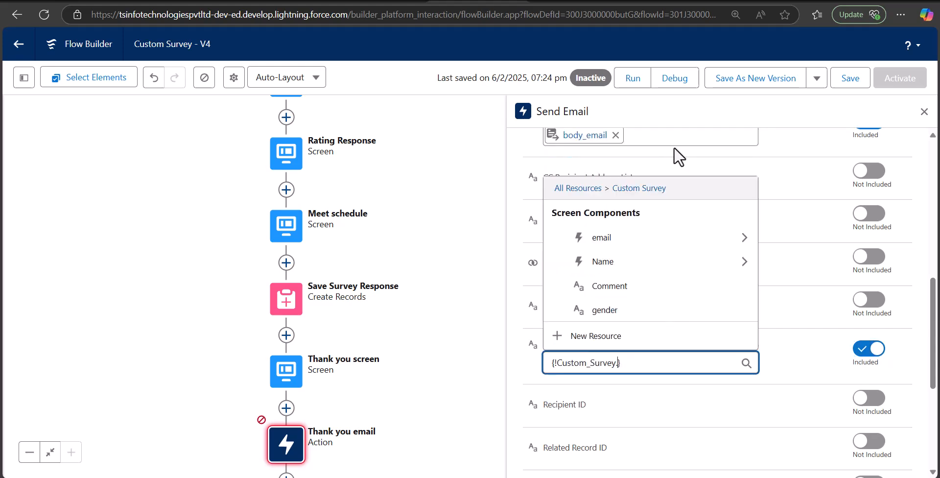
left_click(631, 239)
left_click(673, 359)
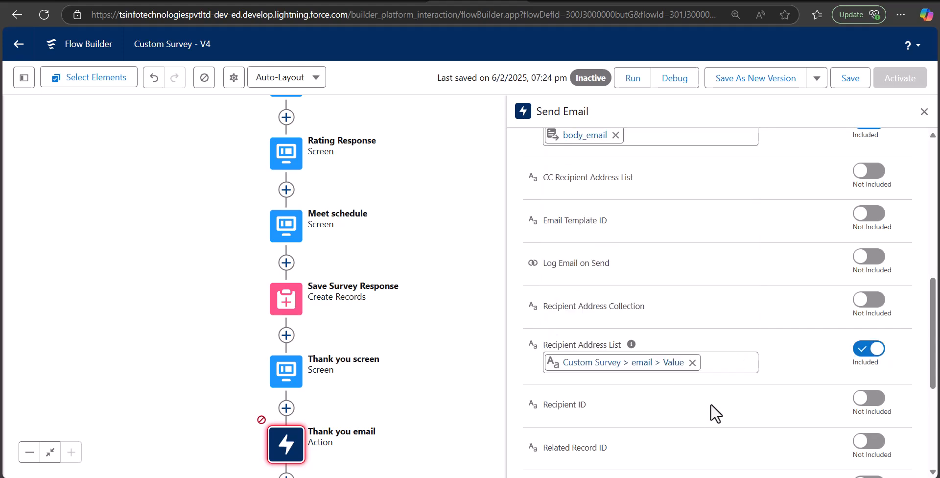
Enter a subject beginning 'Survey s' and attempt to save the flow.
scroll(707, 391, "down", 5)
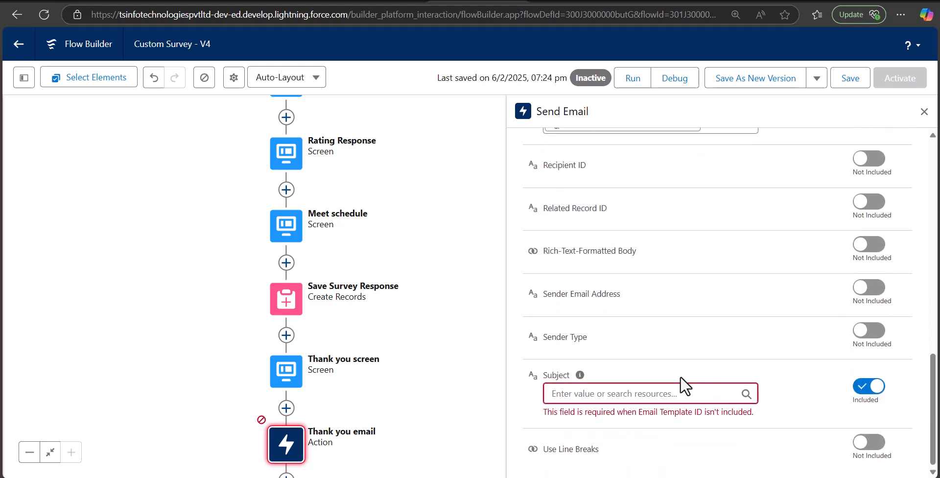
left_click(692, 392)
type("Su")
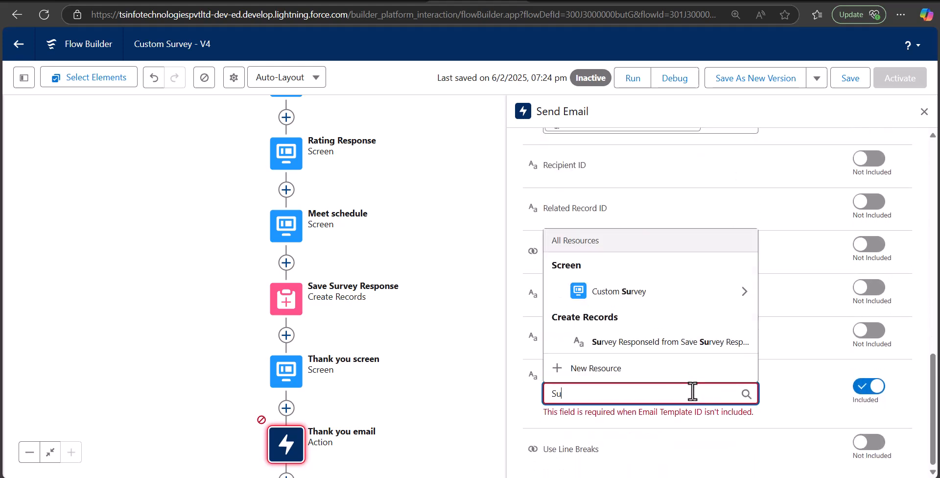
type("rvey submitted s")
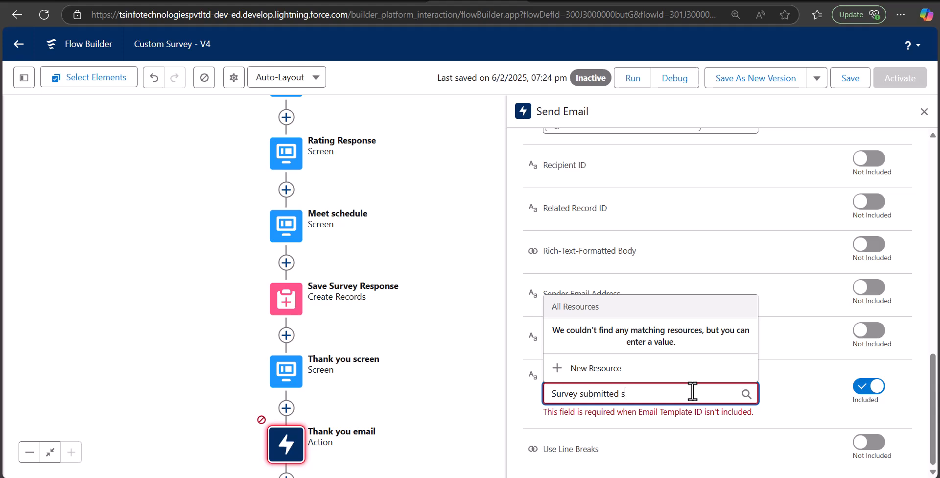
scroll(835, 185, "up", 10)
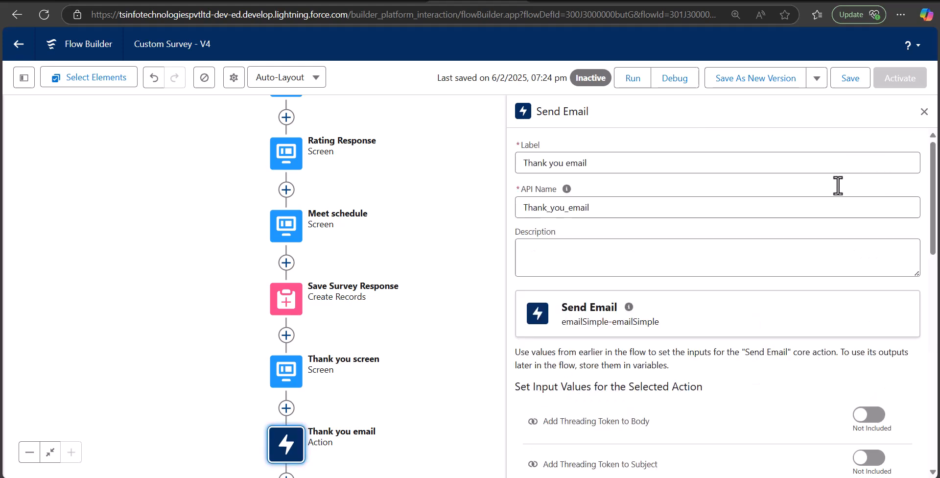
left_click(843, 87)
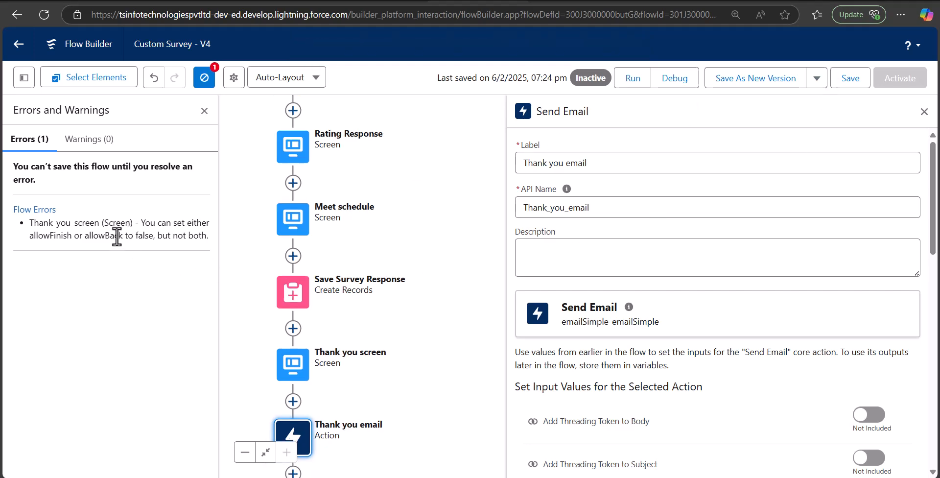
Set the Thank you screen footer's Next or Finish button to the standard label.
left_click_drag(479, 314, 497, 244)
left_click(323, 308)
left_click(341, 428)
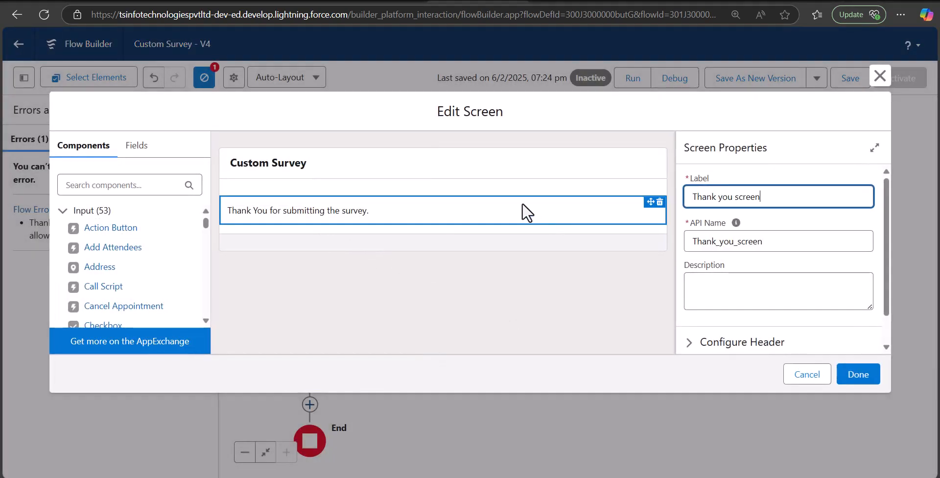
left_click(507, 216)
left_click(318, 245)
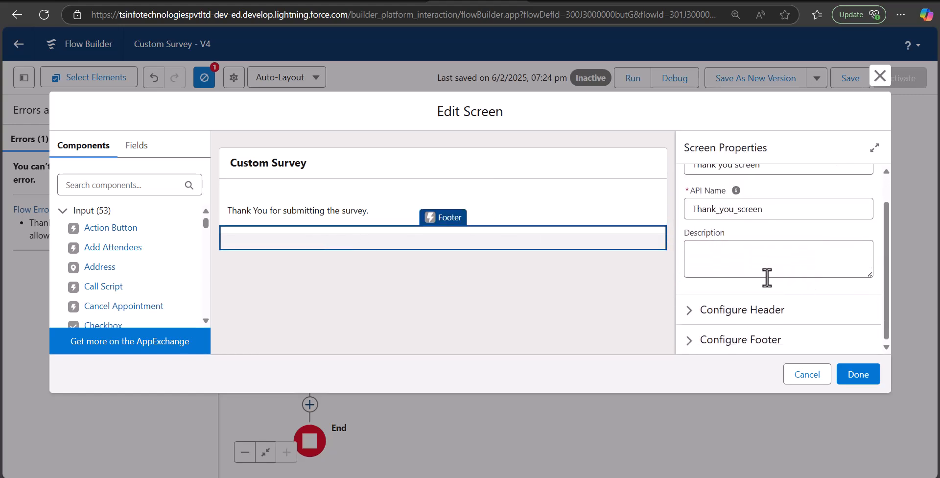
left_click(700, 340)
scroll(774, 313, "down", 5)
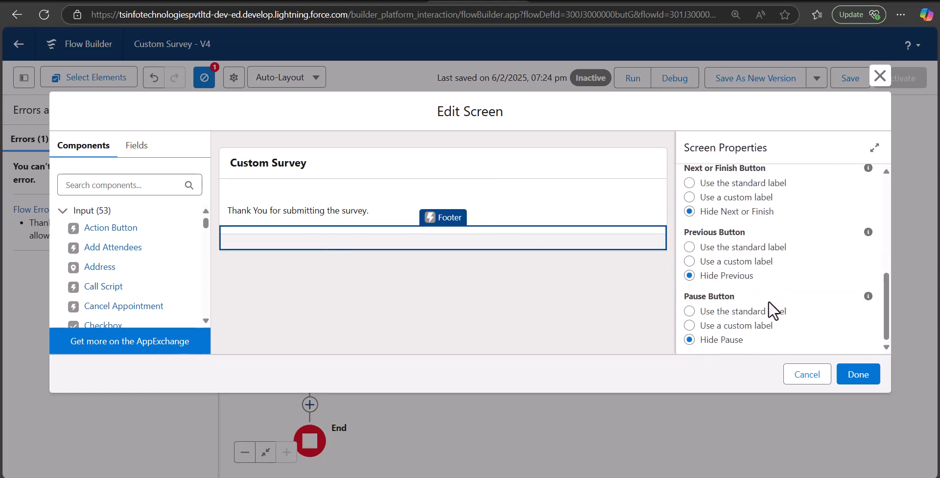
scroll(691, 252, "up", 1)
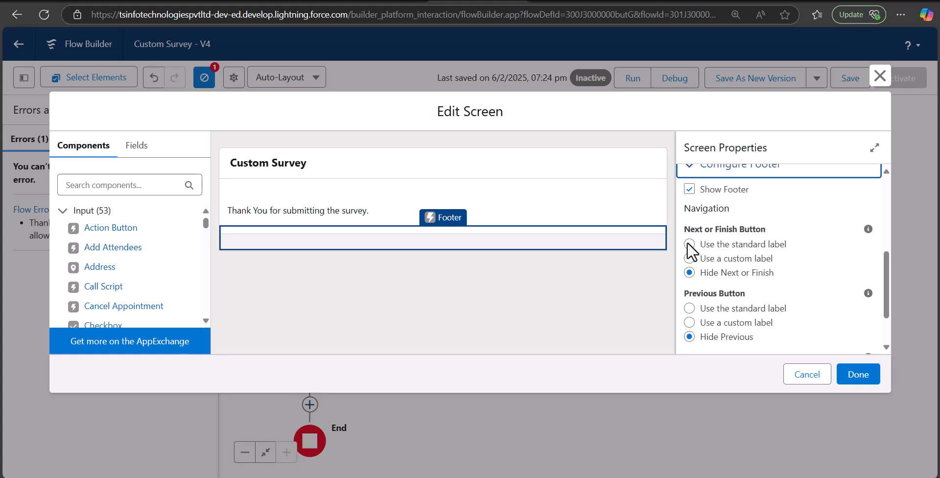
left_click(689, 244)
left_click(808, 375)
Save the corrected flow, then save Custom Survey as a new version.
left_click_drag(476, 346, 591, 350)
left_click(847, 86)
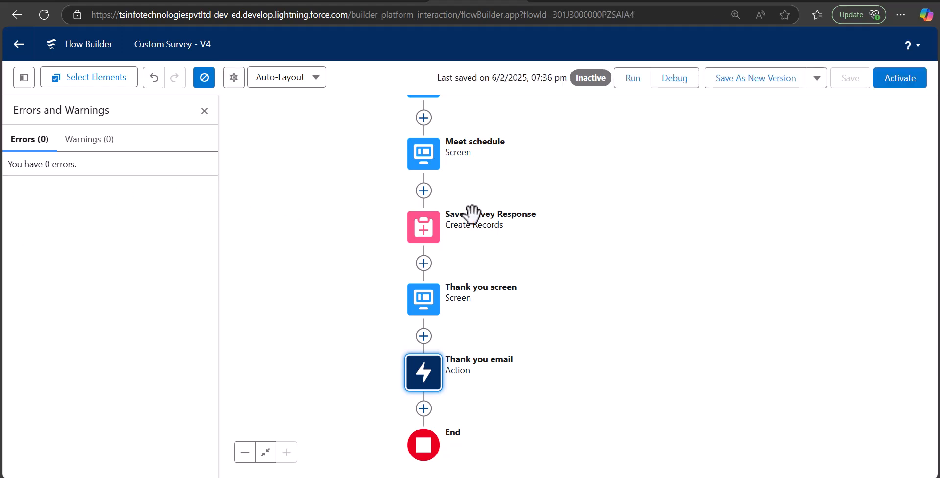
left_click(204, 110)
left_click_drag(678, 300, 648, 258)
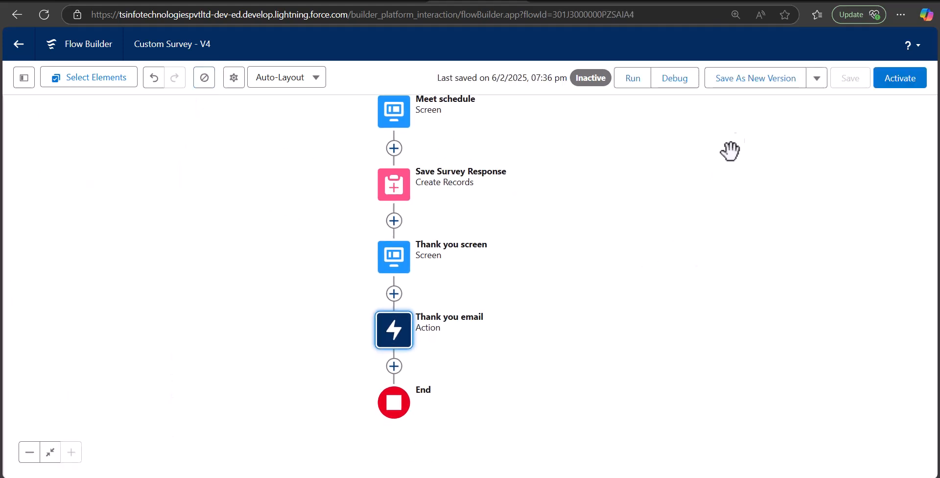
left_click(740, 84)
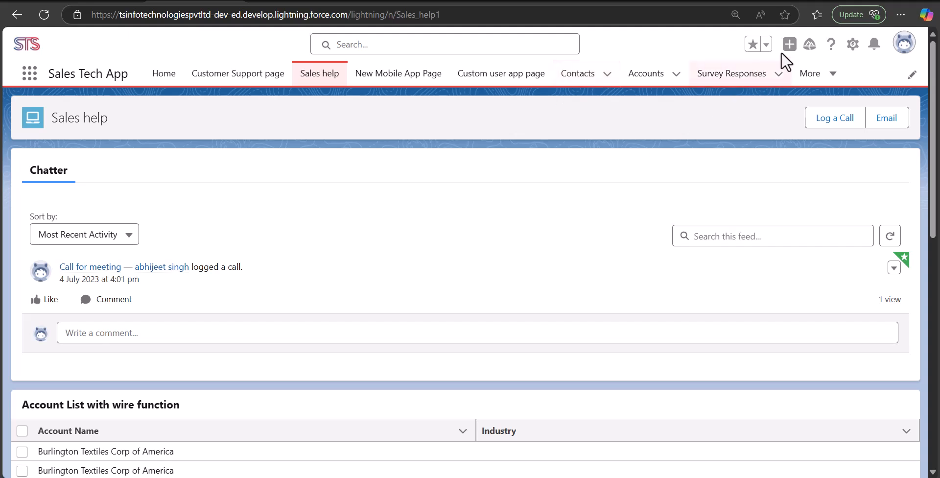
Open Sales help in Lightning App Builder via the Setup gear's Edit Page.
left_click(854, 45)
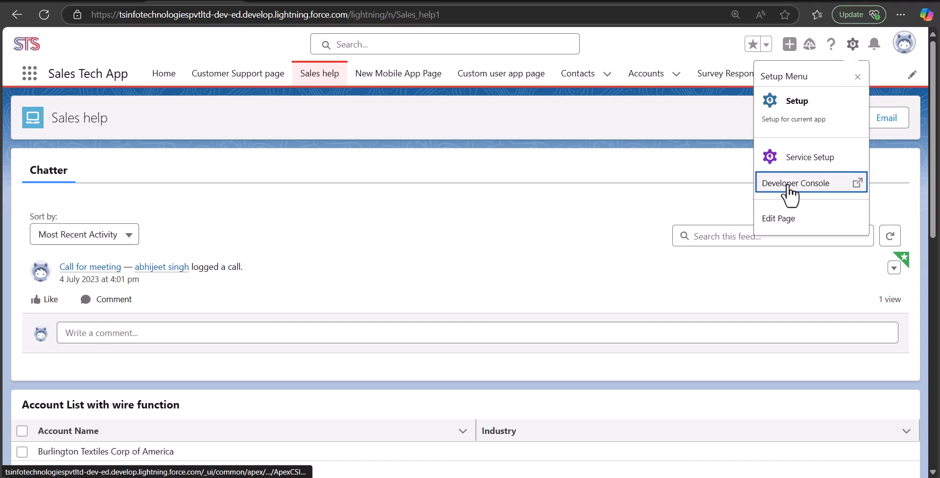
left_click(778, 217)
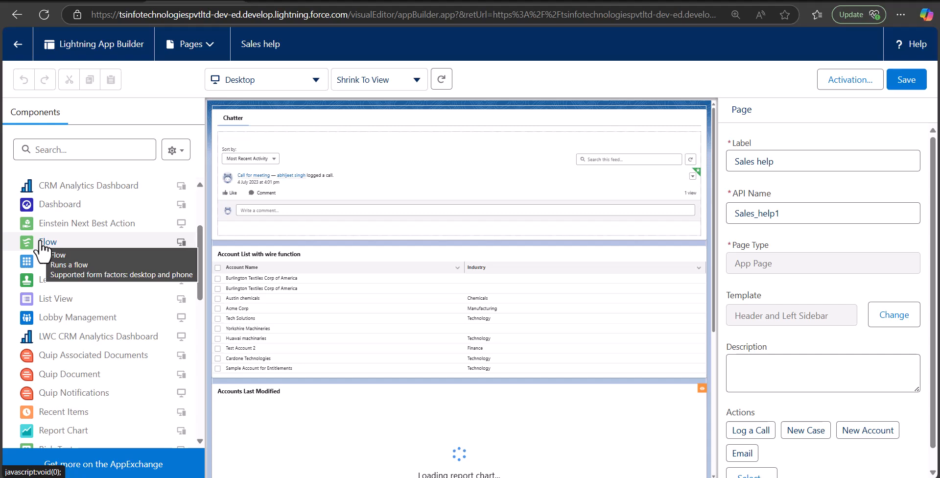
Place a Flow component running Custom Survey under Chatter, save the page, and go back.
left_click_drag(42, 254, 341, 201)
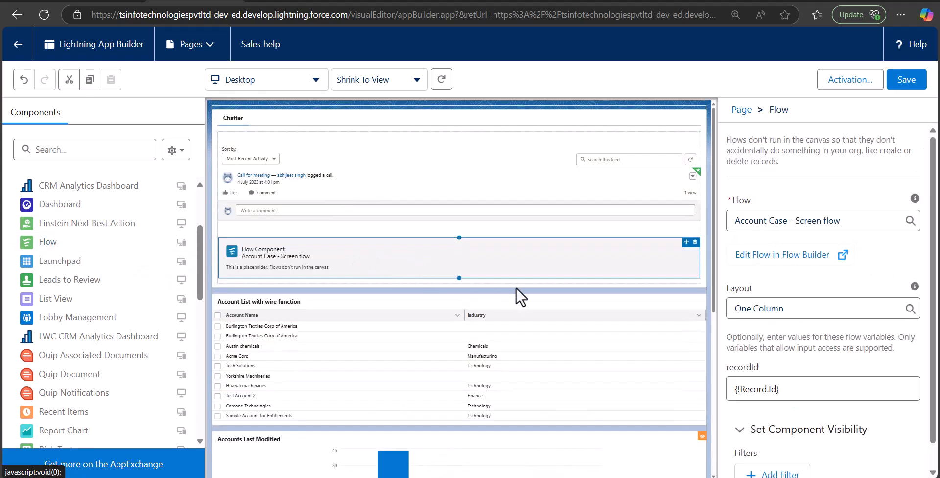
left_click(853, 221)
key("BackSpace")
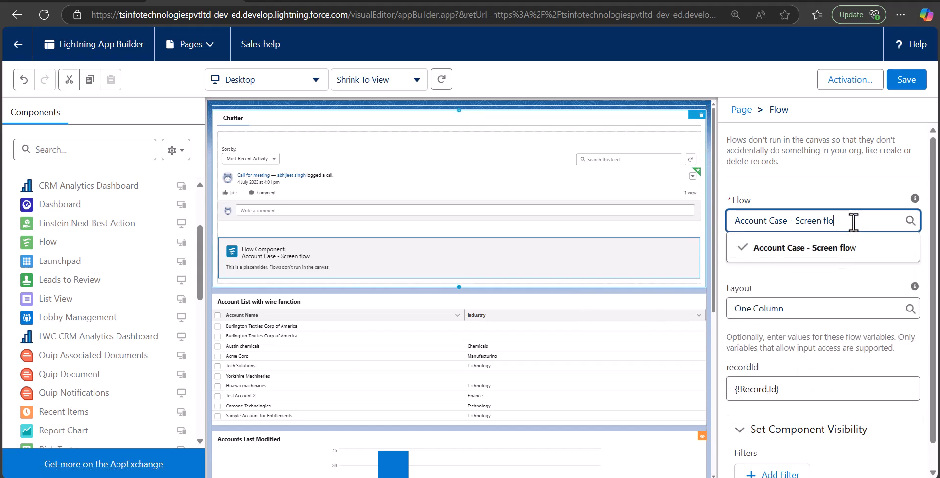
key("BackSpace")
key("BackSpace")
key("BackSpace")
key("BackSpace")
key("BackSpace")
key("BackSpace")
key("BackSpace")
key("BackSpace")
key("BackSpace")
key("BackSpace")
key("BackSpace")
key("BackSpace")
key("BackSpace")
key("BackSpace")
key("BackSpace")
key("BackSpace")
key("BackSpace")
key("BackSpace")
key("BackSpace")
key("BackSpace")
type("custom")
left_click(814, 248)
left_click(799, 191)
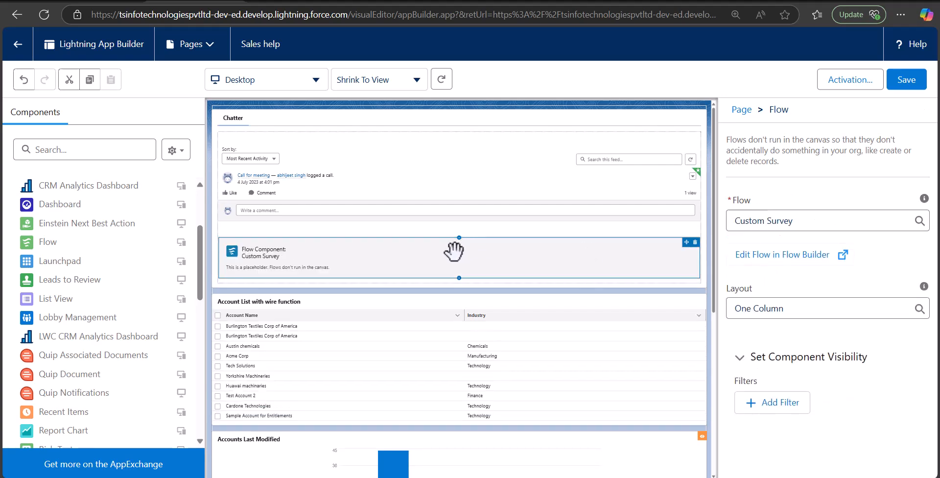
left_click(901, 87)
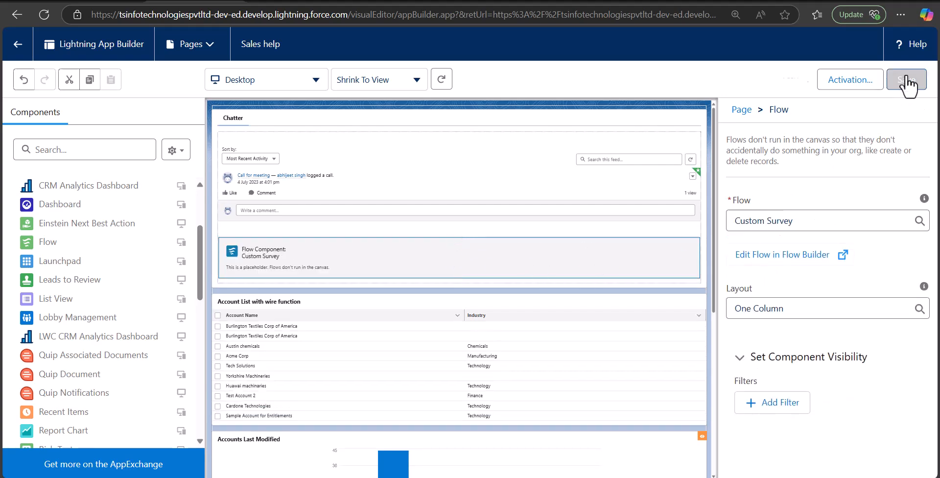
left_click(19, 53)
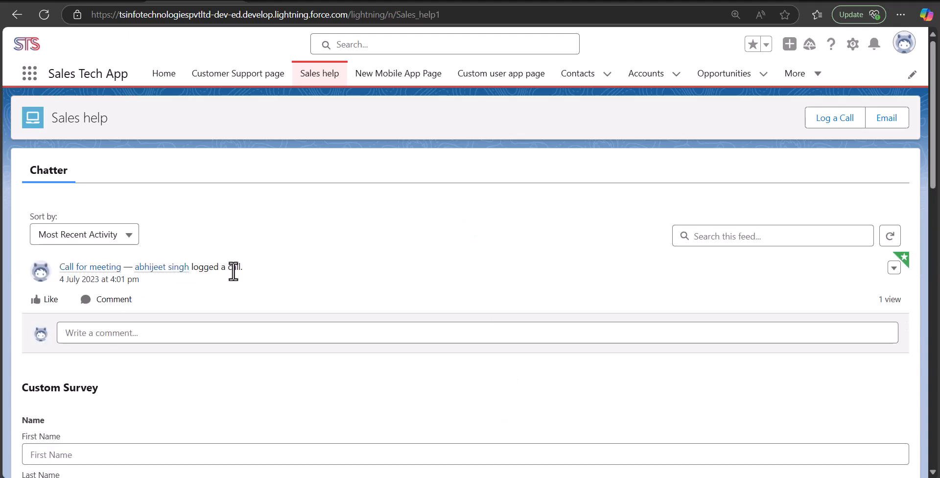
Fill in the respondent's first name, last name and e-mail using saved browser suggestions.
scroll(175, 309, "down", 5)
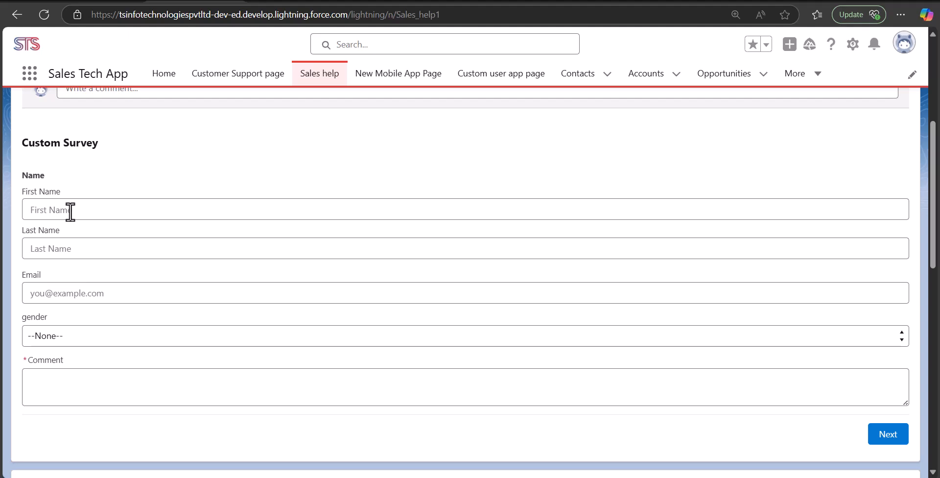
left_click(70, 212)
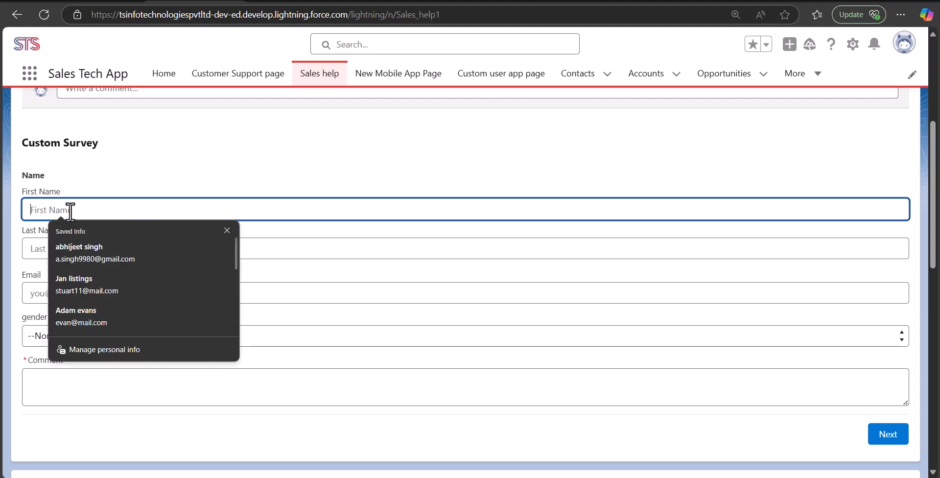
left_click(258, 231)
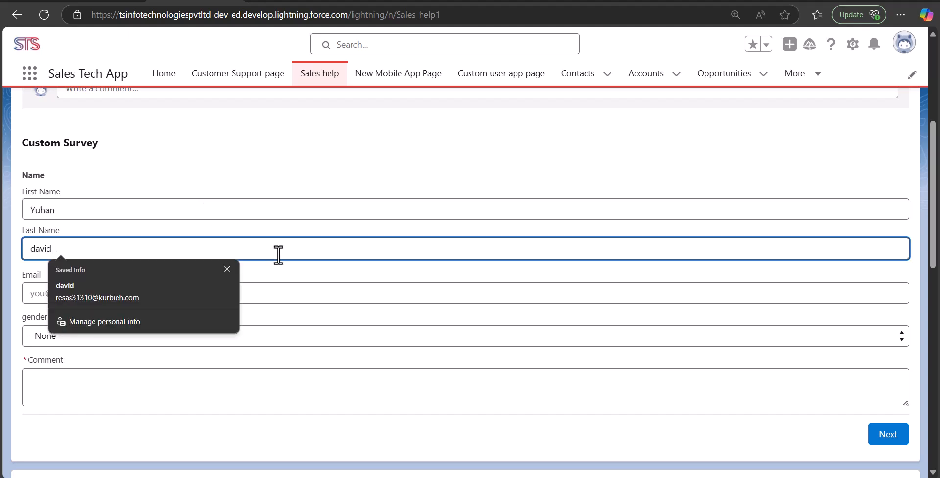
left_click(294, 288)
left_click(270, 277)
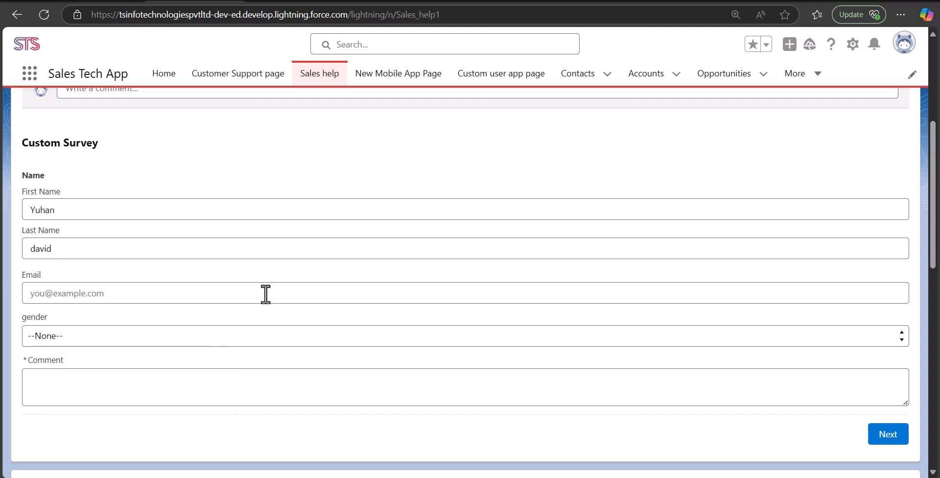
left_click(265, 294)
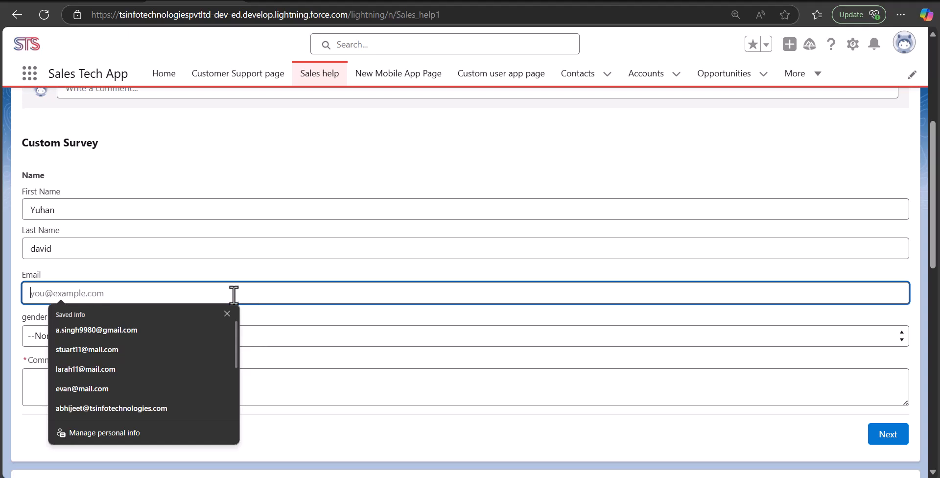
left_click(162, 327)
Choose gender Male, enter the comment 'Commne', and advance to the rating step.
left_click(150, 337)
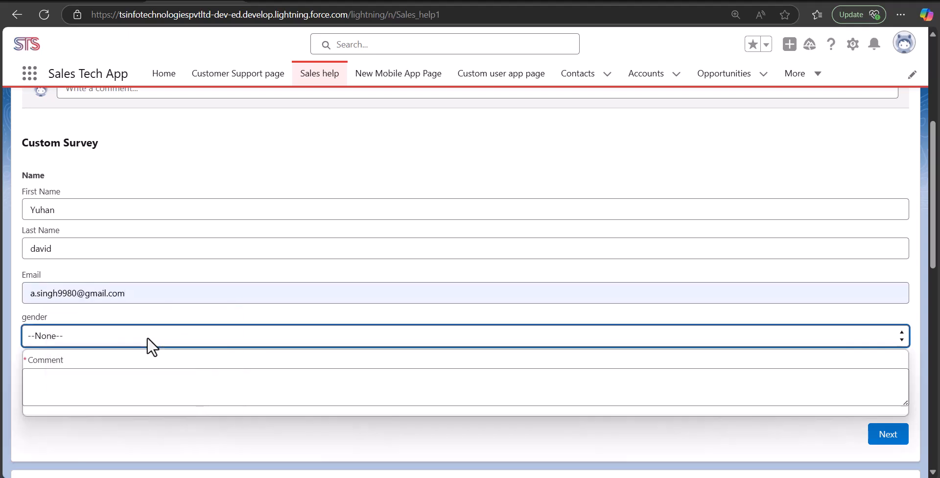
left_click(109, 373)
left_click(69, 377)
type("Commne")
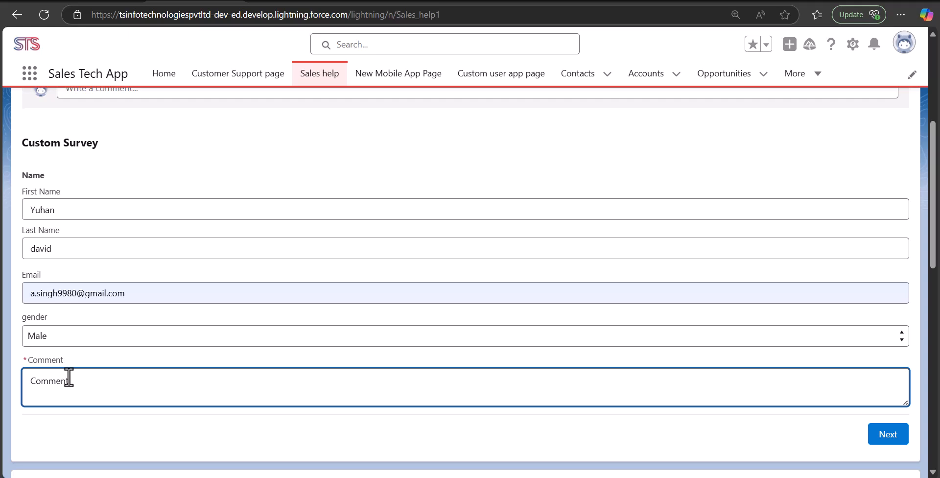
left_click(469, 357)
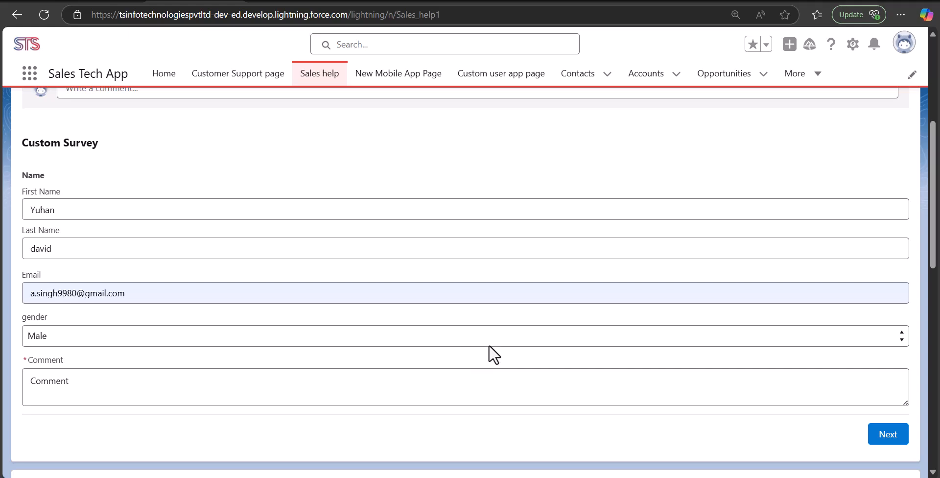
left_click(894, 440)
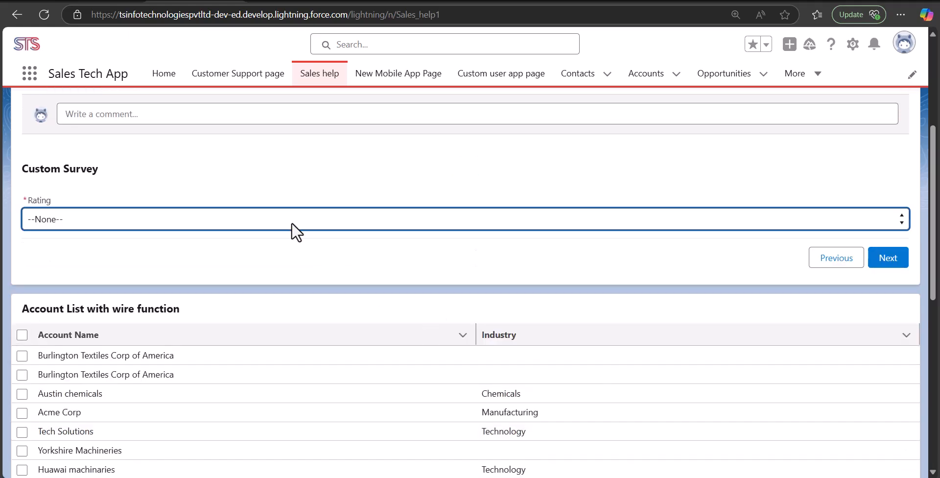
Settle on a rating of 4 and advance to the meeting-scheduling step.
left_click(264, 223)
left_click(59, 291)
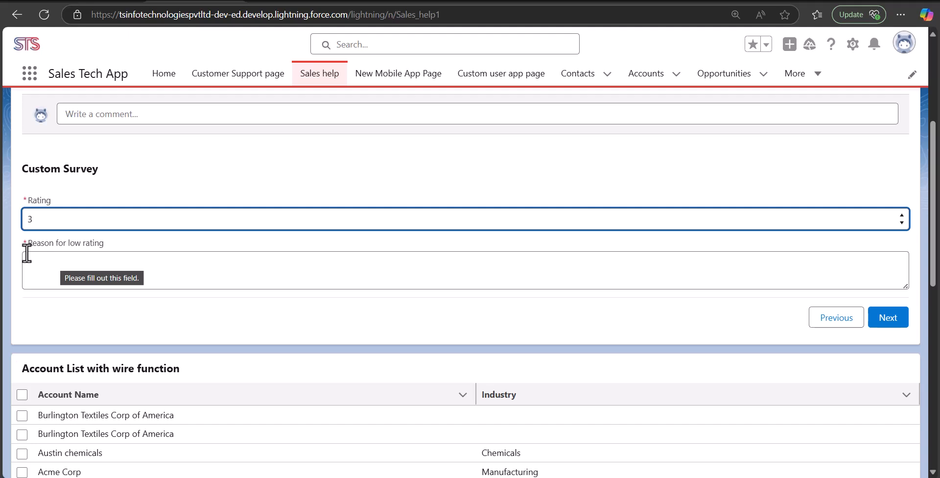
left_click(166, 220)
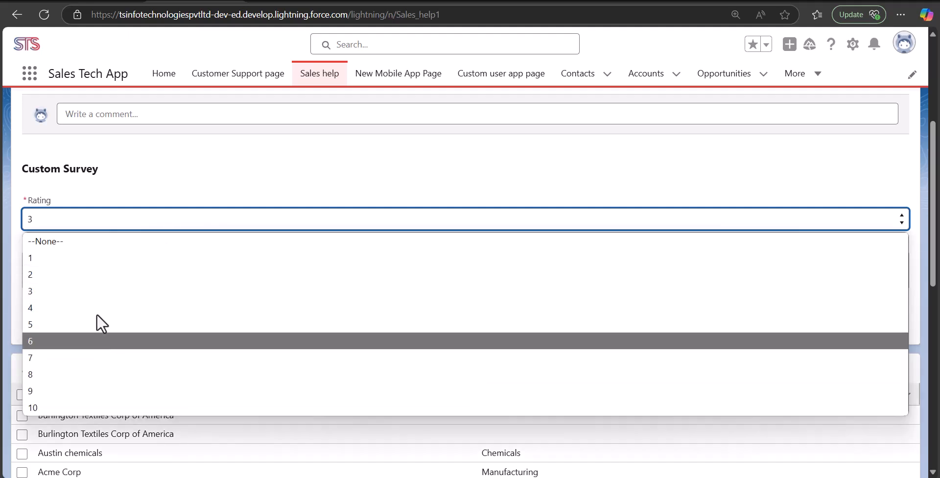
left_click(97, 338)
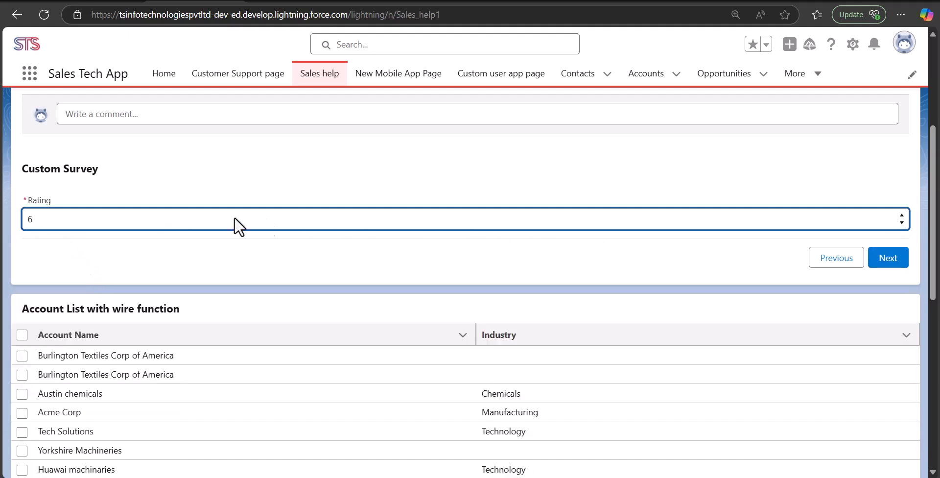
left_click(167, 222)
left_click(82, 321)
left_click(102, 224)
left_click(69, 310)
left_click(93, 266)
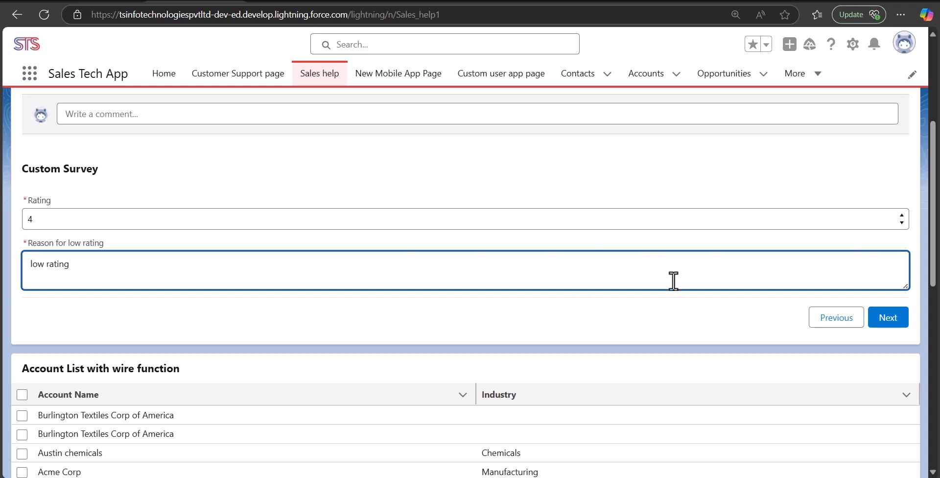
left_click(889, 321)
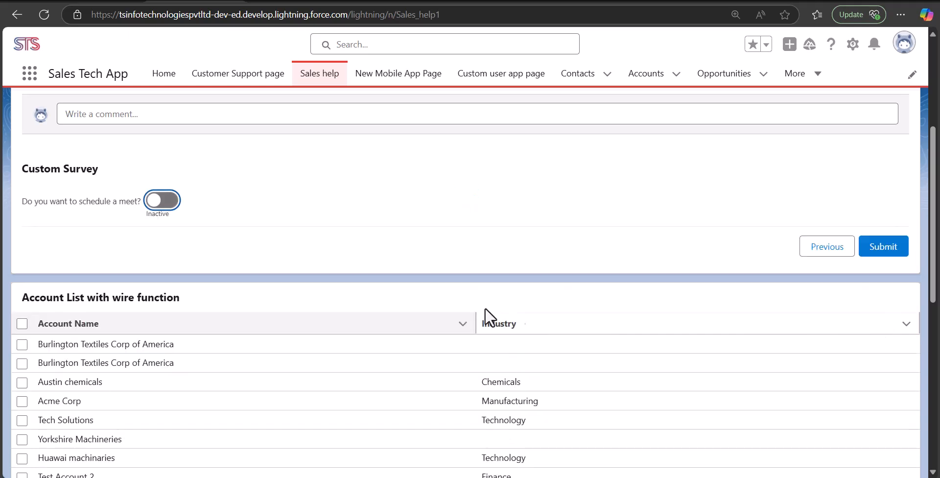
Turn on the meeting, set its date to 14-Feb-2025, submit, and finish past the thank-you.
left_click(164, 205)
left_click(73, 256)
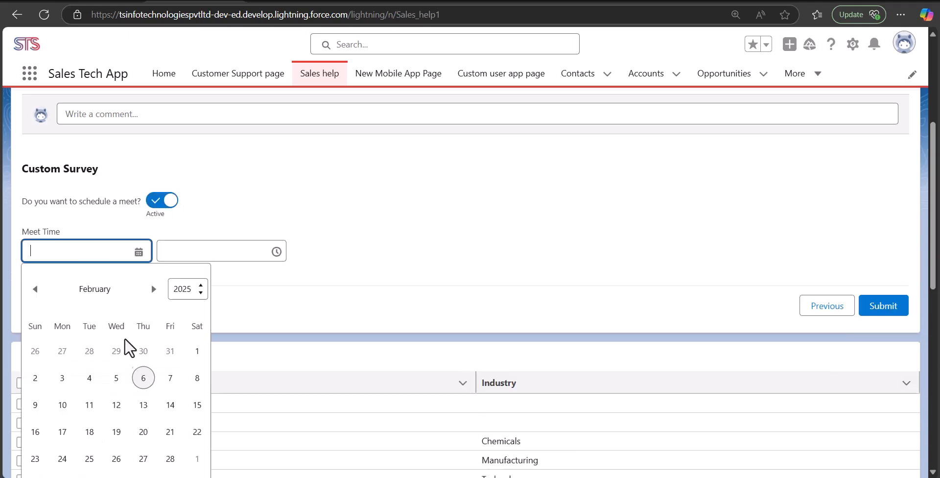
left_click(171, 406)
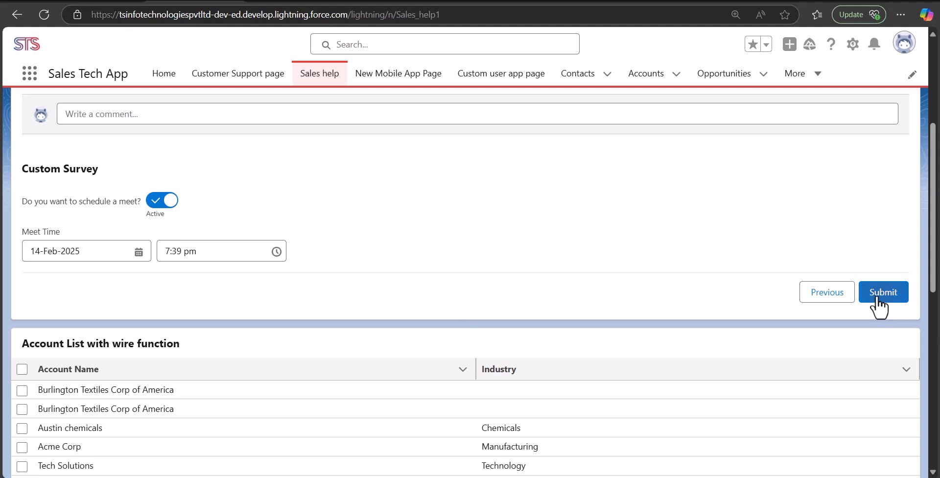
left_click(882, 293)
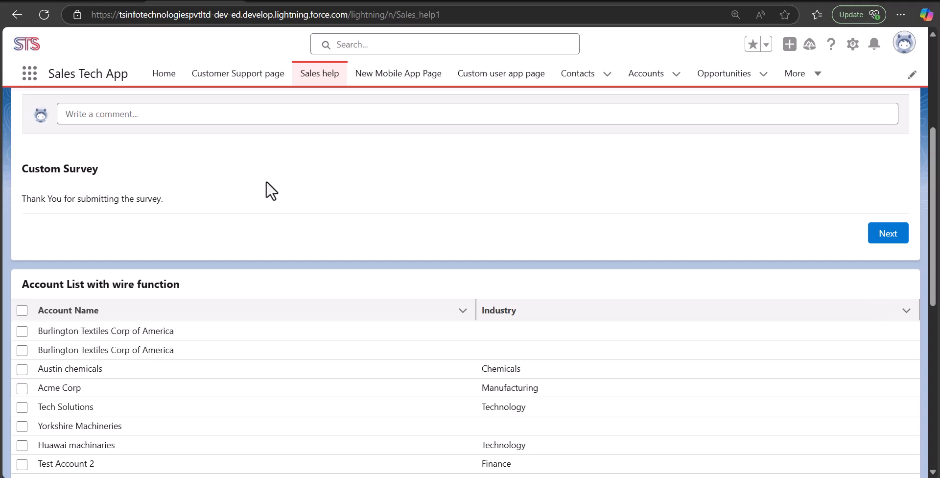
left_click(879, 240)
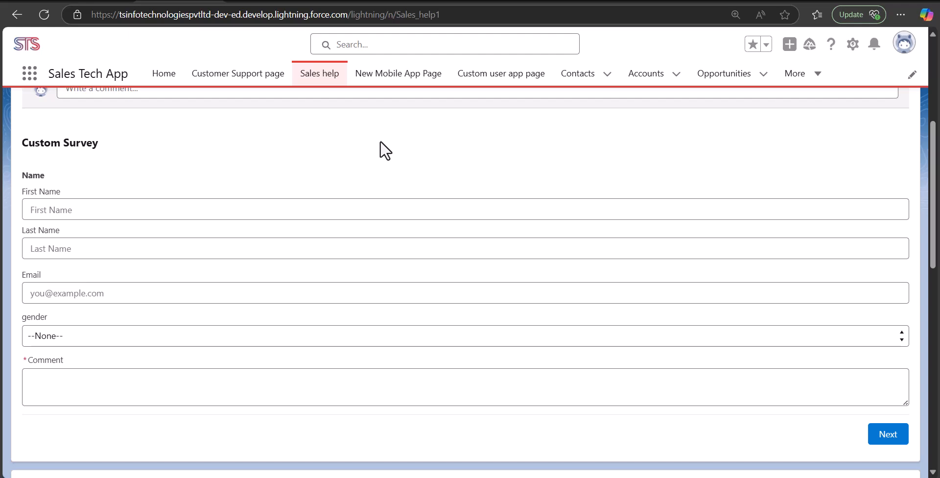
Open the latest Survey Response record to review rating 4, gender Male and the low-rating reason.
left_click(804, 81)
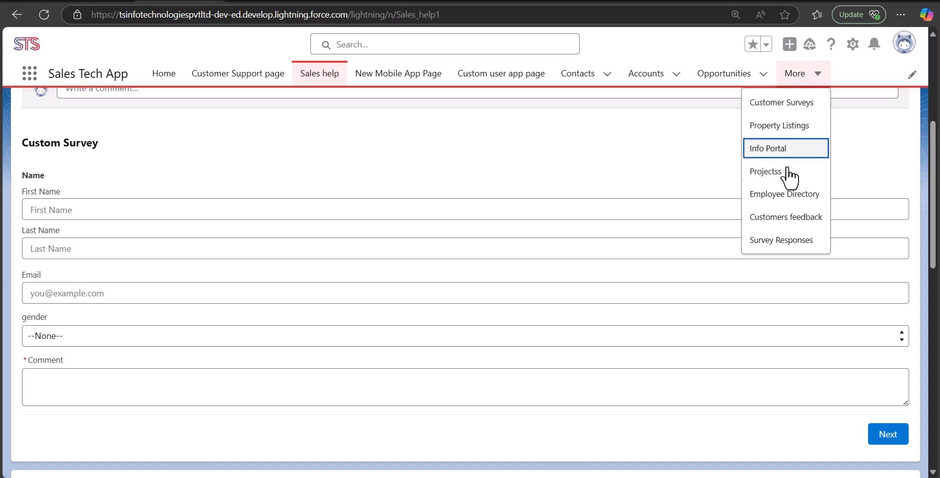
left_click(789, 244)
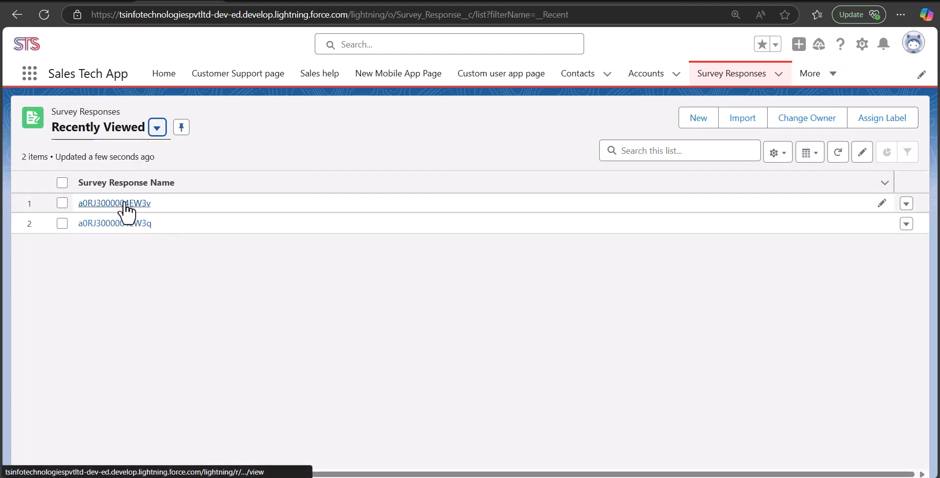
left_click(123, 203)
scroll(66, 254, "down", 3)
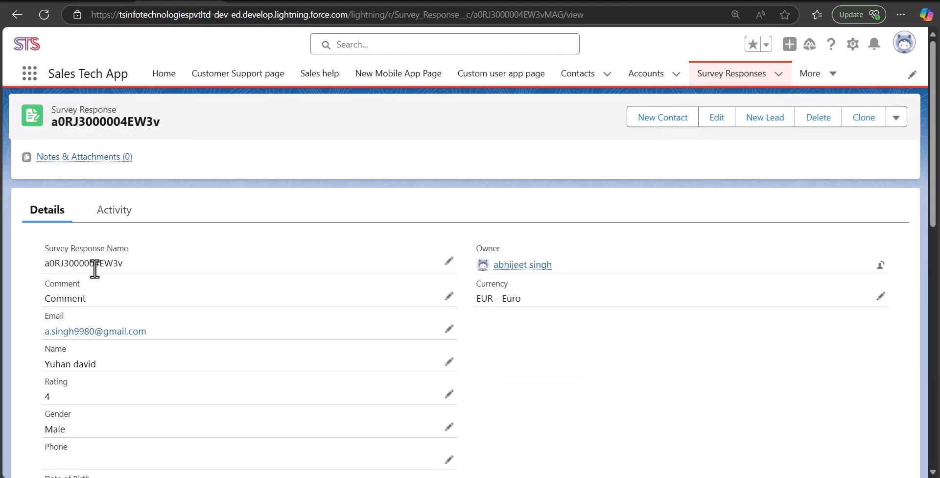
scroll(229, 288, "up", 1)
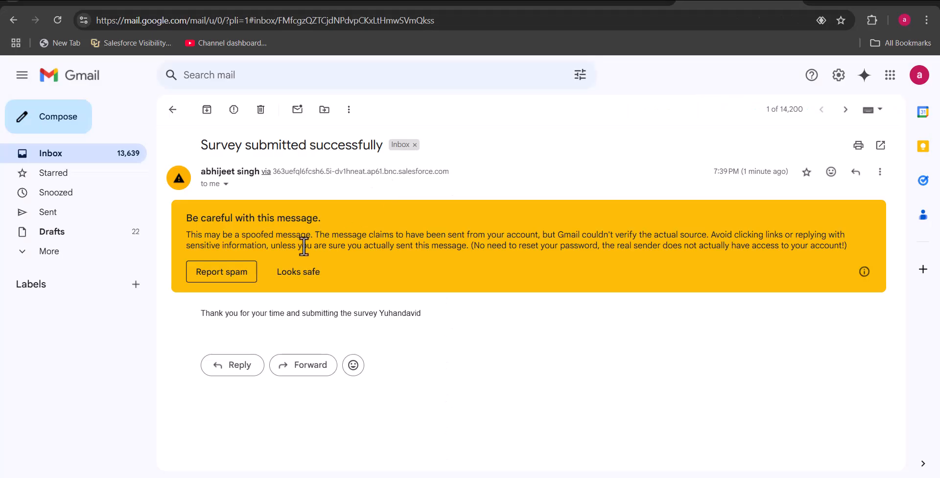
Mark the survey thank-you email as safe, then return to the Custom Survey - V5 flow.
left_click(298, 272)
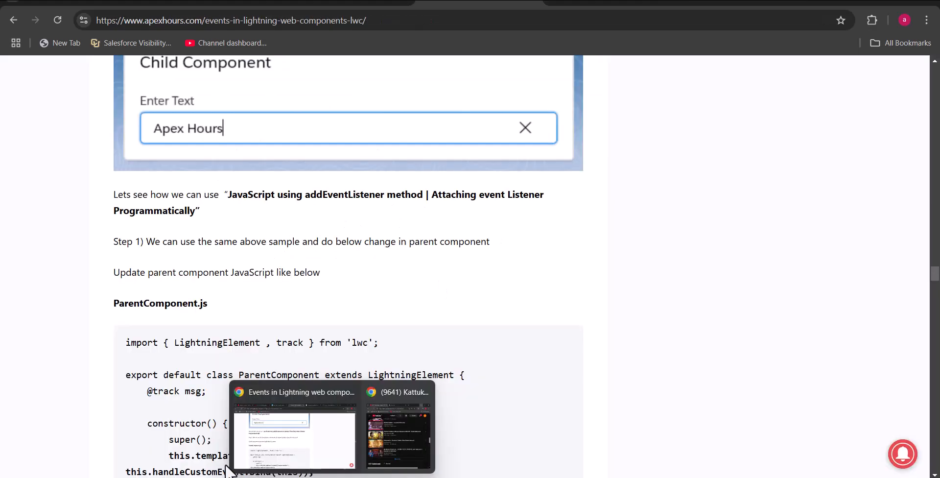
left_click(294, 477)
left_click(402, 1)
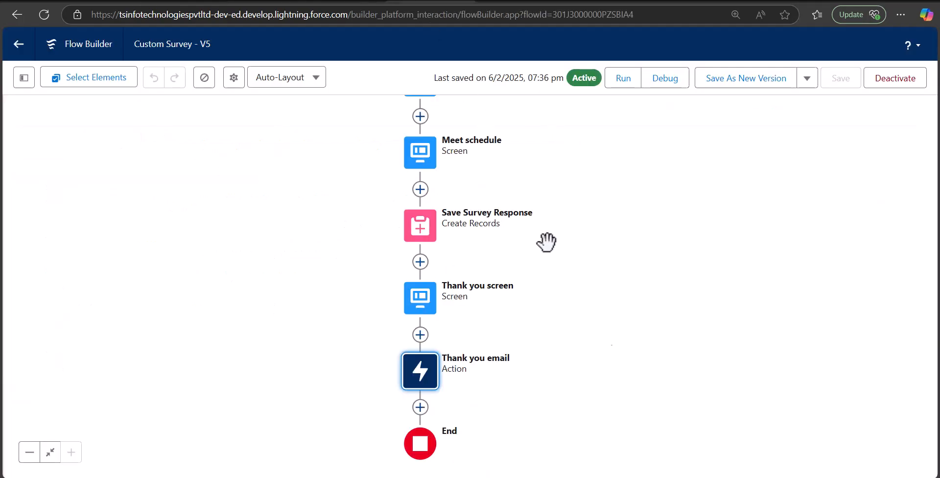